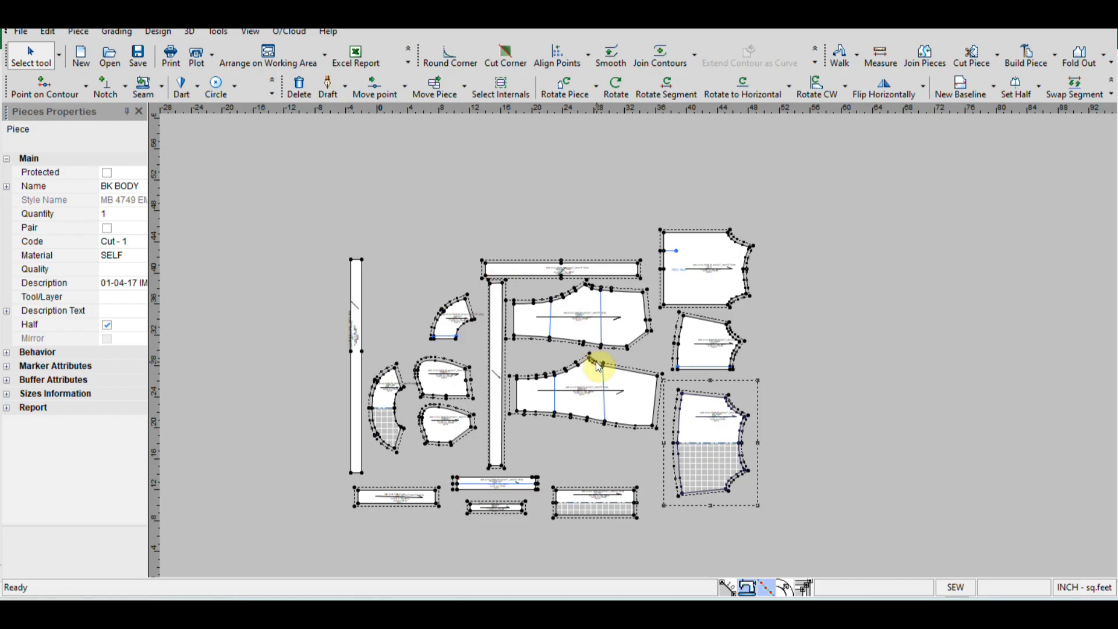
{"action": "scroll", "coordinate": [636, 350], "scroll_direction": "down", "scroll_amount": 1}
{"action": "scroll", "coordinate": [647, 353], "scroll_direction": "up", "scroll_amount": 1}
{"action": "scroll", "coordinate": [645, 352], "scroll_direction": "up", "scroll_amount": 1}
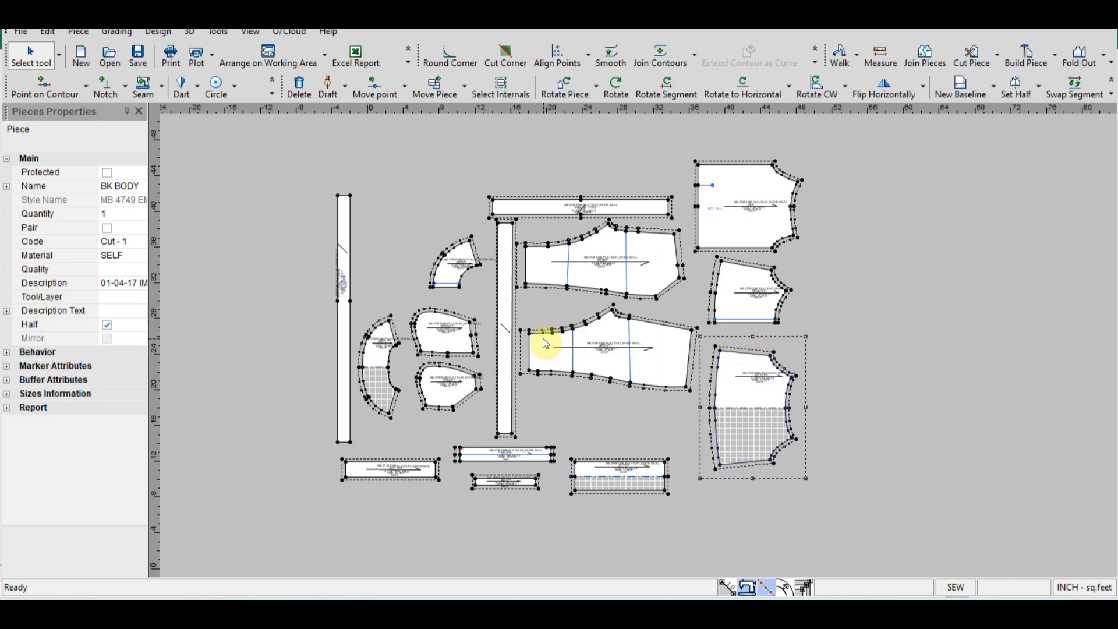
{"action": "scroll", "coordinate": [641, 350], "scroll_direction": "up", "scroll_amount": 1}
{"action": "scroll", "coordinate": [783, 354], "scroll_direction": "down", "scroll_amount": 1}
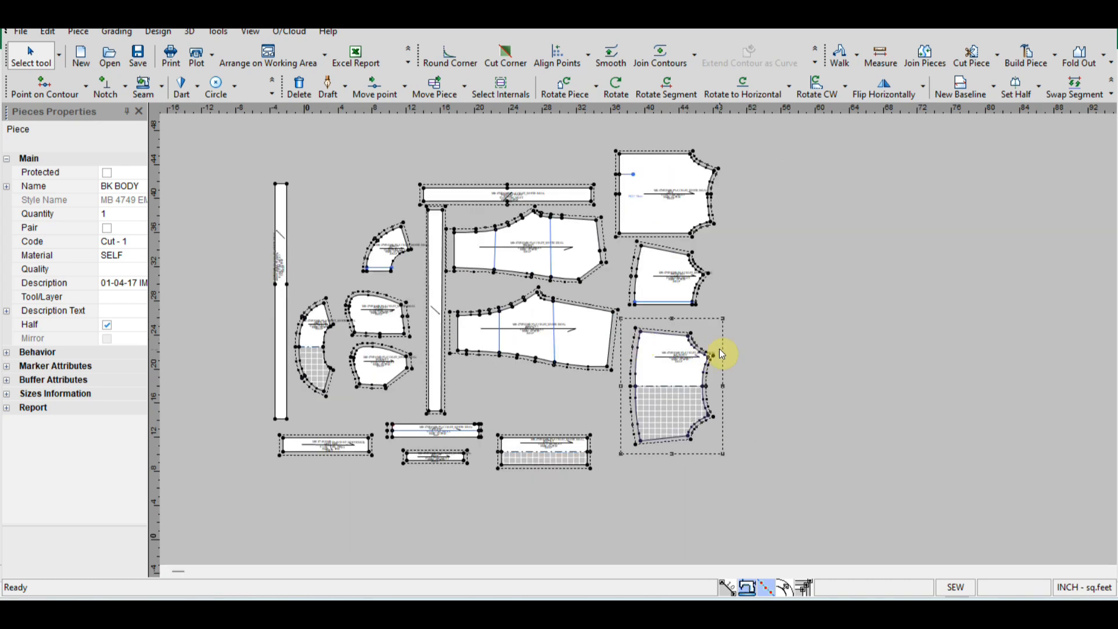
{"action": "scroll", "coordinate": [723, 353], "scroll_direction": "up", "scroll_amount": 1}
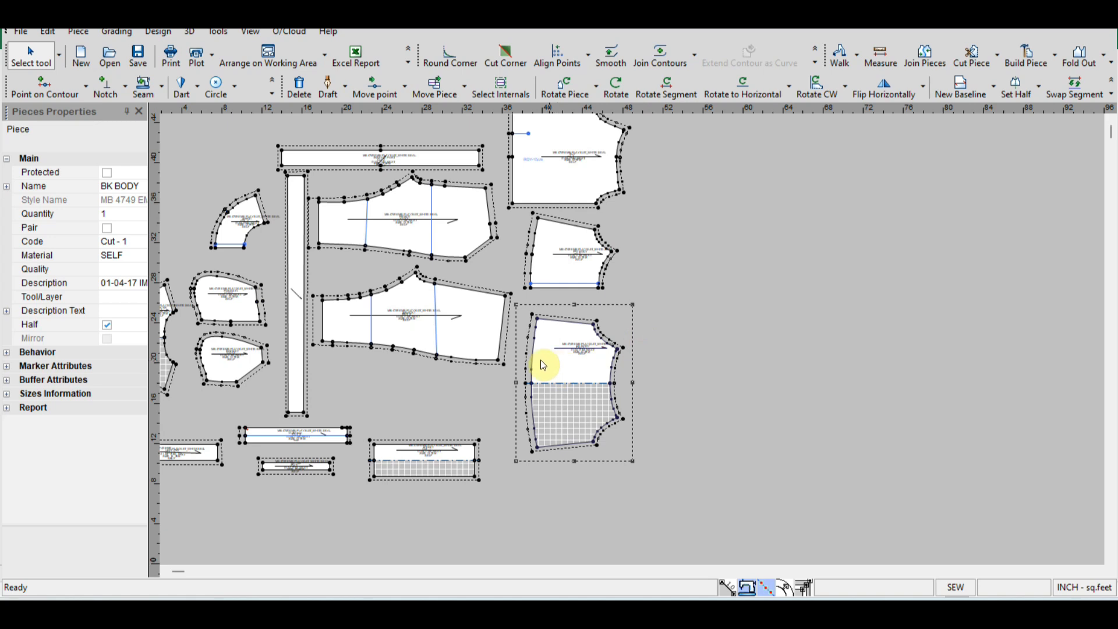
{"action": "scroll", "coordinate": [452, 367], "scroll_direction": "down", "scroll_amount": 1}
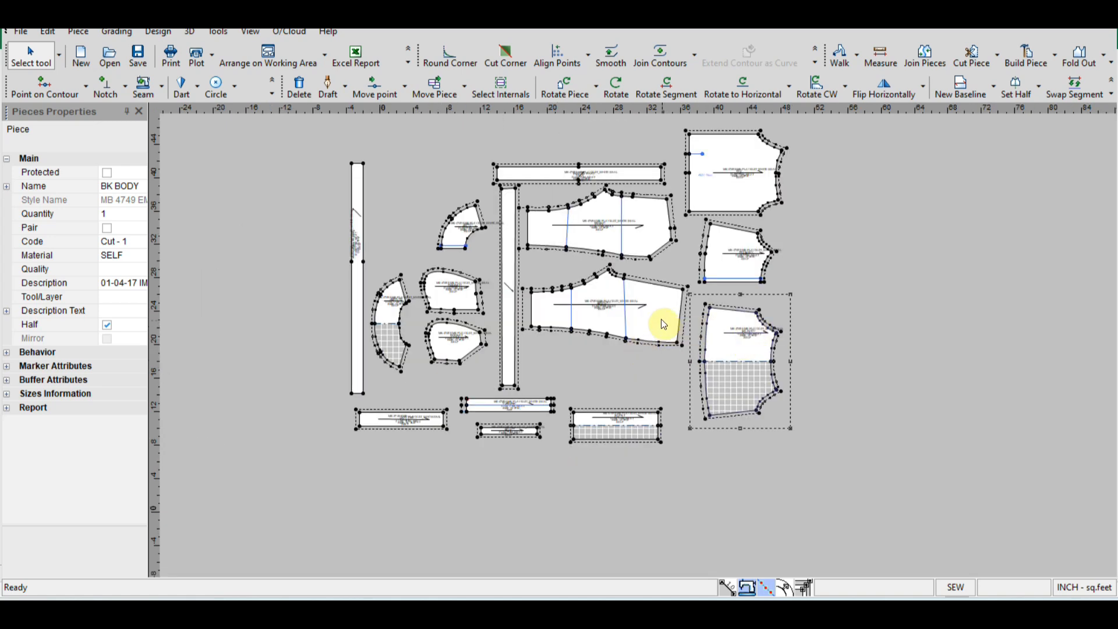
{"action": "left_click", "coordinate": [802, 260]}
{"action": "left_click_drag", "start_coordinate": [803, 260], "coordinate": [962, 246]}
{"action": "left_click_drag", "start_coordinate": [644, 312], "coordinate": [957, 180]}
{"action": "scroll", "coordinate": [966, 248], "scroll_direction": "down", "scroll_amount": 1}
{"action": "scroll", "coordinate": [629, 345], "scroll_direction": "up", "scroll_amount": 3}
{"action": "scroll", "coordinate": [634, 342], "scroll_direction": "down", "scroll_amount": 3}
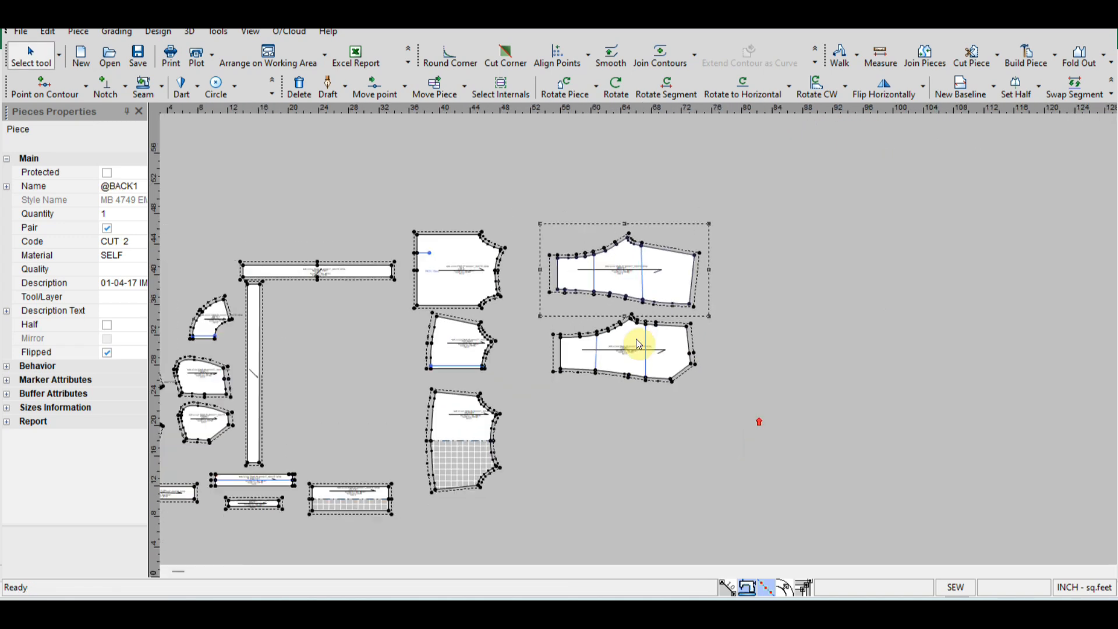
{"action": "scroll", "coordinate": [618, 341], "scroll_direction": "up", "scroll_amount": 2}
{"action": "key", "text": "space"}
{"action": "key", "text": "Escape"}
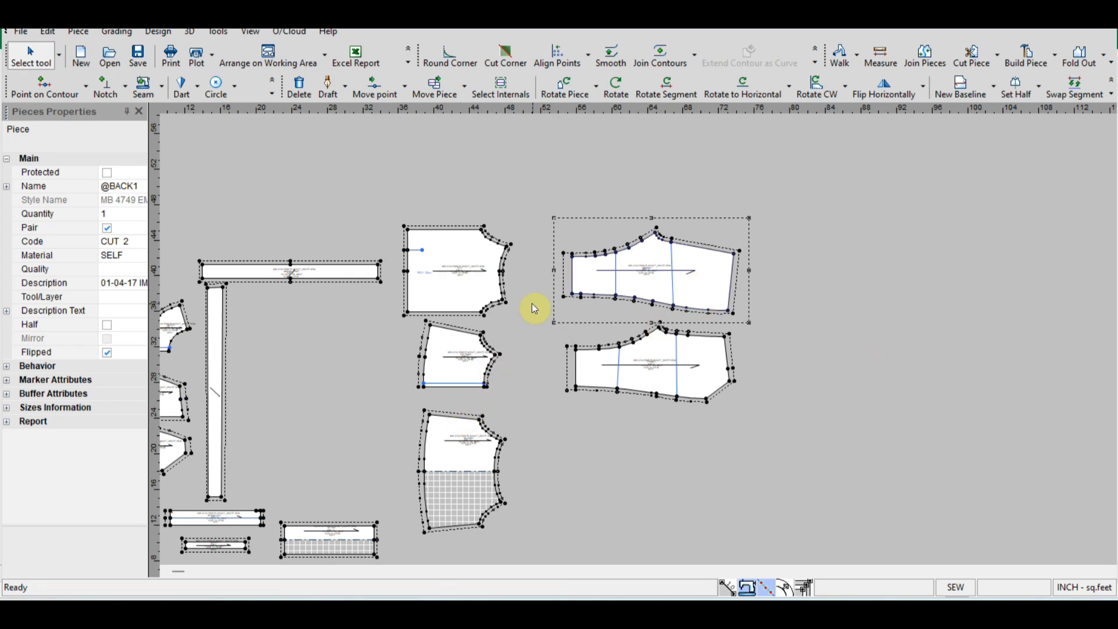
Place the BK BODY piece below the two separated leg pieces and delete the other 13 pieces
{"action": "scroll", "coordinate": [599, 367], "scroll_direction": "up", "scroll_amount": 2}
{"action": "scroll", "coordinate": [658, 344], "scroll_direction": "down", "scroll_amount": 1}
{"action": "scroll", "coordinate": [657, 344], "scroll_direction": "up", "scroll_amount": 1}
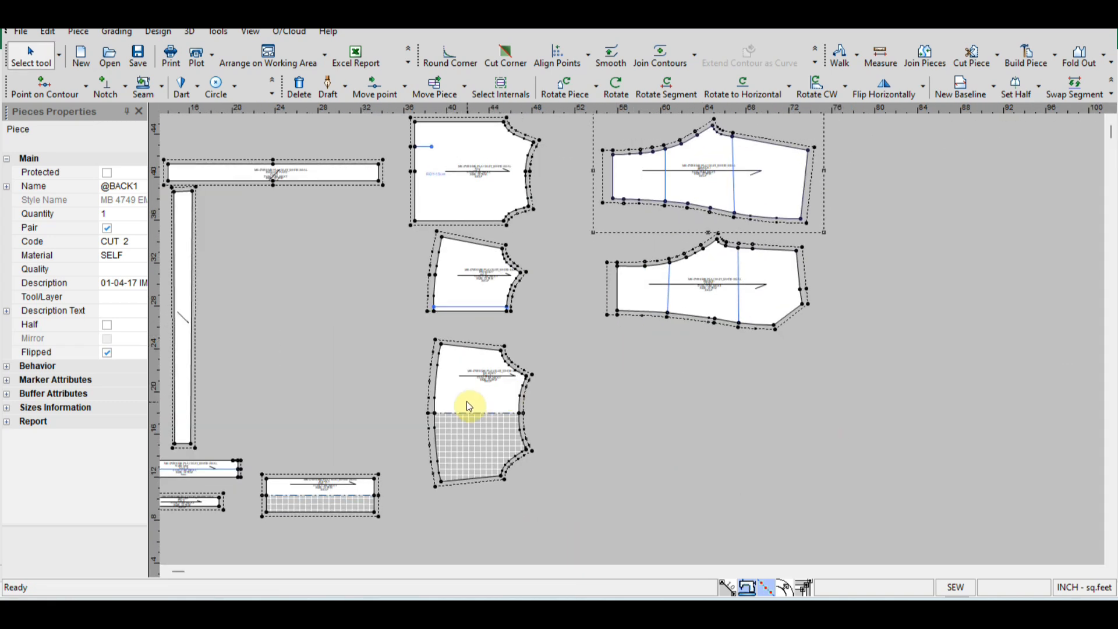
{"action": "left_click", "coordinate": [511, 400]}
{"action": "key", "text": "space"}
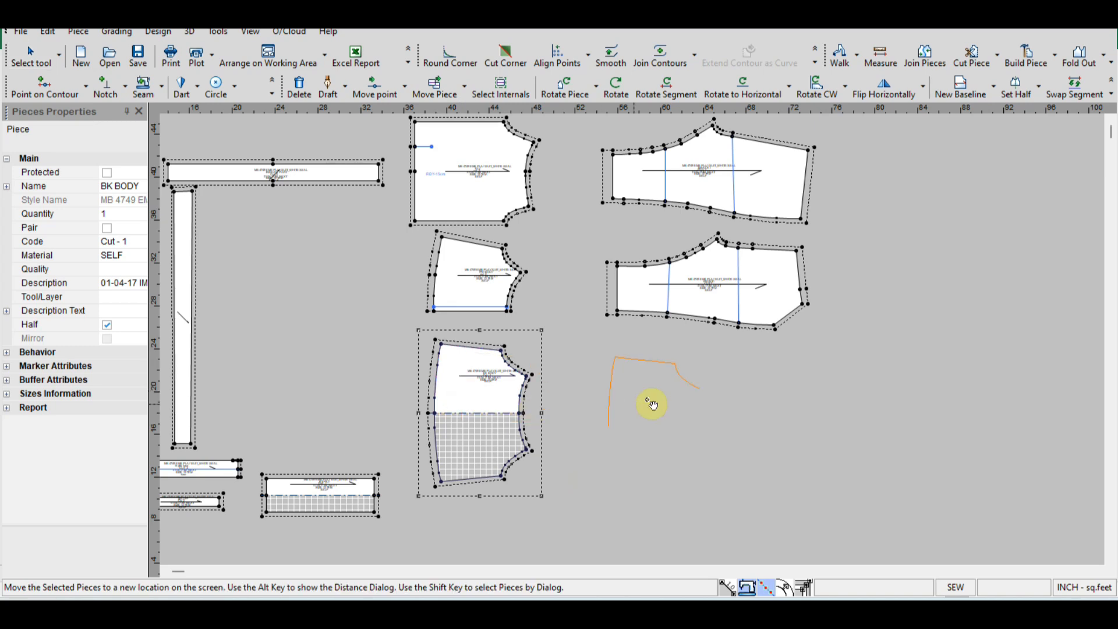
{"action": "left_click", "coordinate": [702, 396]}
{"action": "scroll", "coordinate": [641, 349], "scroll_direction": "down", "scroll_amount": 2}
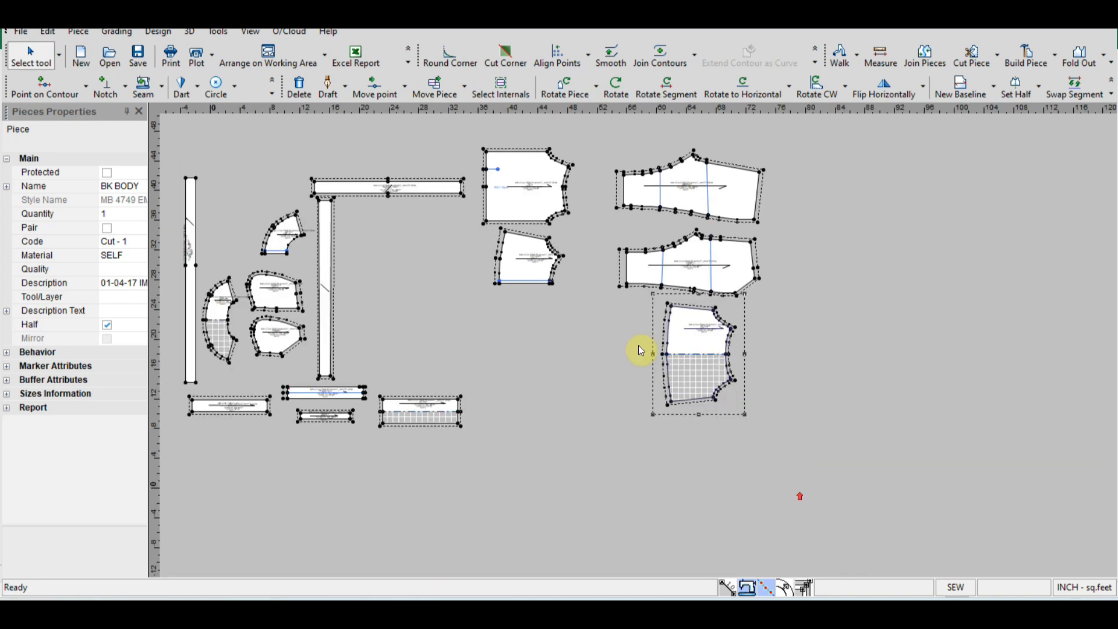
{"action": "left_click_drag", "start_coordinate": [335, 177], "coordinate": [704, 481]}
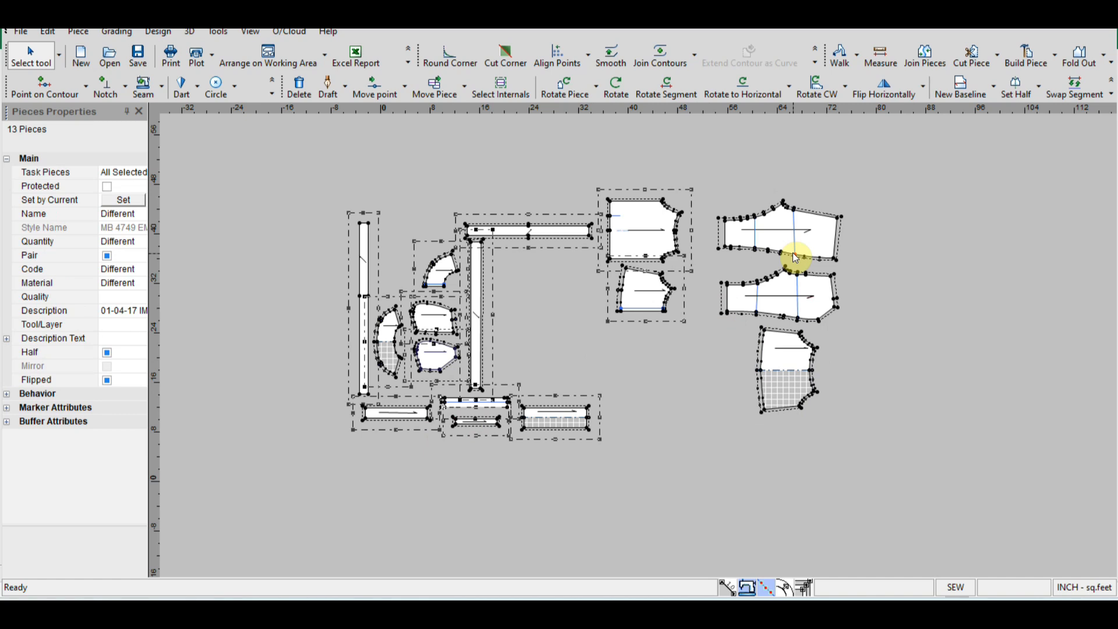
{"action": "key", "text": "Delete"}
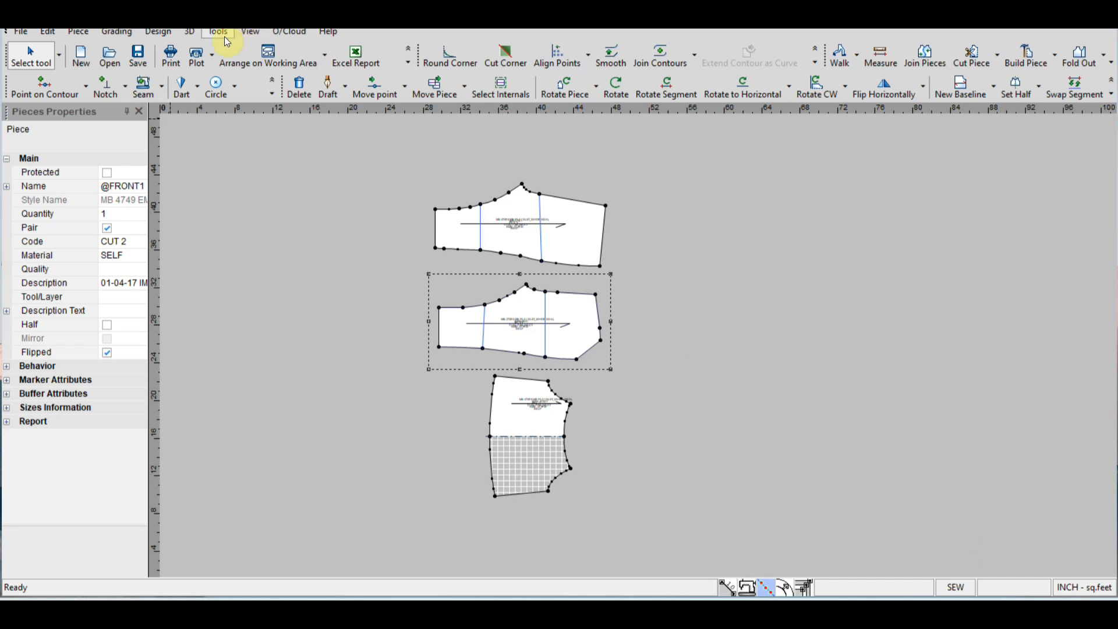
Set the working unit to Centimeters in the preferences
{"action": "left_click", "coordinate": [219, 31]}
{"action": "left_click", "coordinate": [383, 283]}
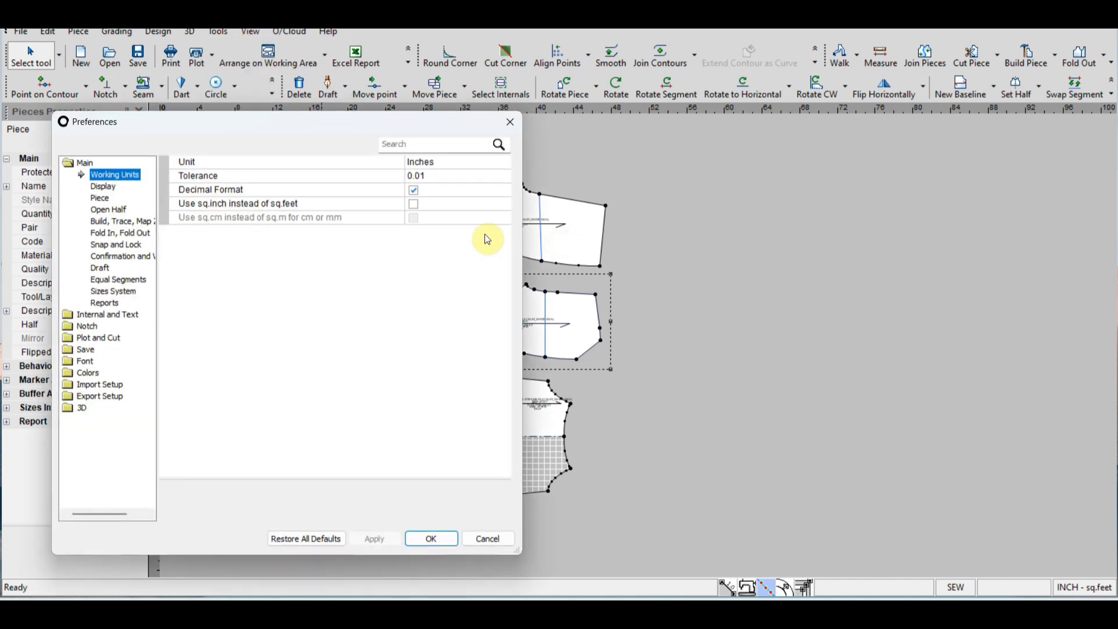
{"action": "left_click", "coordinate": [442, 163]}
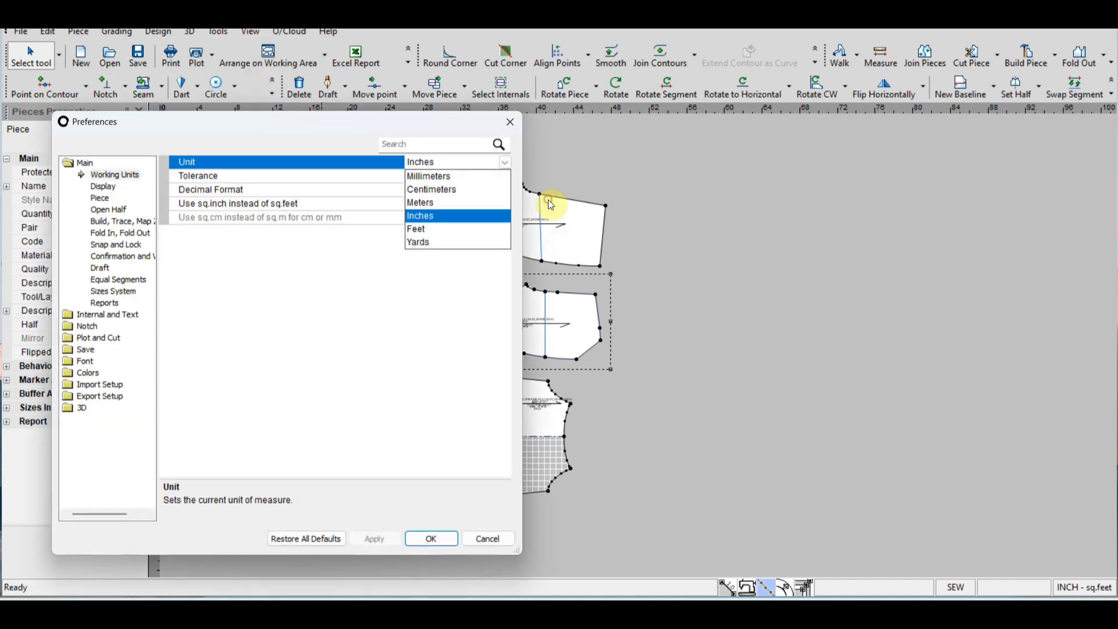
{"action": "left_click", "coordinate": [431, 190]}
{"action": "left_click", "coordinate": [431, 538]}
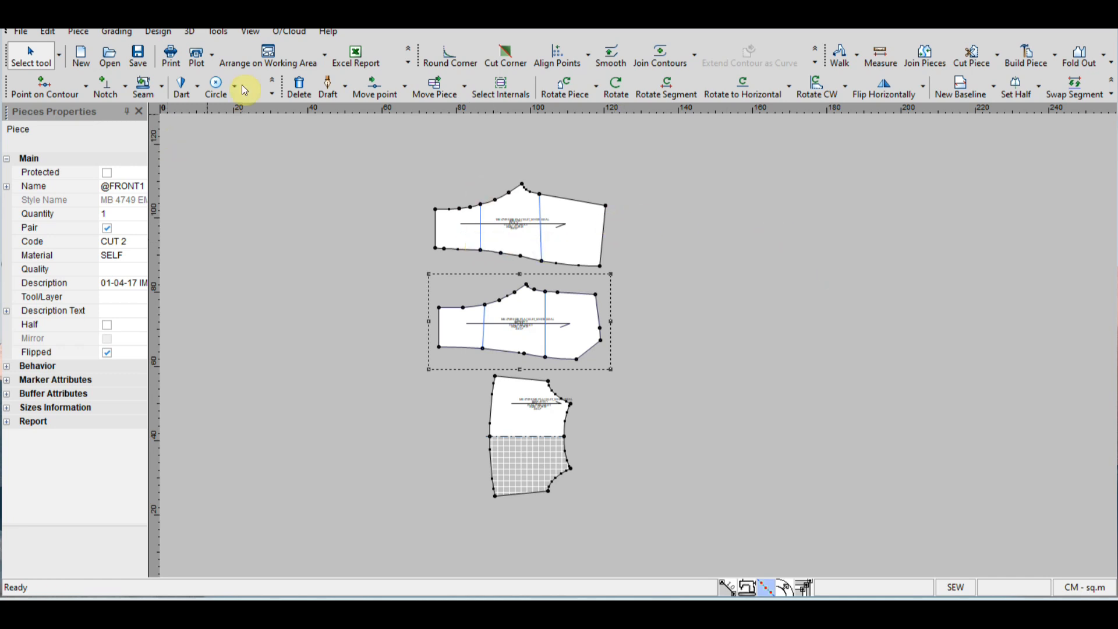
Select all three remaining pieces and place a copy of the set beside the originals
{"action": "left_click_drag", "start_coordinate": [356, 166], "coordinate": [669, 529]}
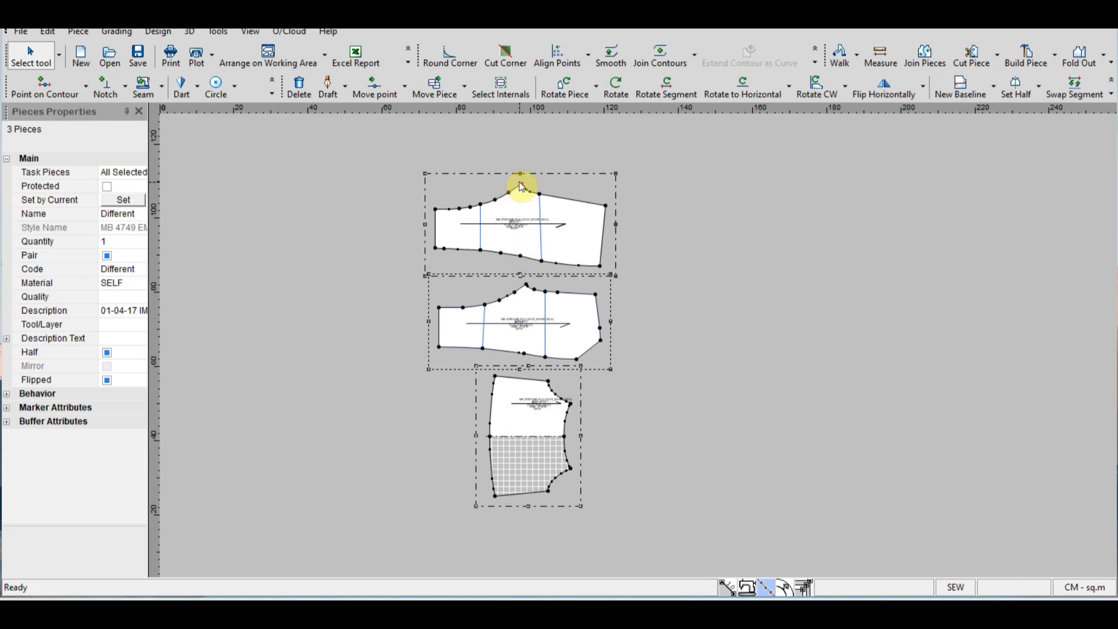
{"action": "left_click_drag", "start_coordinate": [521, 185], "coordinate": [818, 227]}
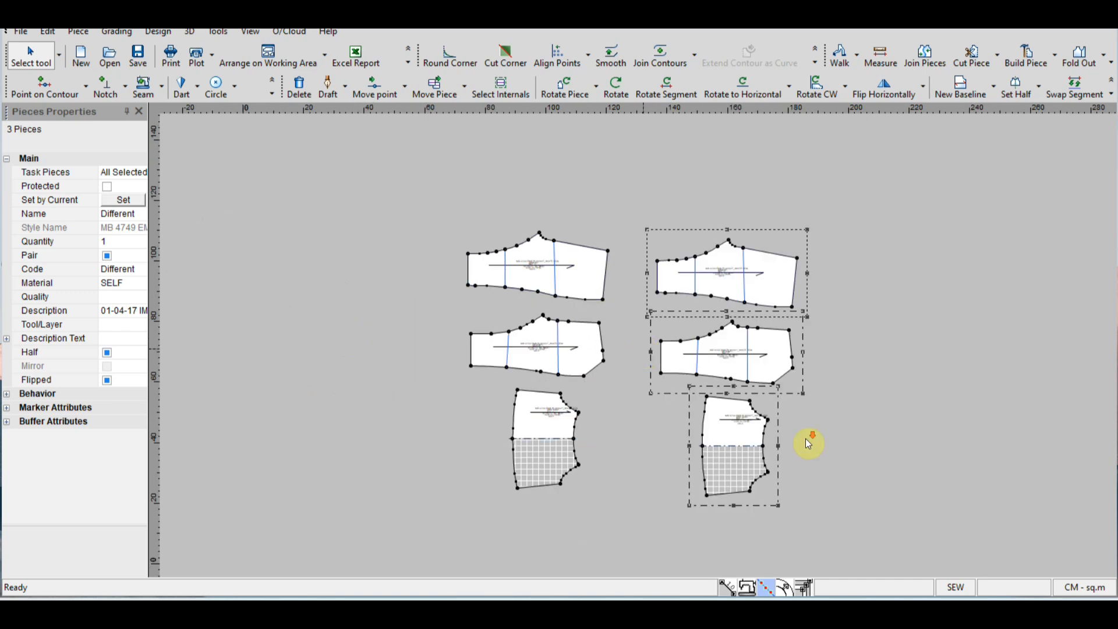
{"action": "scroll", "coordinate": [808, 443], "scroll_direction": "up", "scroll_amount": 3}
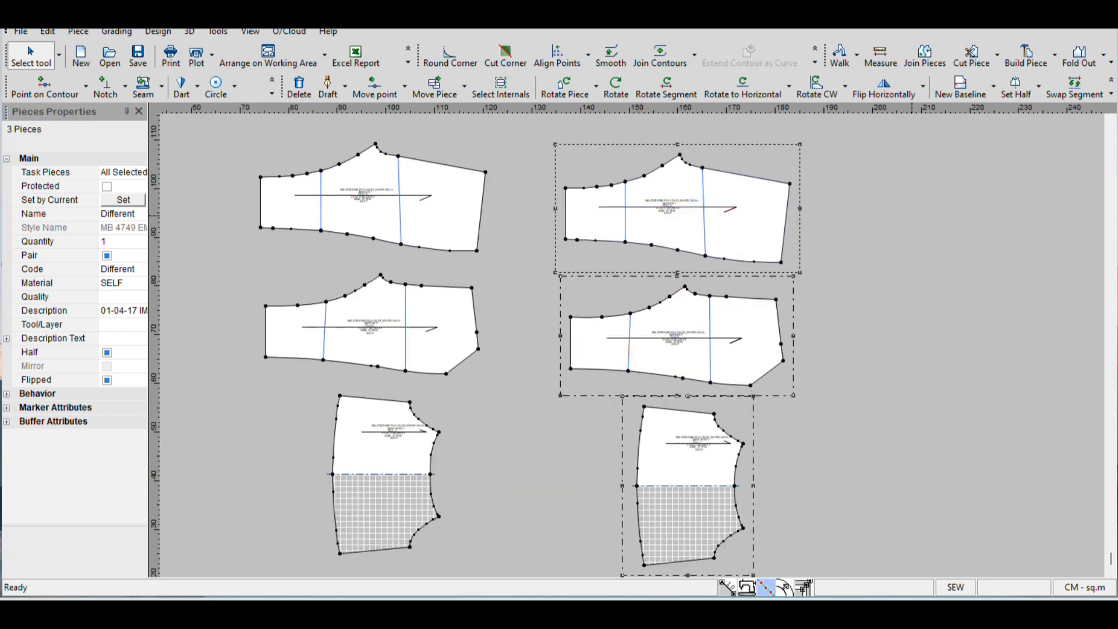
{"action": "left_click", "coordinate": [663, 225]}
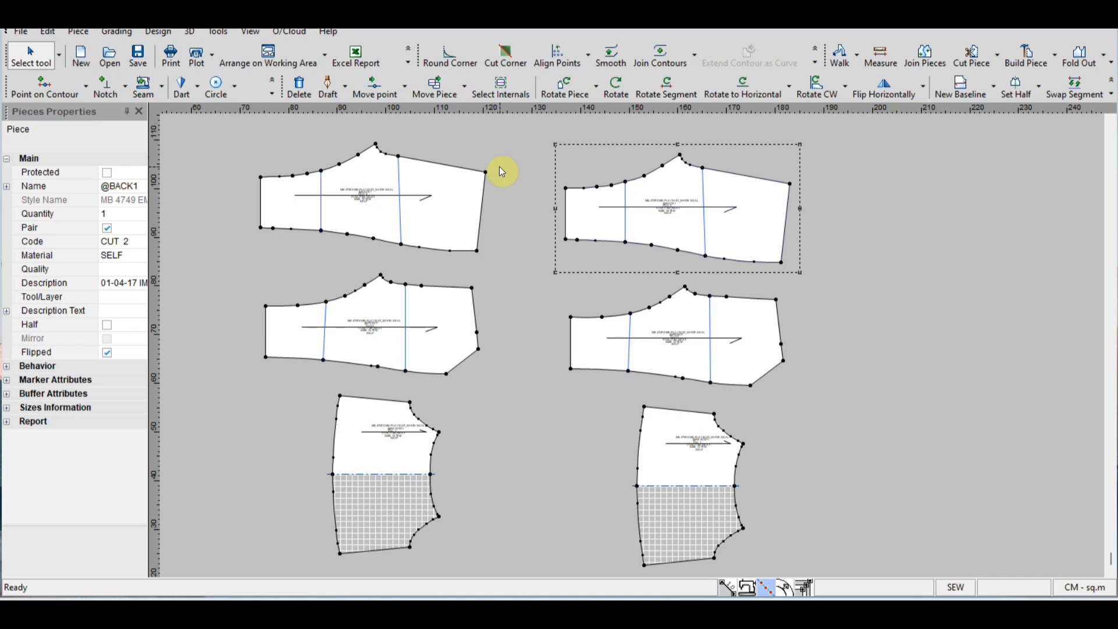
{"action": "left_click", "coordinate": [404, 95]}
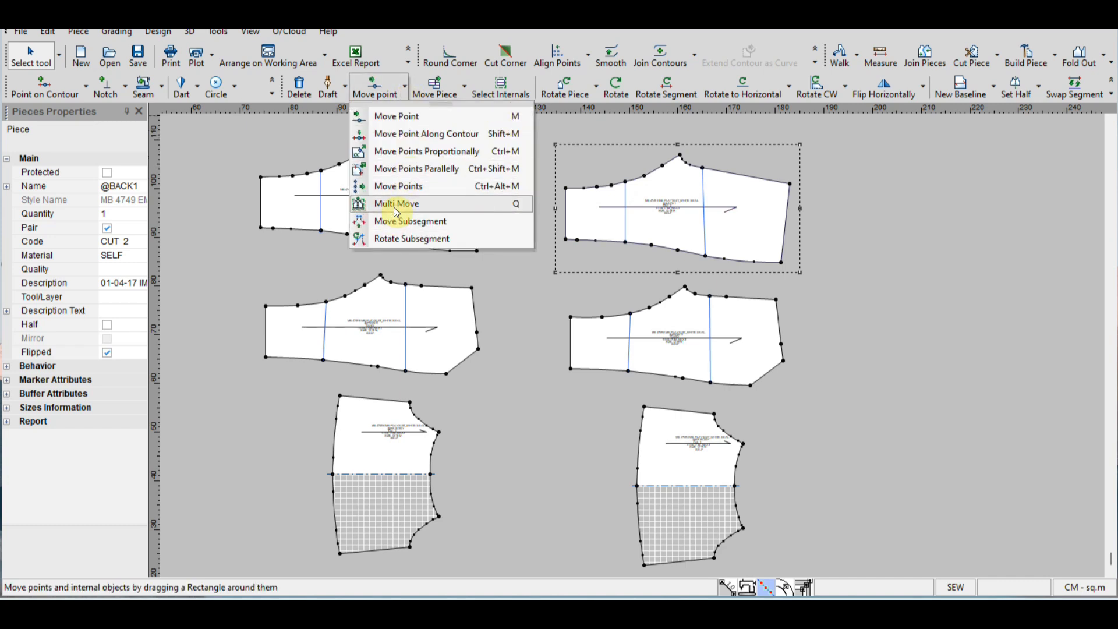
{"action": "left_click", "coordinate": [395, 204]}
{"action": "left_click_drag", "start_coordinate": [540, 169], "coordinate": [570, 243]}
{"action": "left_click", "coordinate": [571, 244]}
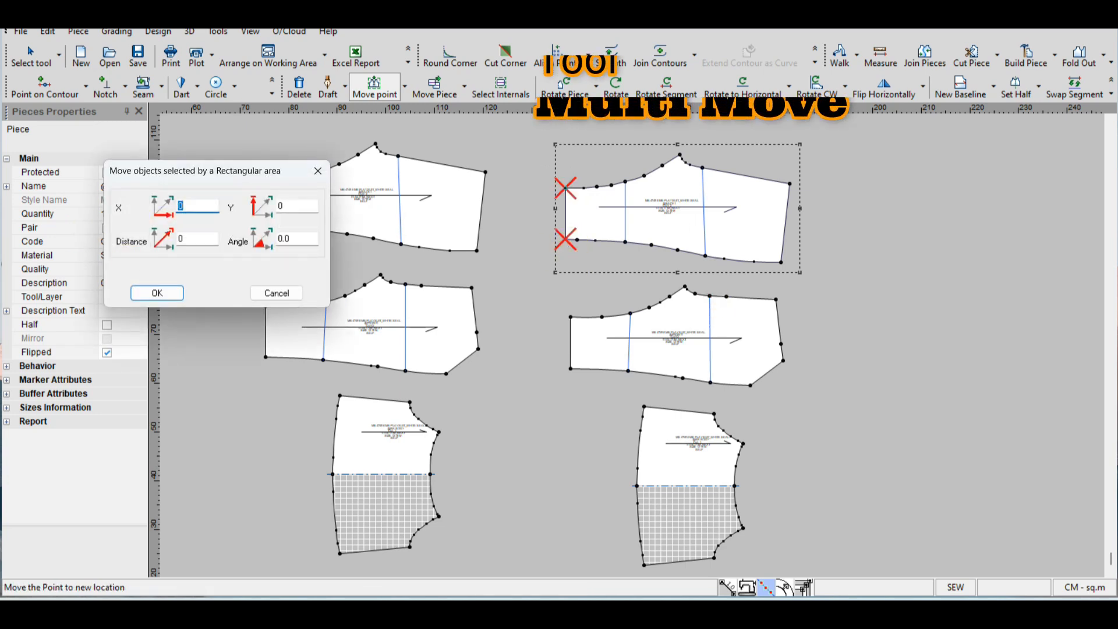
{"action": "type", "text": "1.5"}
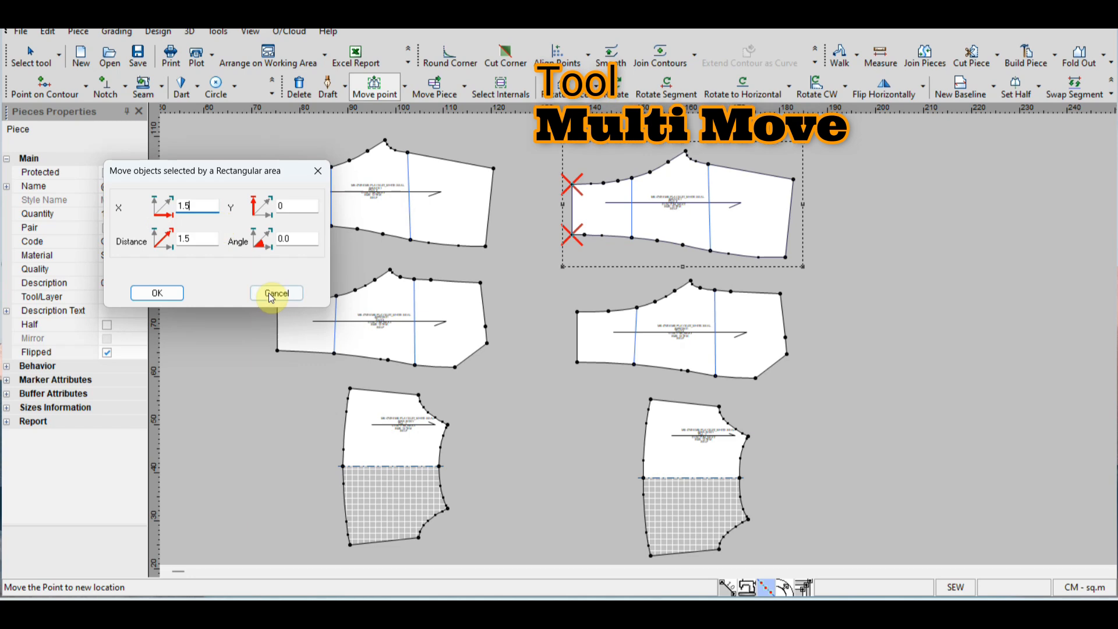
{"action": "left_click", "coordinate": [158, 293]}
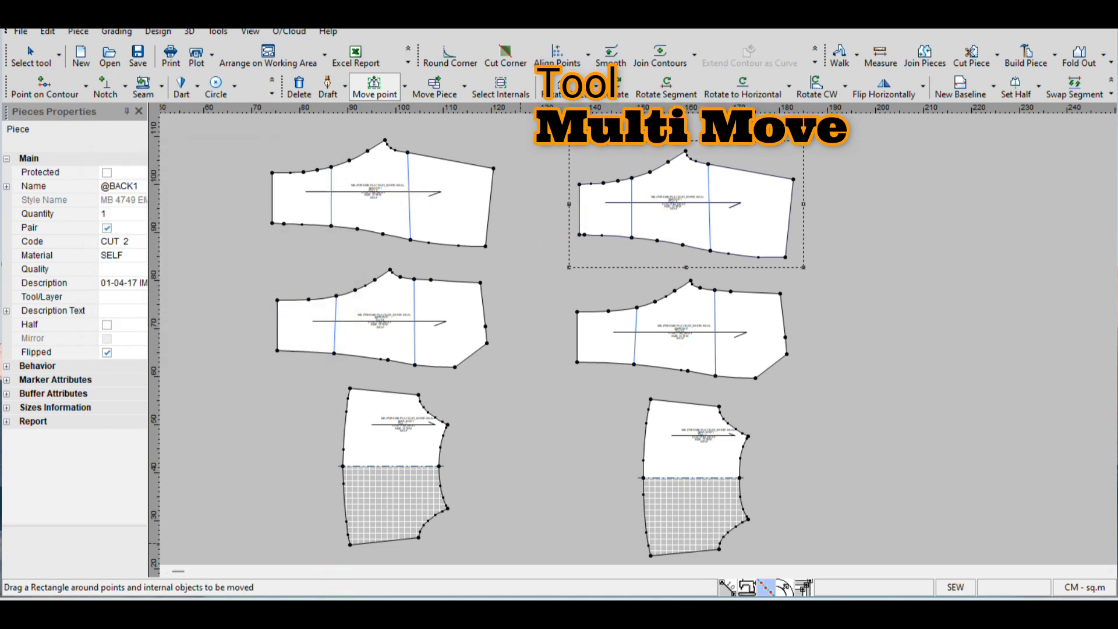
{"action": "left_click_drag", "start_coordinate": [557, 310], "coordinate": [591, 396]}
{"action": "left_click", "coordinate": [579, 365]}
{"action": "left_click", "coordinate": [725, 454]}
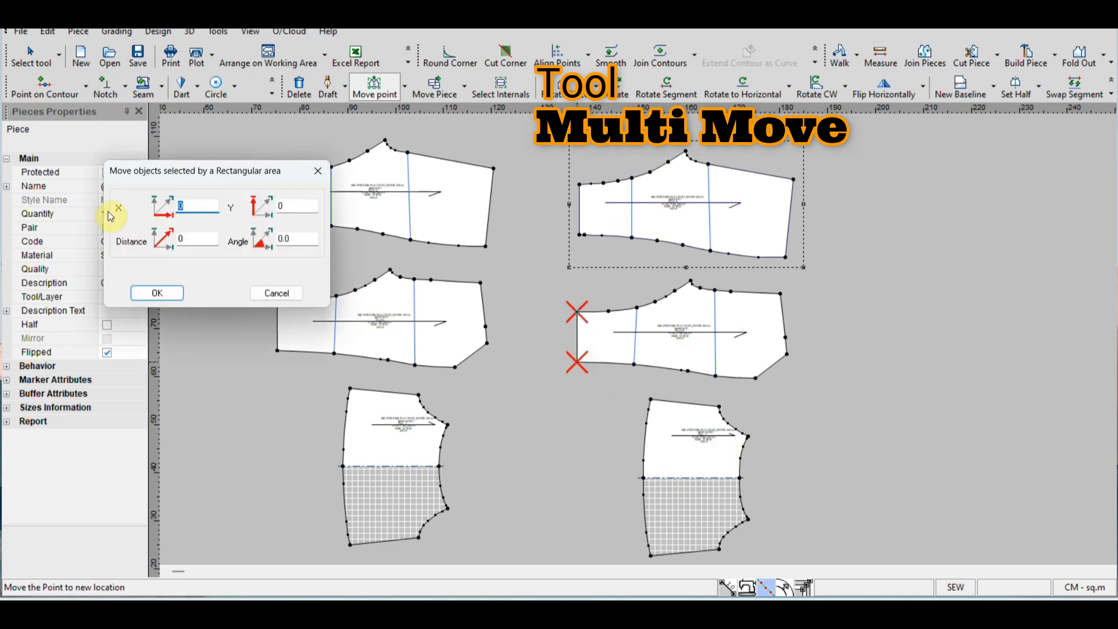
{"action": "type", "text": "1.5"}
{"action": "key", "text": "Return"}
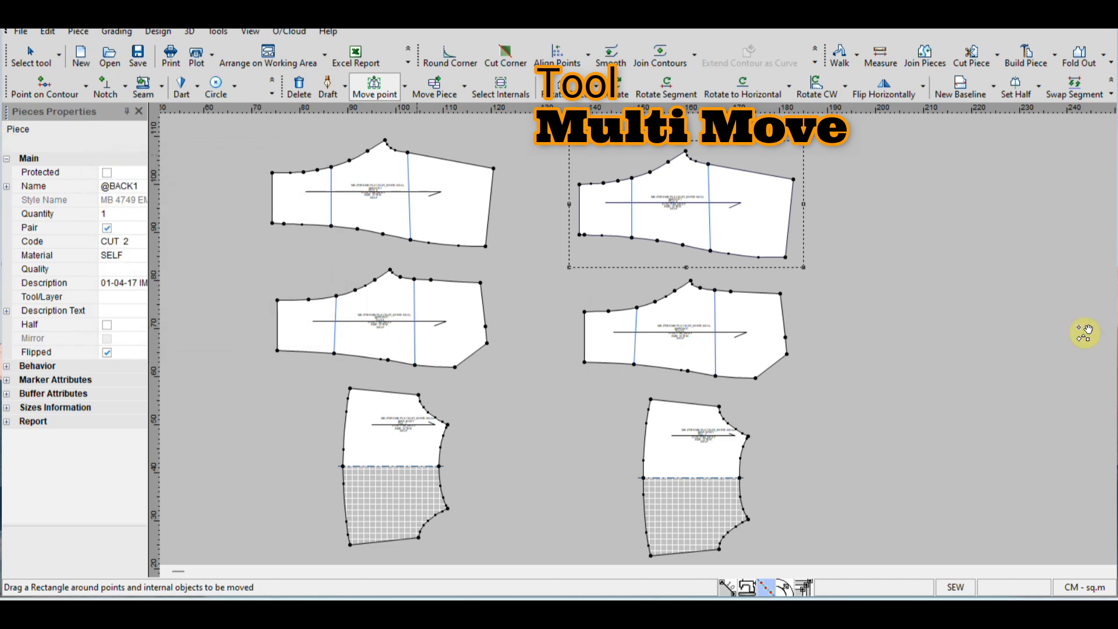
{"action": "left_click_drag", "start_coordinate": [226, 524], "coordinate": [883, 278]}
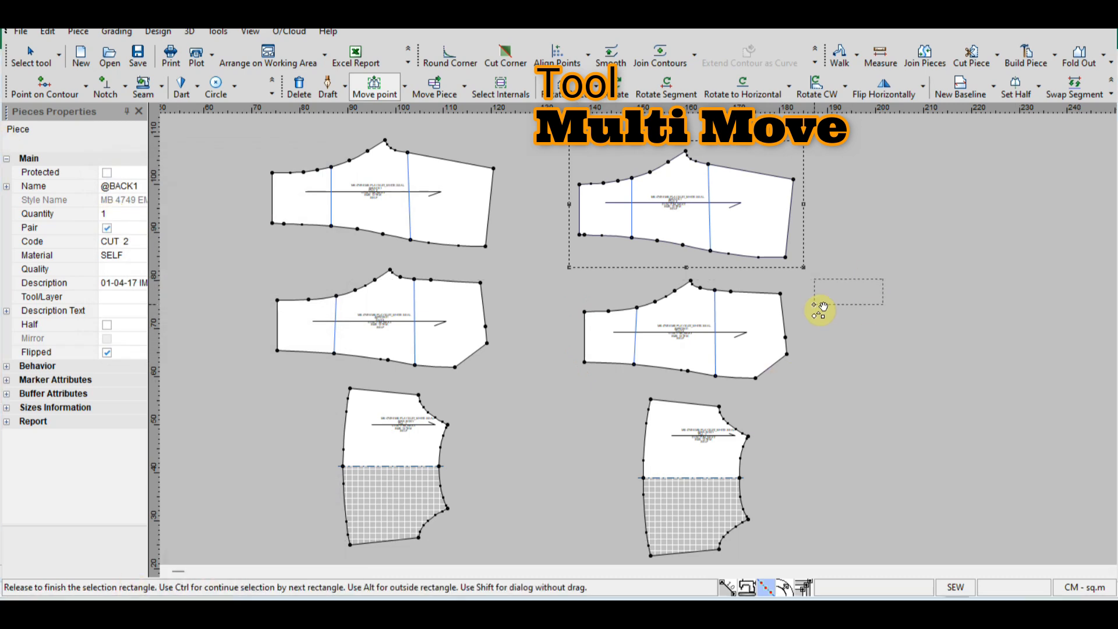
{"action": "mouse_move", "coordinate": [815, 305]}
{"action": "left_mouse_down"}
{"action": "mouse_move", "coordinate": [829, 292]}
{"action": "mouse_move", "coordinate": [818, 298]}
{"action": "left_mouse_up"}
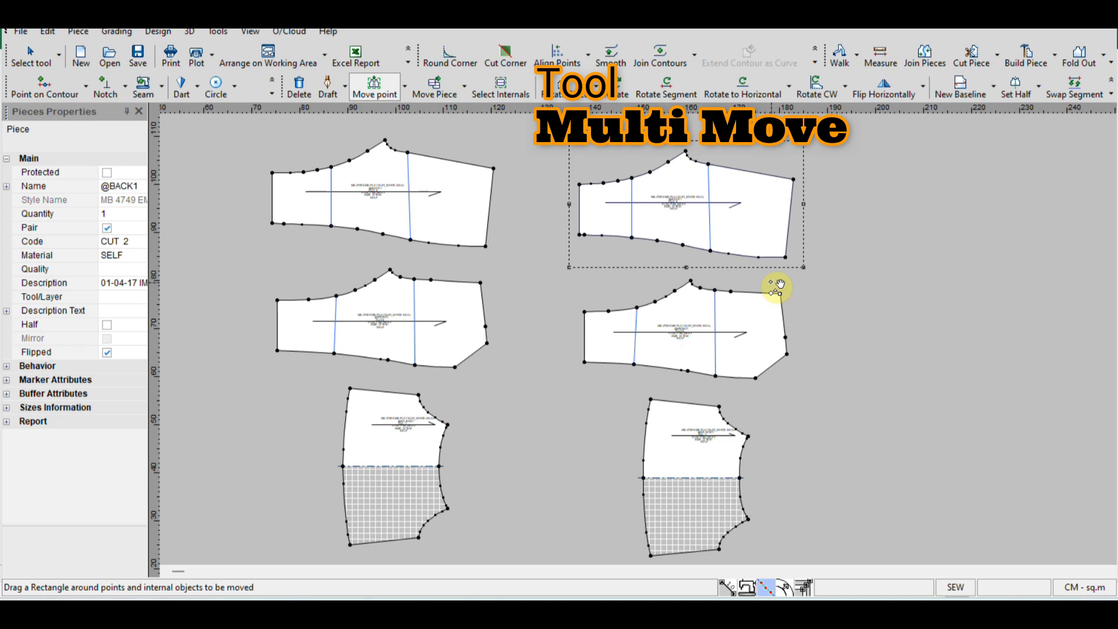
{"action": "mouse_move", "coordinate": [787, 295]}
{"action": "left_mouse_down"}
{"action": "mouse_move", "coordinate": [981, 369]}
{"action": "mouse_move", "coordinate": [781, 296]}
{"action": "left_mouse_up"}
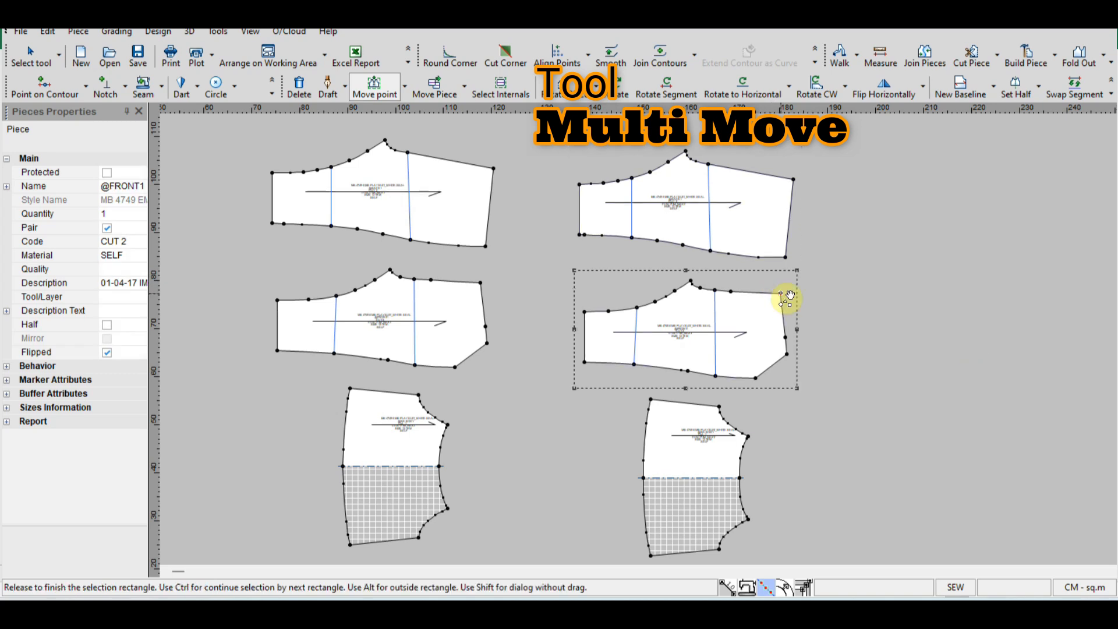
{"action": "left_click_drag", "start_coordinate": [980, 371], "coordinate": [736, 301]}
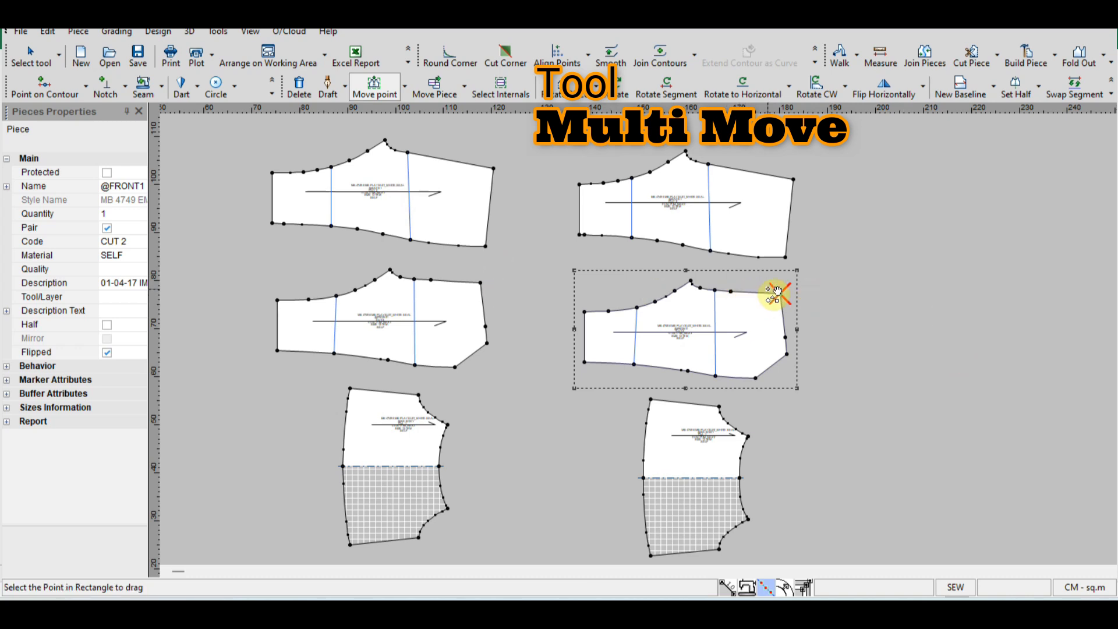
{"action": "left_click", "coordinate": [783, 296]}
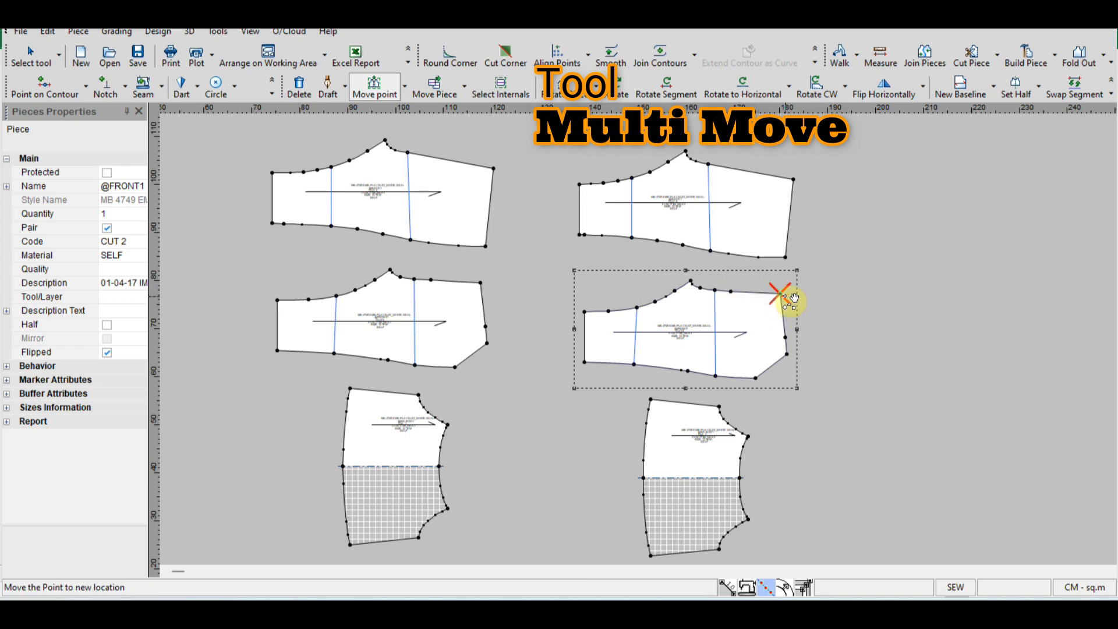
{"action": "left_click", "coordinate": [787, 297]}
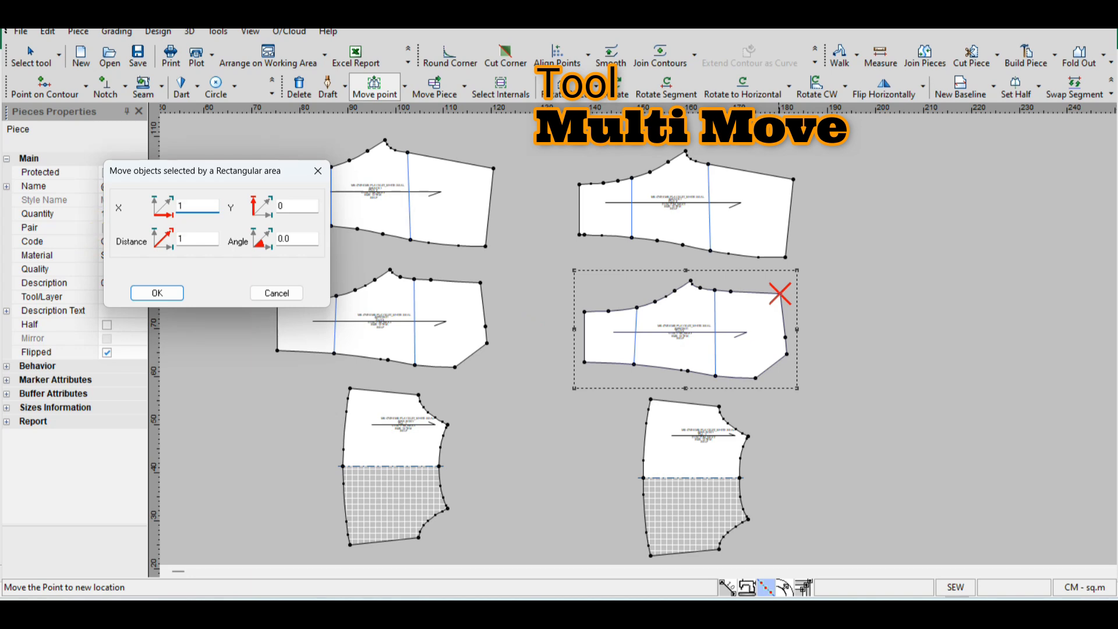
{"action": "key", "text": "Return"}
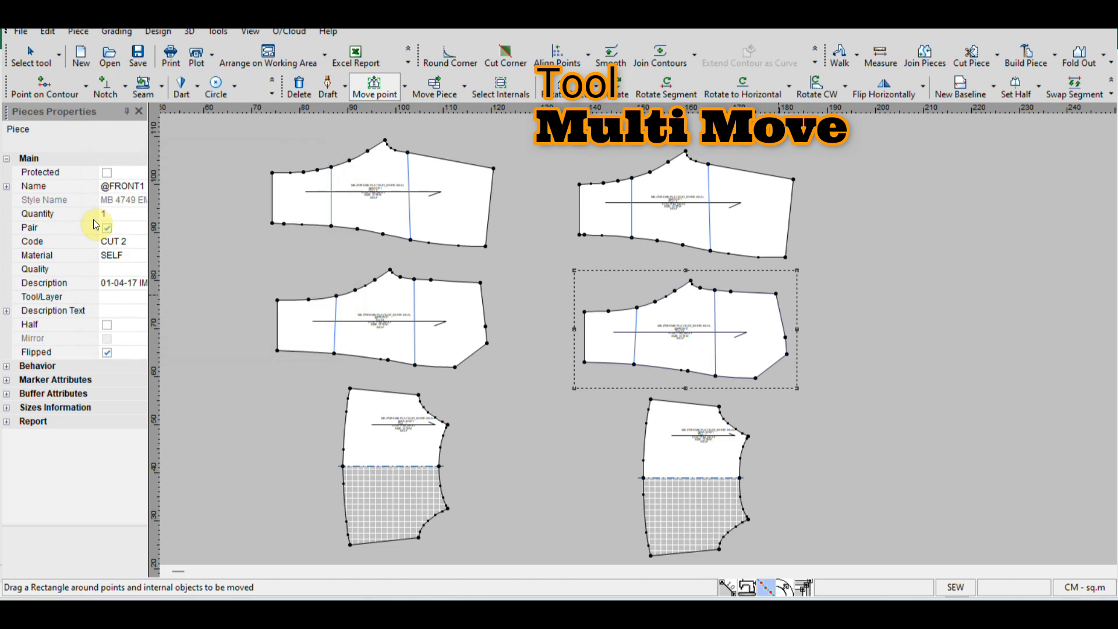
{"action": "scroll", "coordinate": [850, 369], "scroll_direction": "up", "scroll_amount": 3}
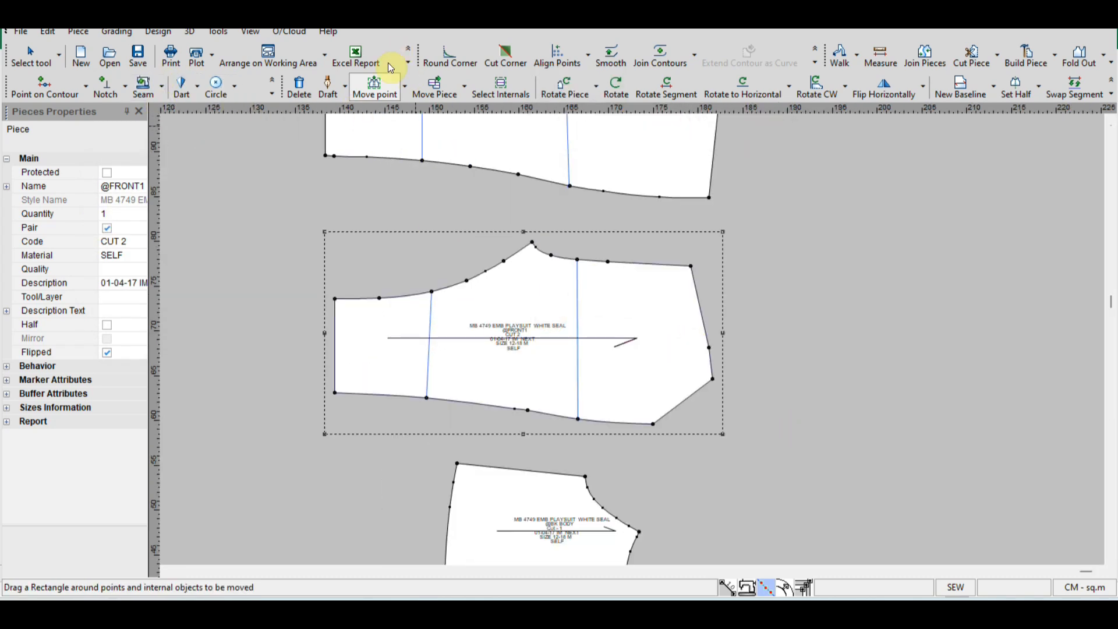
{"action": "left_click", "coordinate": [404, 86]}
{"action": "left_click", "coordinate": [402, 118]}
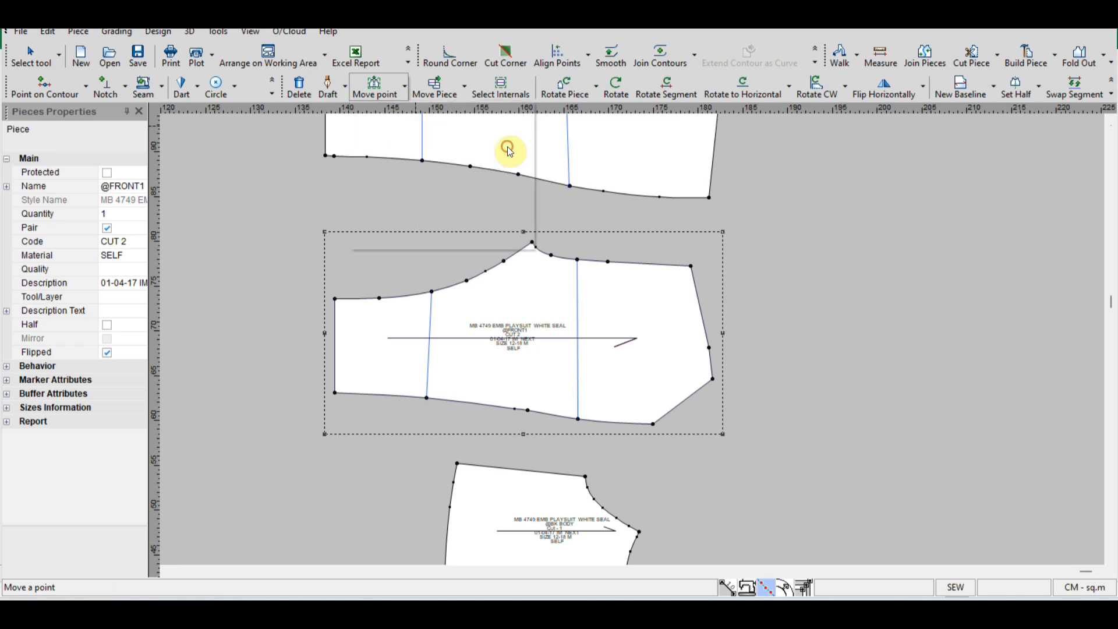
{"action": "scroll", "coordinate": [775, 350], "scroll_direction": "up", "scroll_amount": 3}
{"action": "scroll", "coordinate": [637, 350], "scroll_direction": "up", "scroll_amount": 1}
{"action": "left_click", "coordinate": [645, 369]}
{"action": "left_click", "coordinate": [645, 371]}
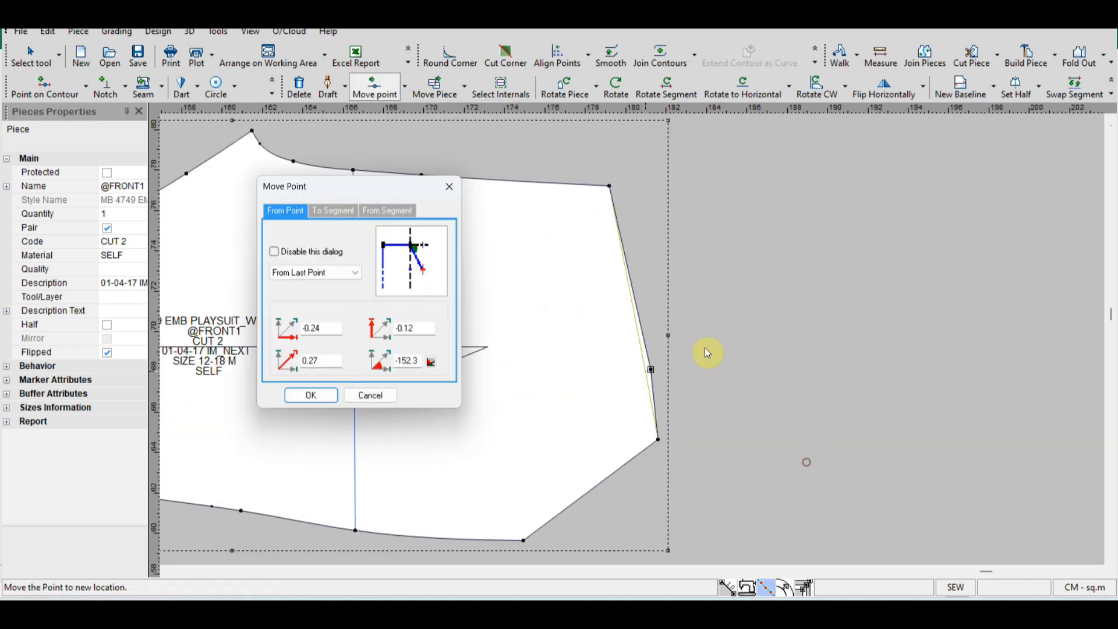
{"action": "left_click", "coordinate": [301, 396]}
{"action": "left_click", "coordinate": [389, 399]}
{"action": "scroll", "coordinate": [600, 344], "scroll_direction": "down", "scroll_amount": 5}
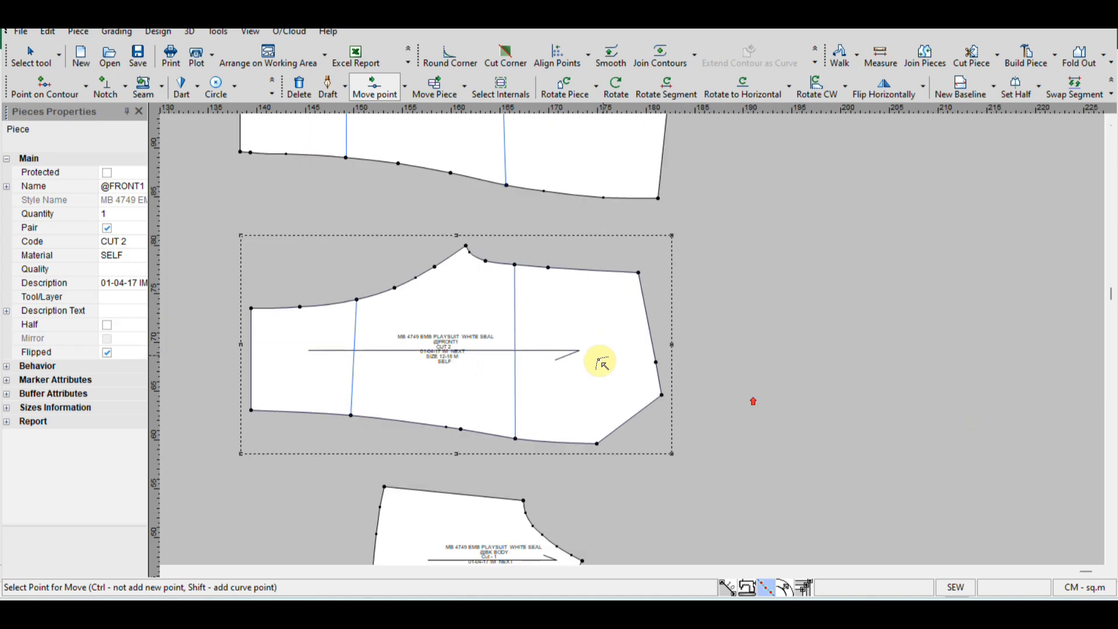
Check the front neck drop comment in cell B36 of the Excel IMAGES sheet and return to the pattern workspace
{"action": "scroll", "coordinate": [667, 474], "scroll_direction": "up", "scroll_amount": 2}
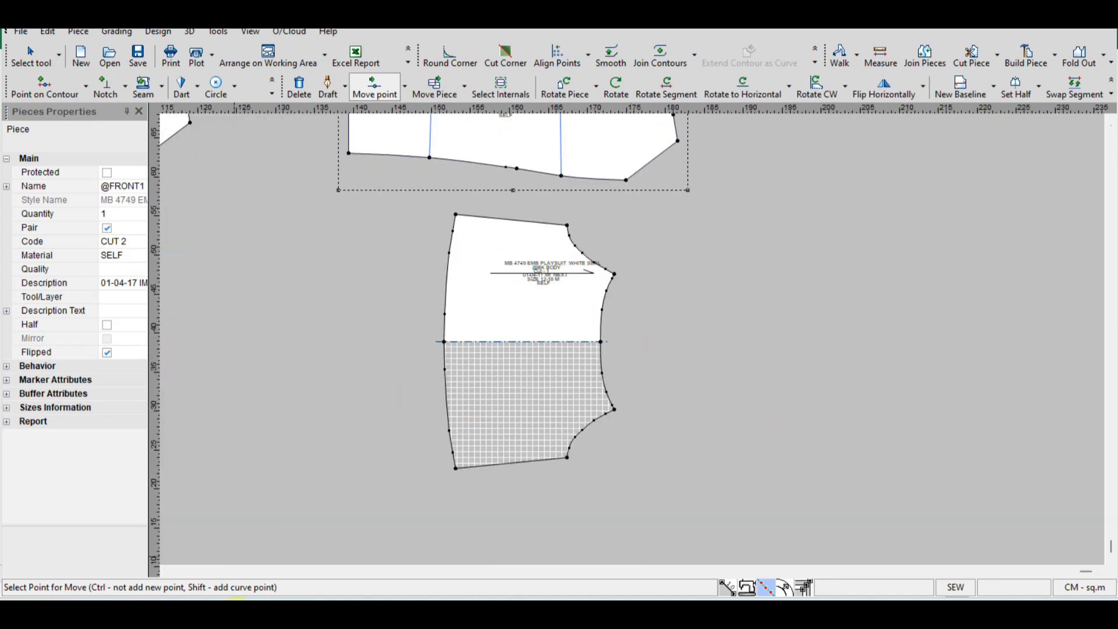
{"action": "left_click", "coordinate": [243, 525]}
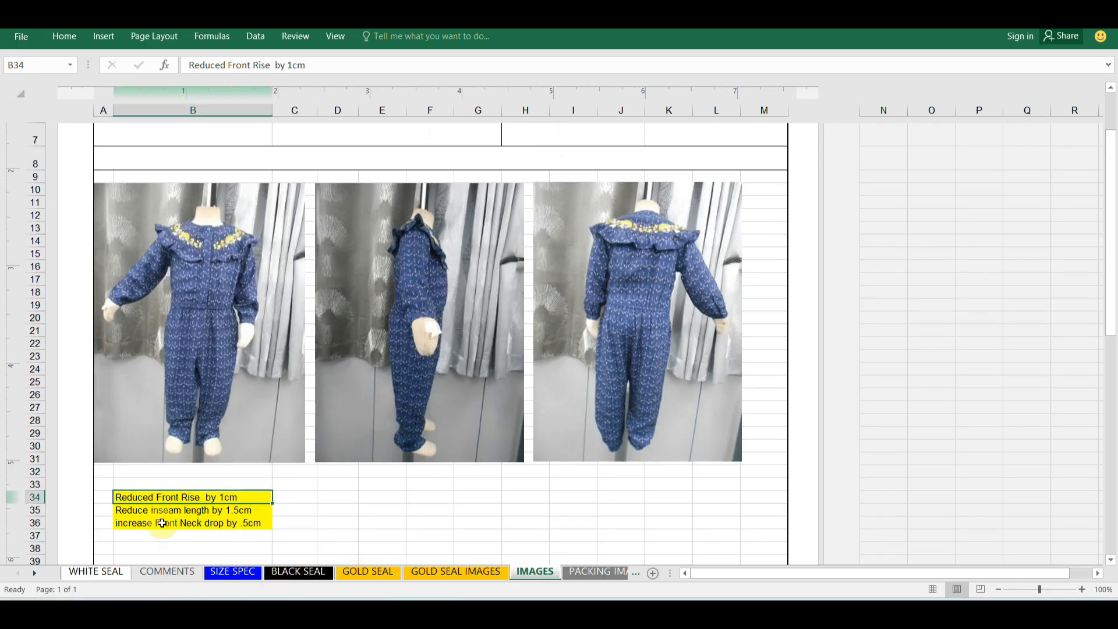
{"action": "left_click", "coordinate": [186, 523]}
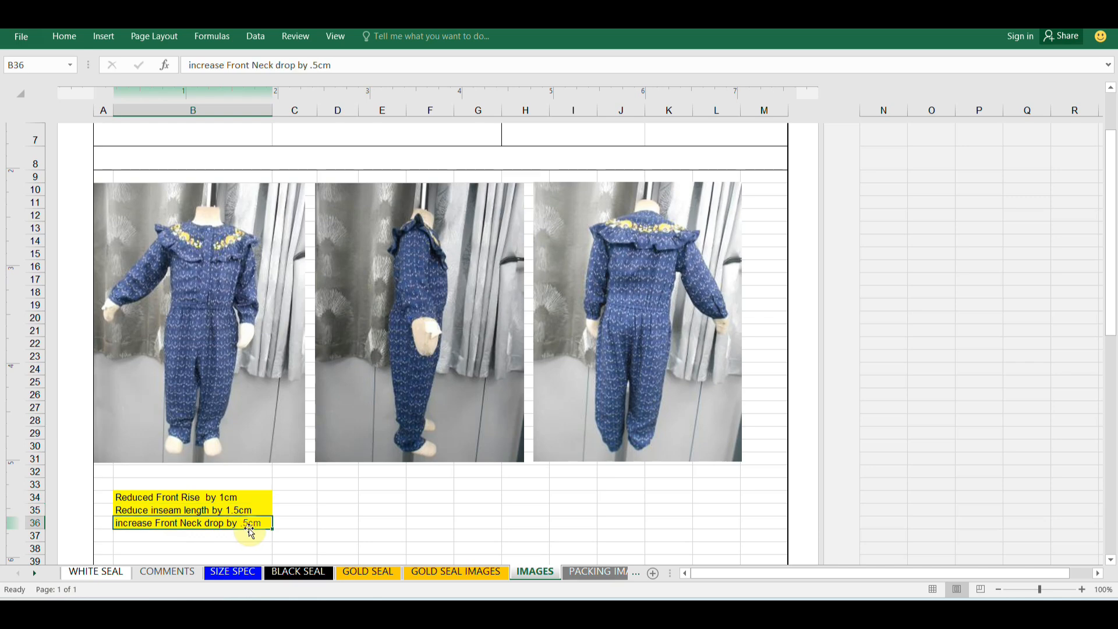
{"action": "left_click", "coordinate": [1037, 30]}
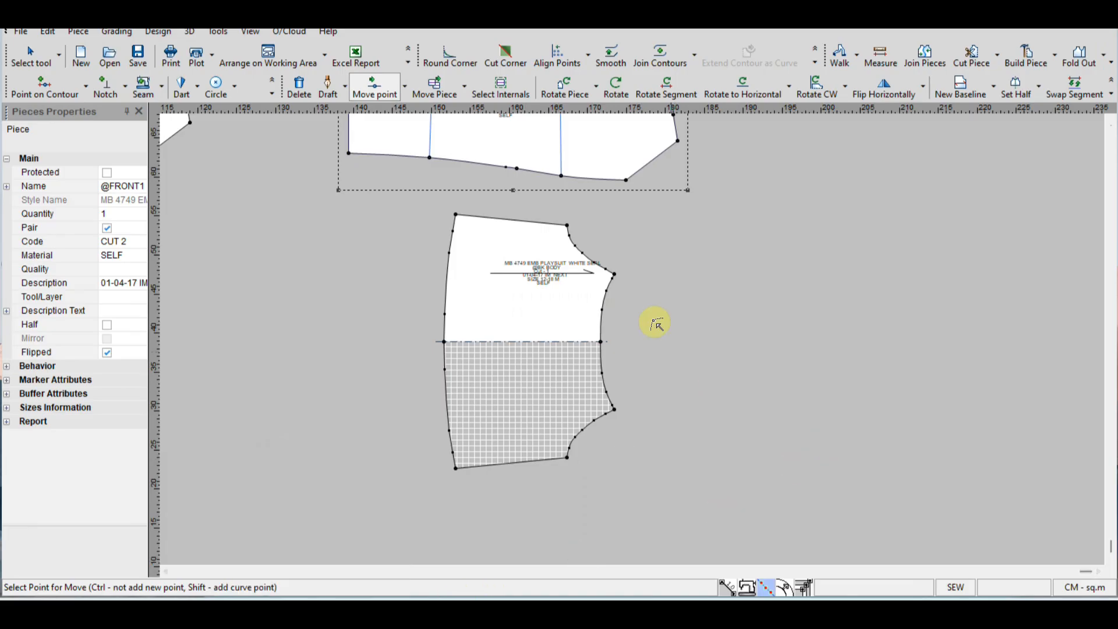
{"action": "scroll", "coordinate": [641, 344], "scroll_direction": "up", "scroll_amount": 3}
{"action": "left_click", "coordinate": [501, 84]}
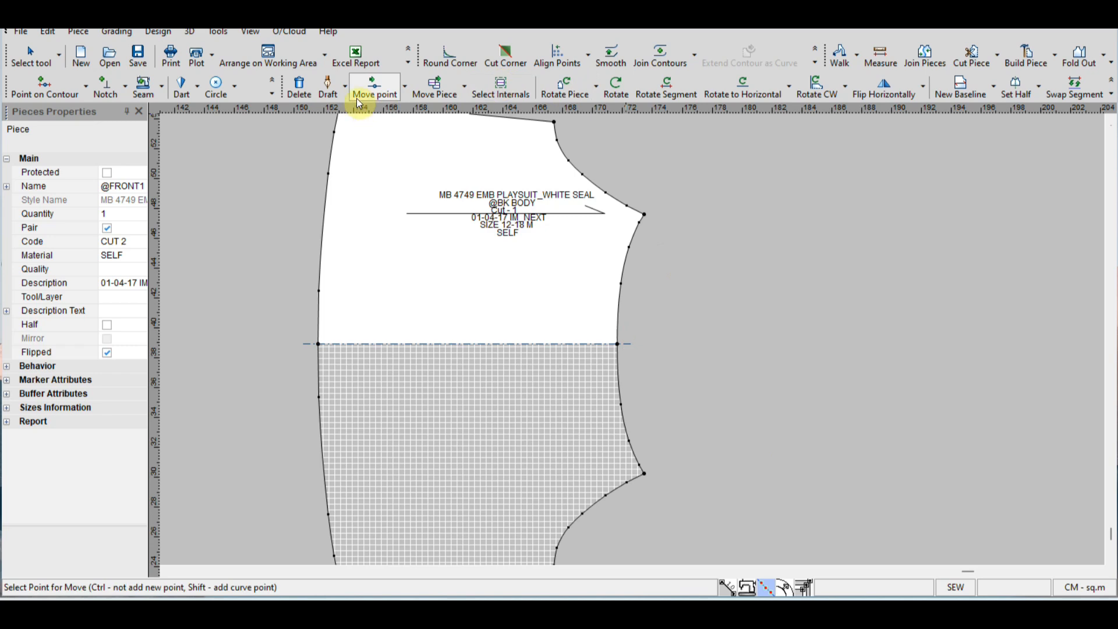
{"action": "left_click", "coordinate": [404, 88]}
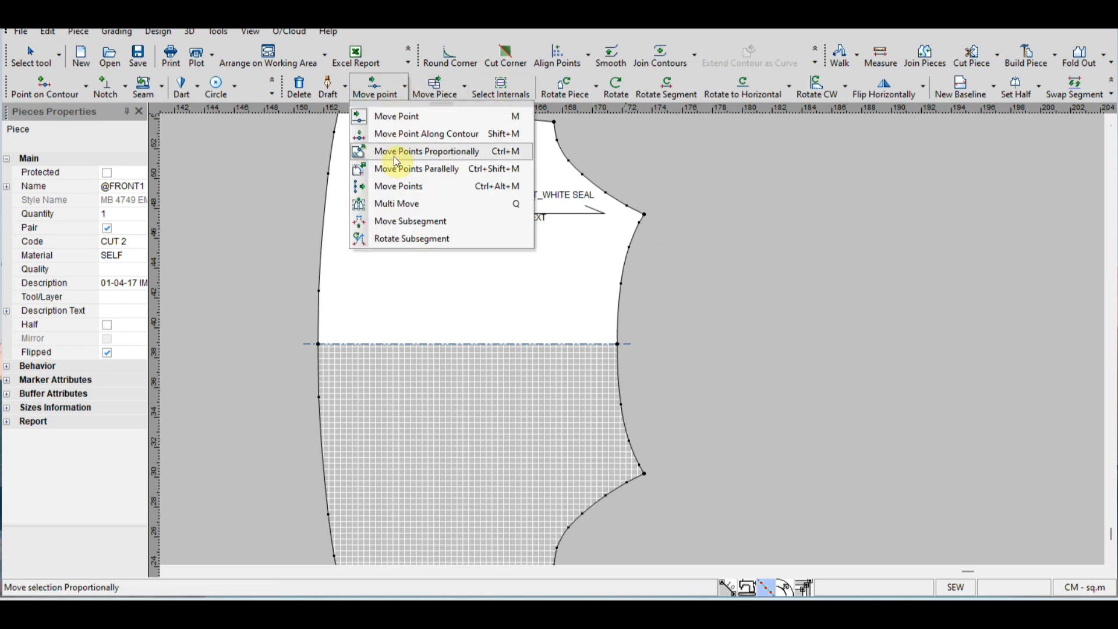
{"action": "left_click", "coordinate": [427, 152]}
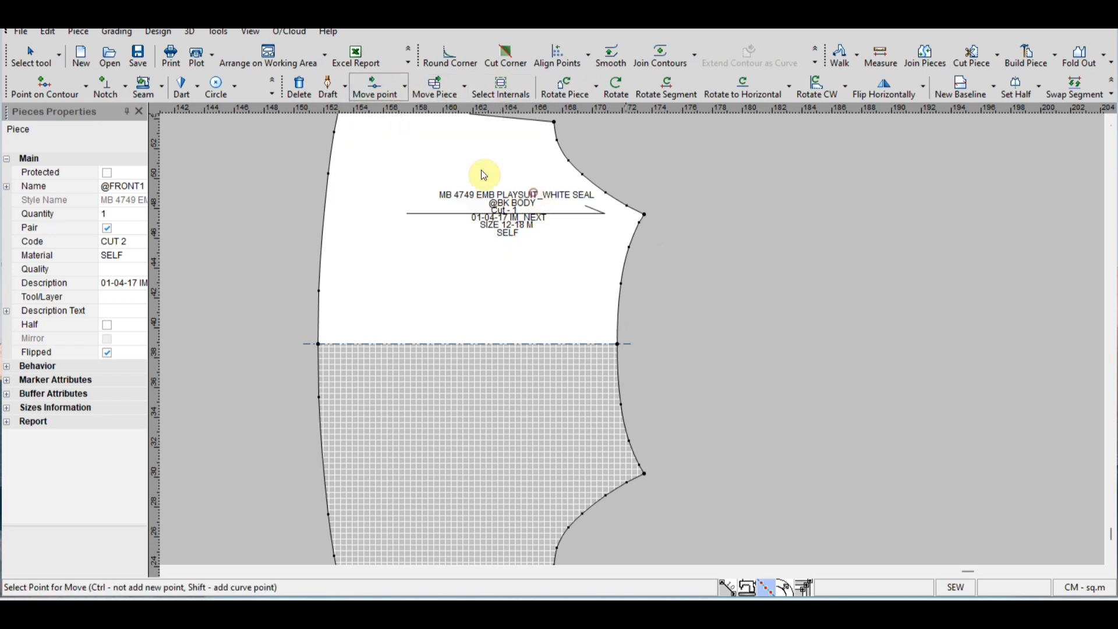
{"action": "left_click", "coordinate": [639, 223]}
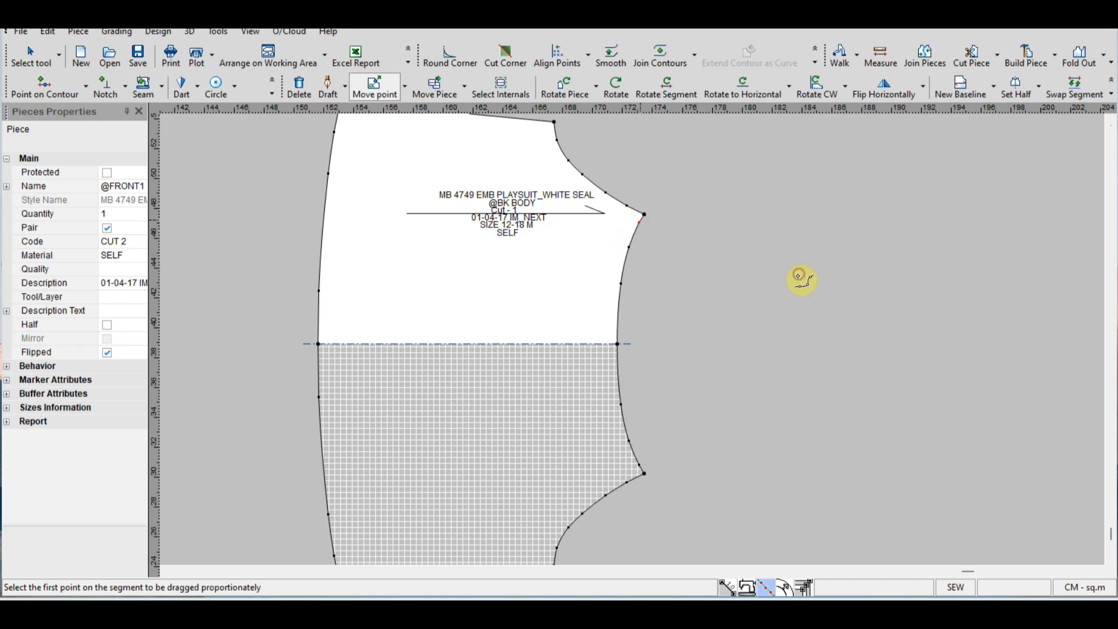
{"action": "left_click", "coordinate": [618, 344]}
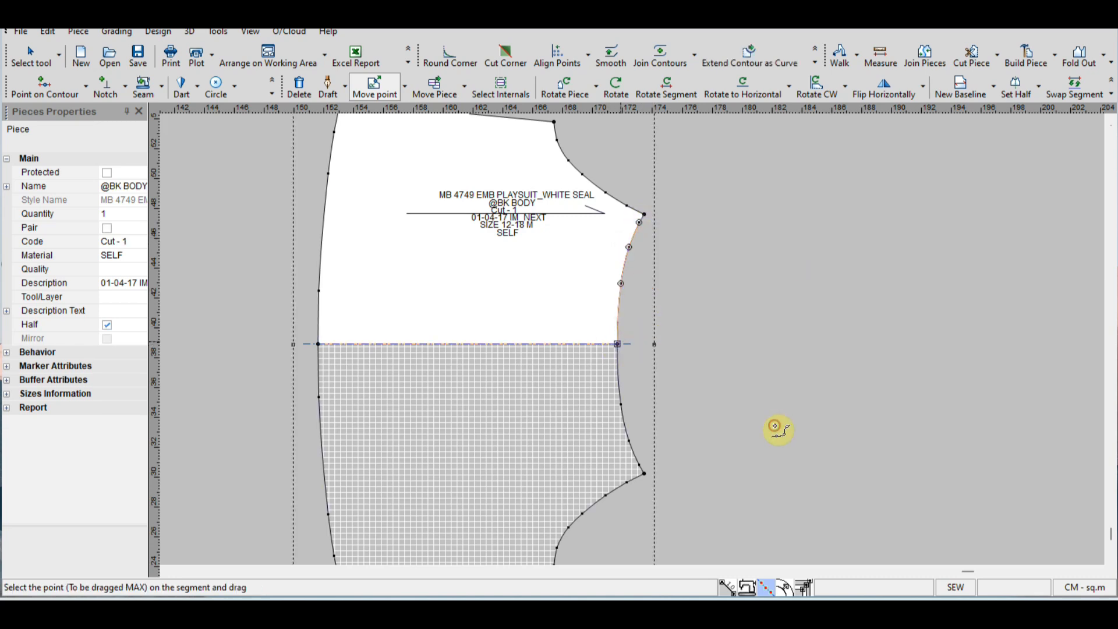
{"action": "left_click_drag", "start_coordinate": [618, 344], "coordinate": [607, 346]}
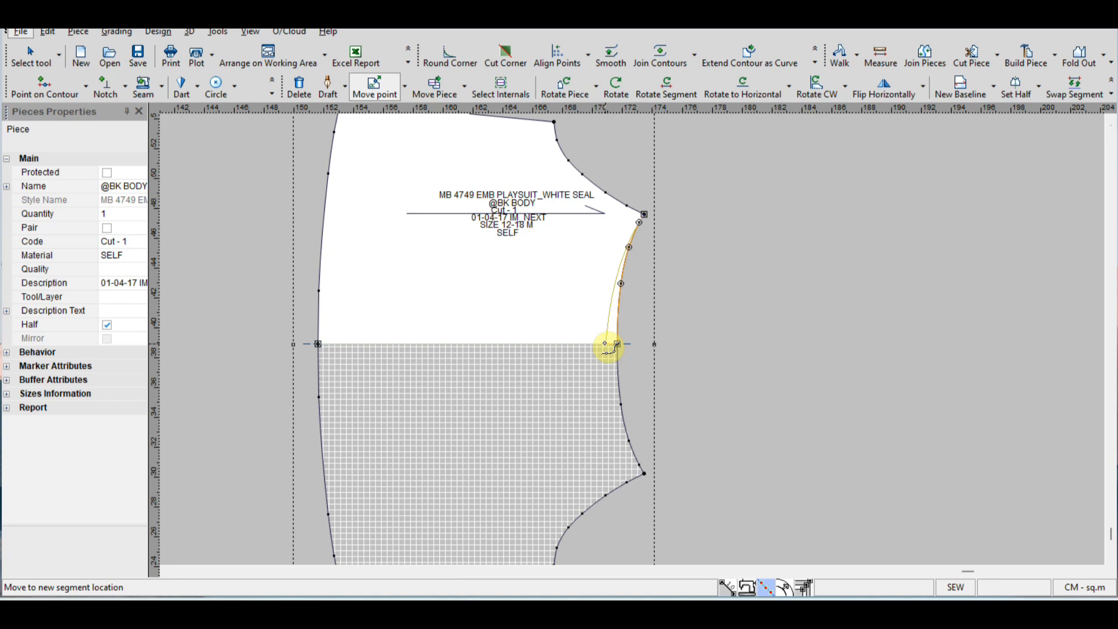
{"action": "left_click", "coordinate": [605, 344]}
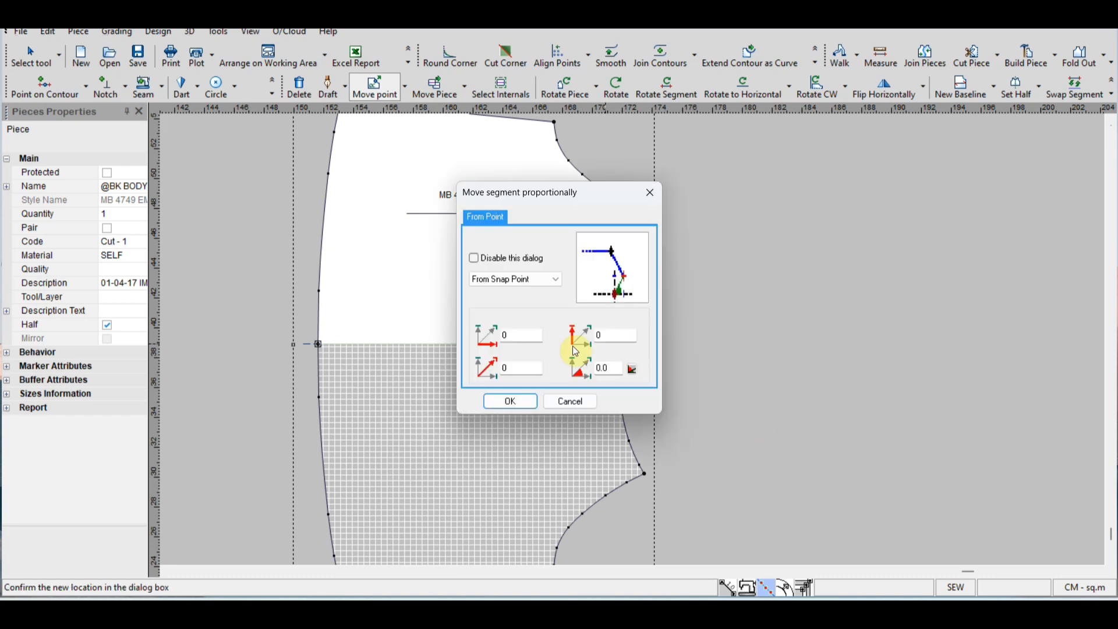
{"action": "double_click", "coordinate": [519, 333]}
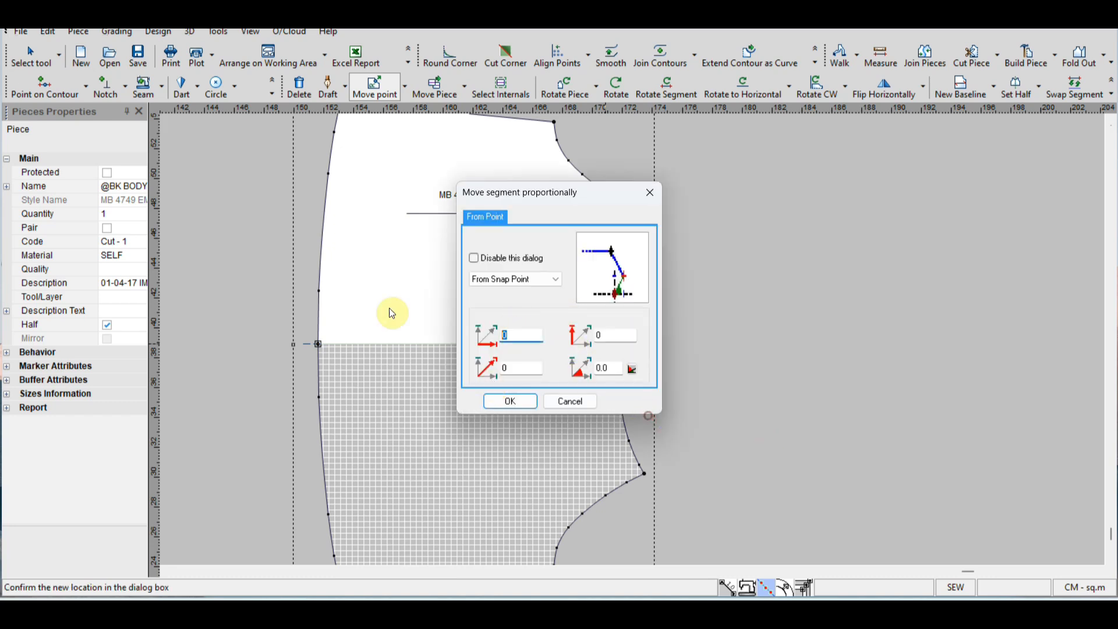
{"action": "type", "text": "-.5"}
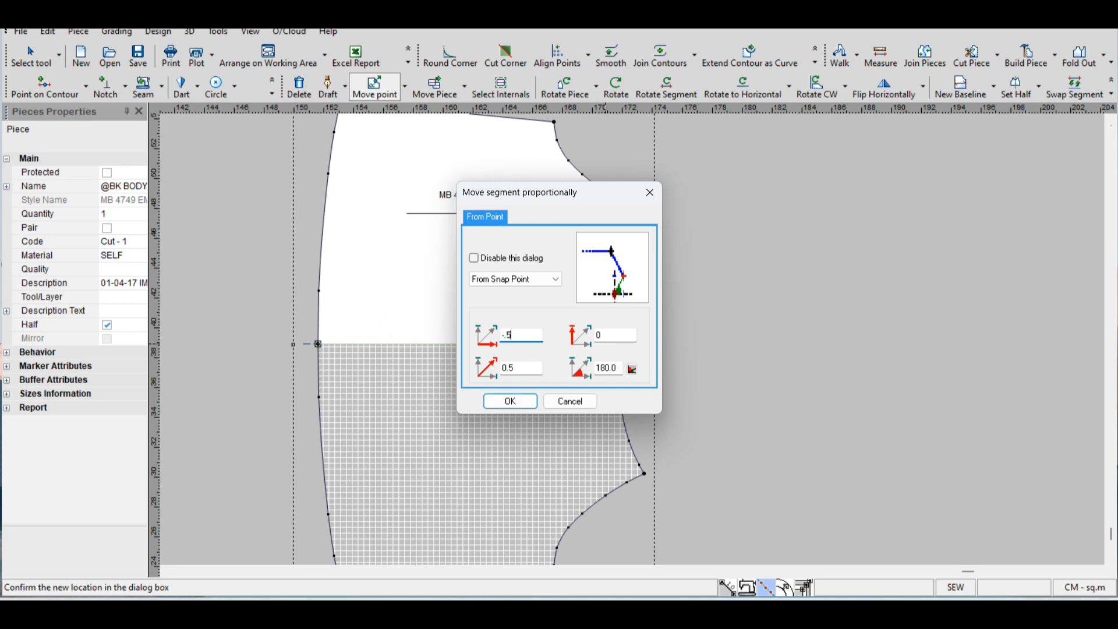
{"action": "left_click", "coordinate": [511, 402]}
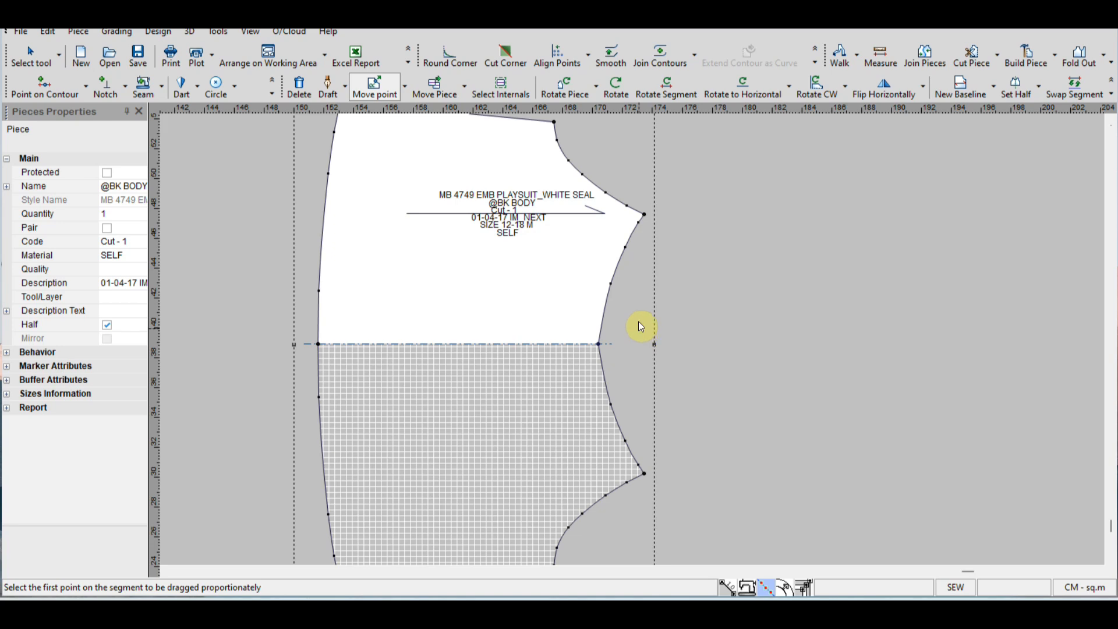
{"action": "key", "text": "Escape"}
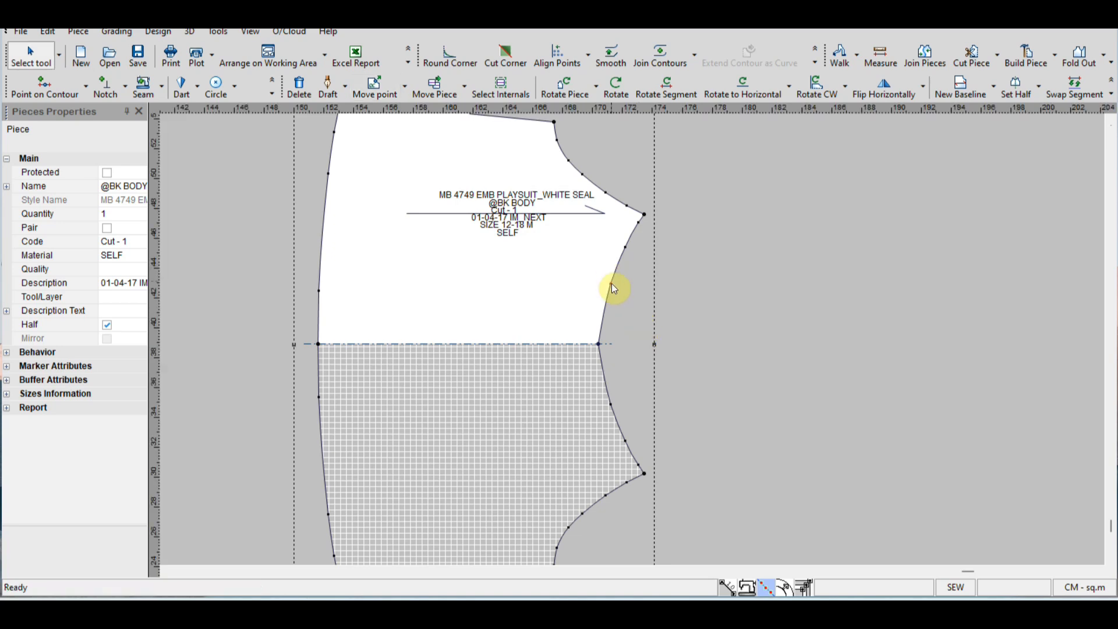
{"action": "left_click", "coordinate": [376, 88]}
{"action": "left_click", "coordinate": [405, 95]}
{"action": "left_click", "coordinate": [394, 120]}
{"action": "scroll", "coordinate": [622, 338], "scroll_direction": "down", "scroll_amount": 1}
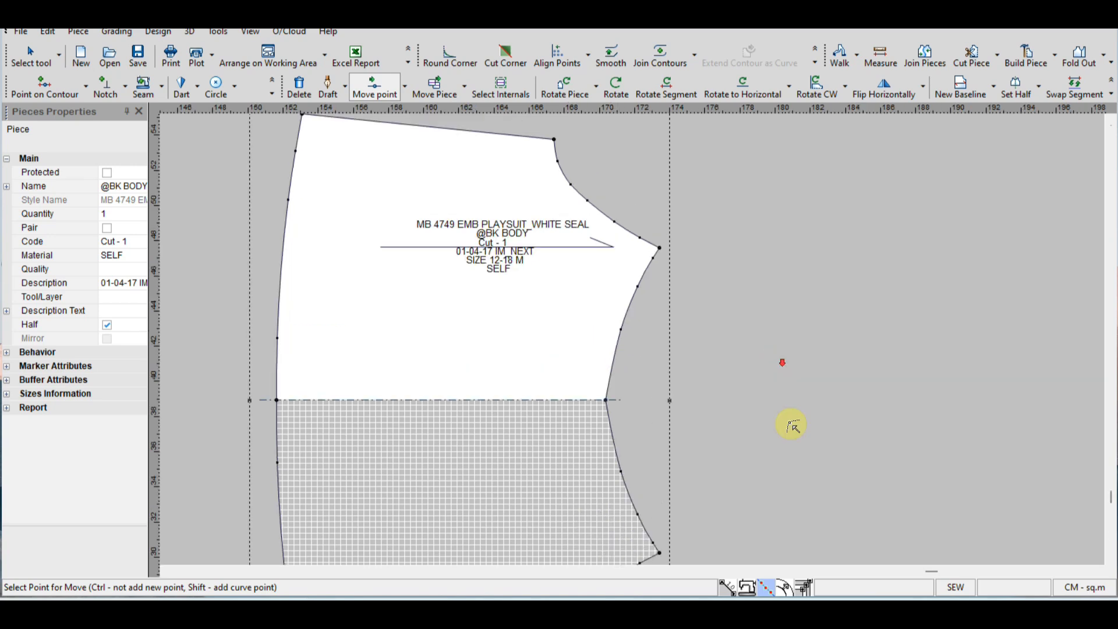
{"action": "scroll", "coordinate": [641, 341], "scroll_direction": "up", "scroll_amount": 1}
{"action": "left_click", "coordinate": [594, 324]}
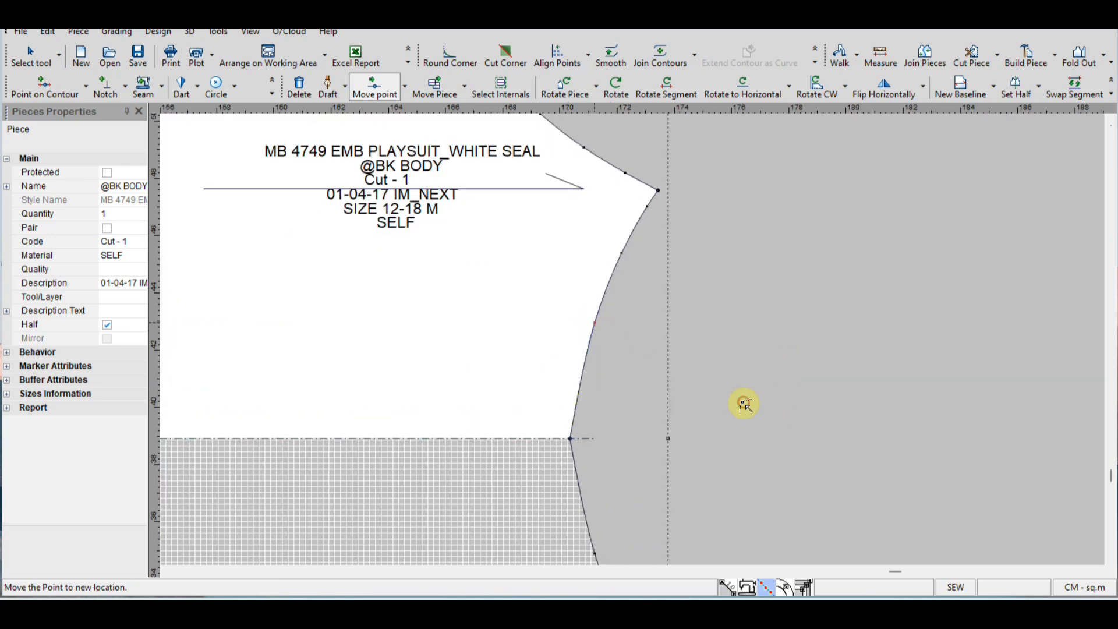
{"action": "left_click", "coordinate": [589, 331]}
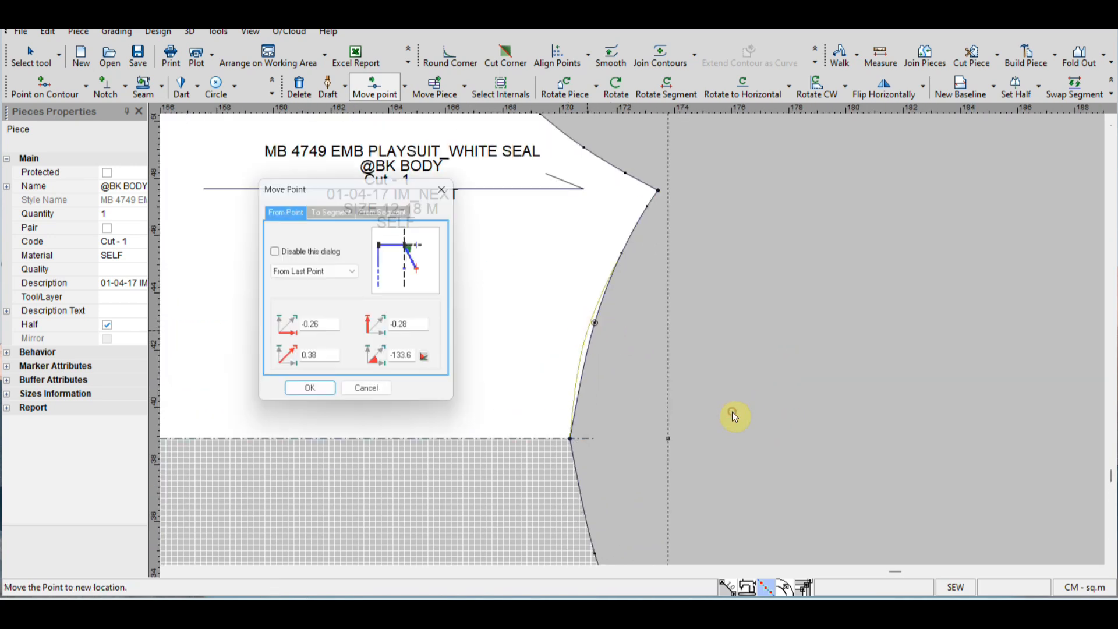
{"action": "key", "text": "Return"}
{"action": "left_click", "coordinate": [621, 252]}
{"action": "left_click", "coordinate": [614, 259]}
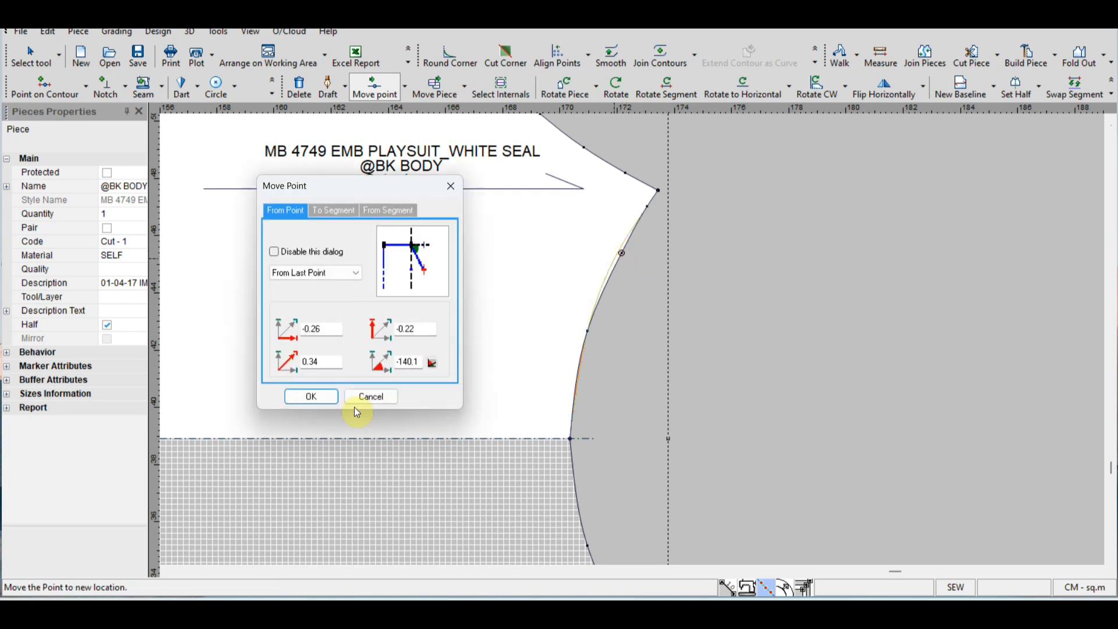
{"action": "left_click", "coordinate": [311, 396]}
{"action": "left_click", "coordinate": [589, 334]}
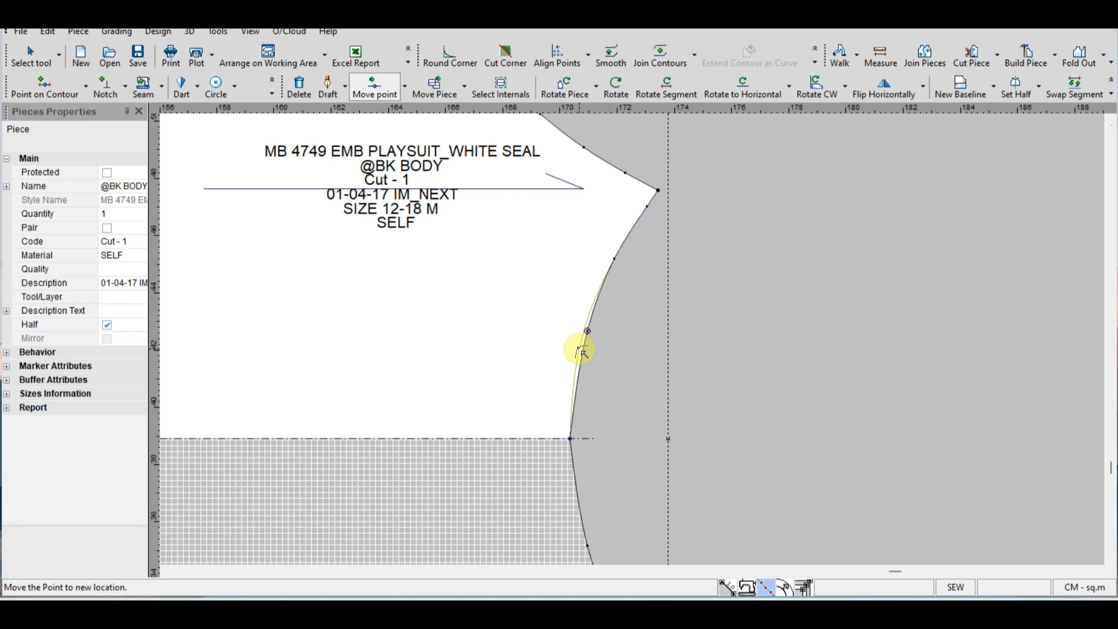
{"action": "left_click", "coordinate": [580, 349]}
{"action": "left_click", "coordinate": [310, 395]}
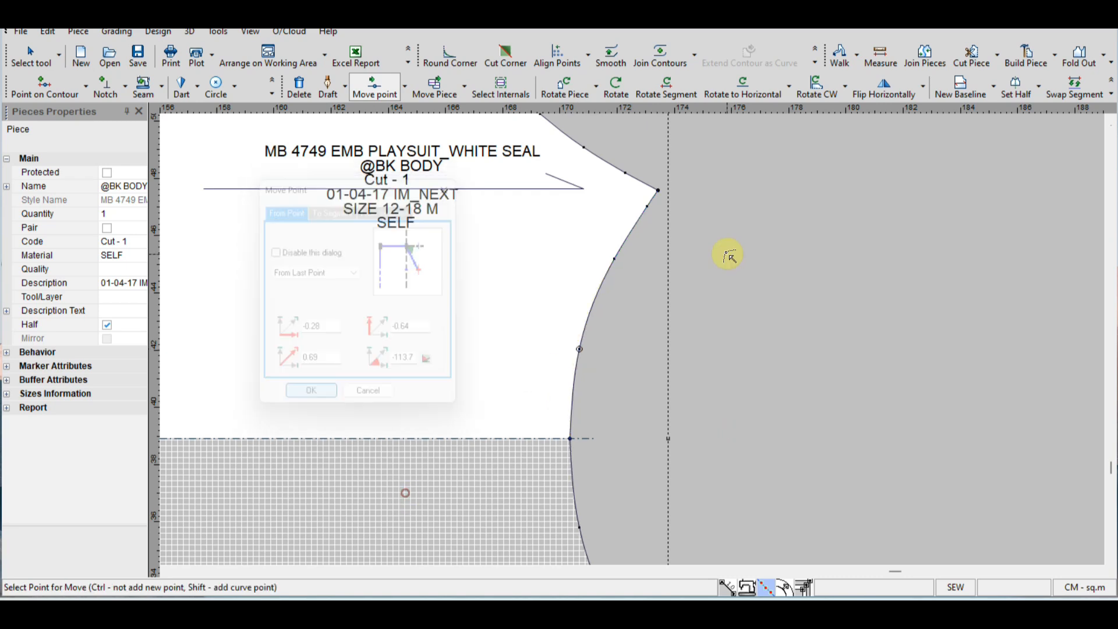
{"action": "left_click", "coordinate": [616, 258]}
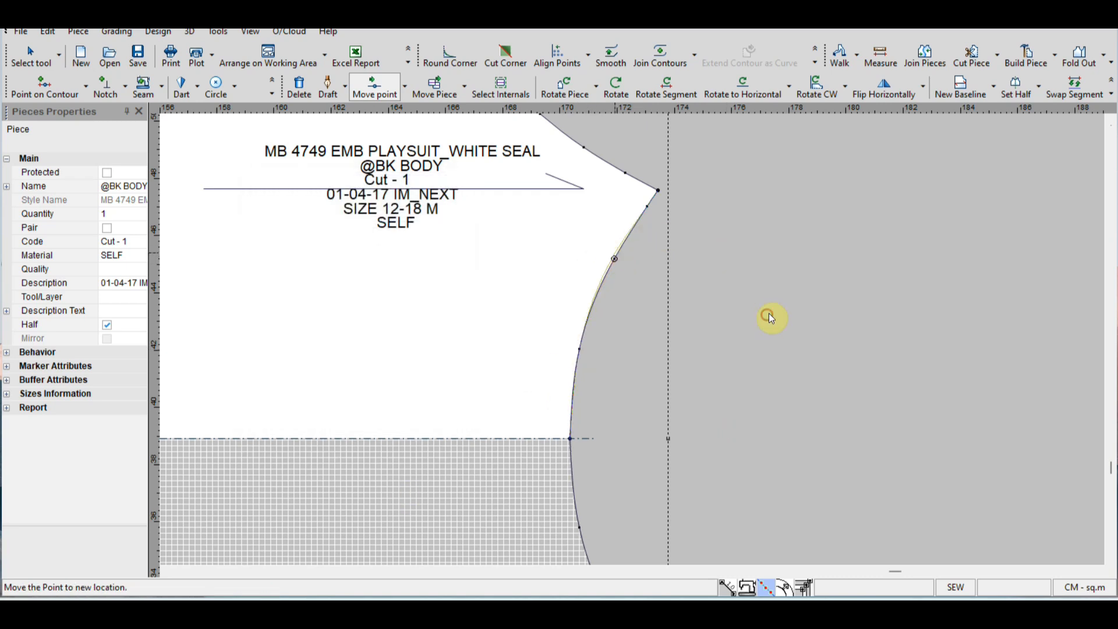
{"action": "left_click", "coordinate": [768, 315]}
{"action": "left_click", "coordinate": [311, 396]}
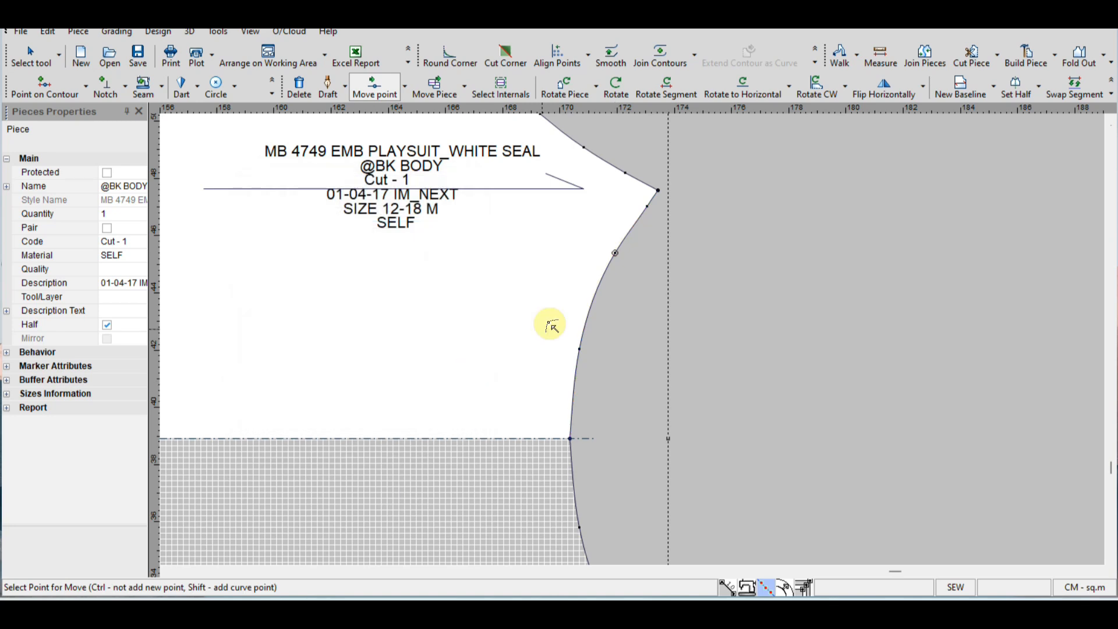
{"action": "scroll", "coordinate": [789, 432], "scroll_direction": "down", "scroll_amount": 1}
{"action": "scroll", "coordinate": [789, 432], "scroll_direction": "down", "scroll_amount": 1}
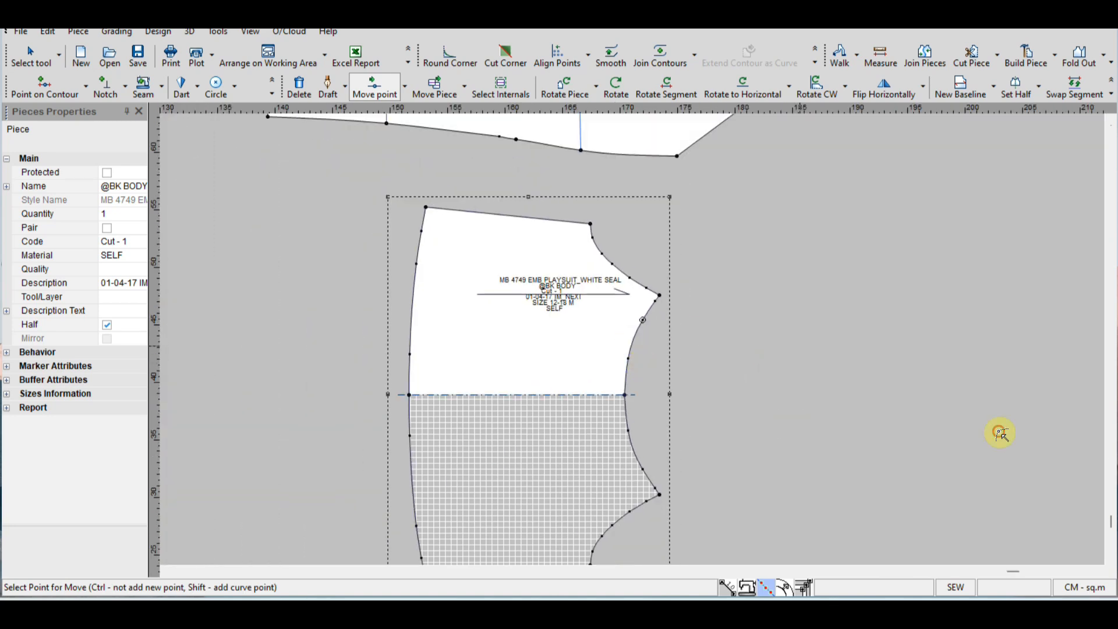
{"action": "scroll", "coordinate": [788, 428], "scroll_direction": "down", "scroll_amount": 1}
{"action": "scroll", "coordinate": [791, 425], "scroll_direction": "down", "scroll_amount": 1}
{"action": "scroll", "coordinate": [635, 335], "scroll_direction": "down", "scroll_amount": 1}
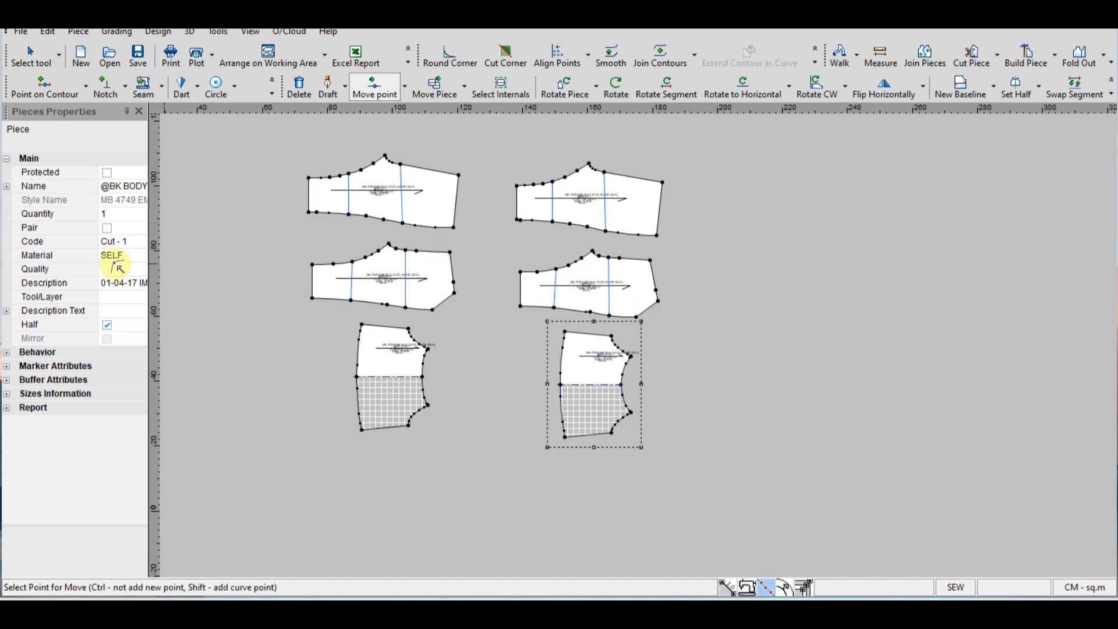
{"action": "left_click", "coordinate": [36, 53]}
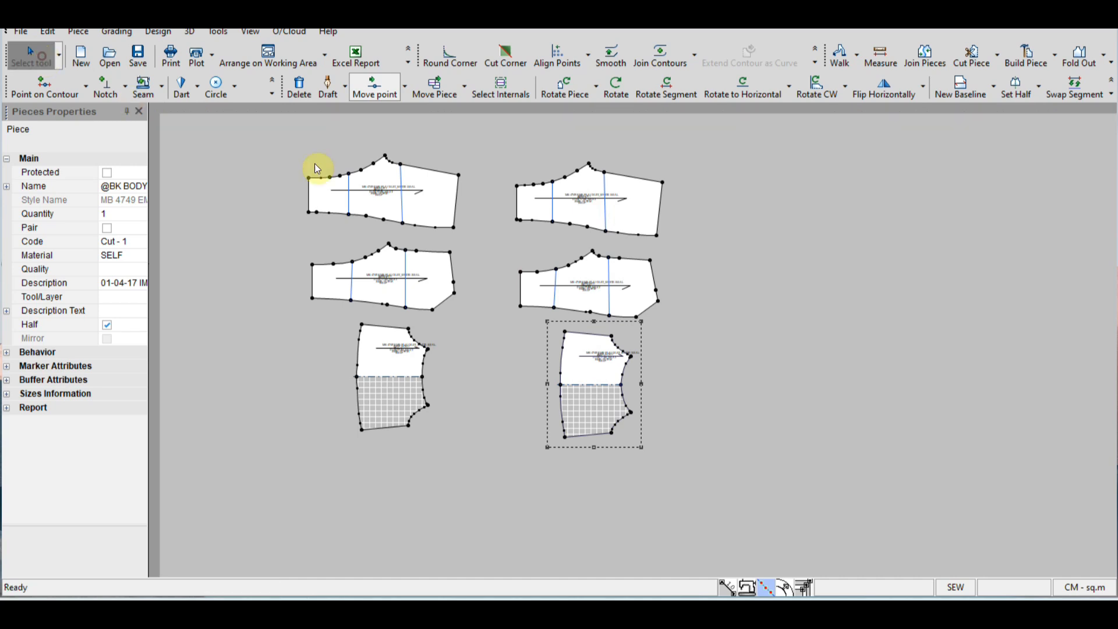
{"action": "left_click", "coordinate": [432, 203]}
{"action": "left_click", "coordinate": [432, 202]}
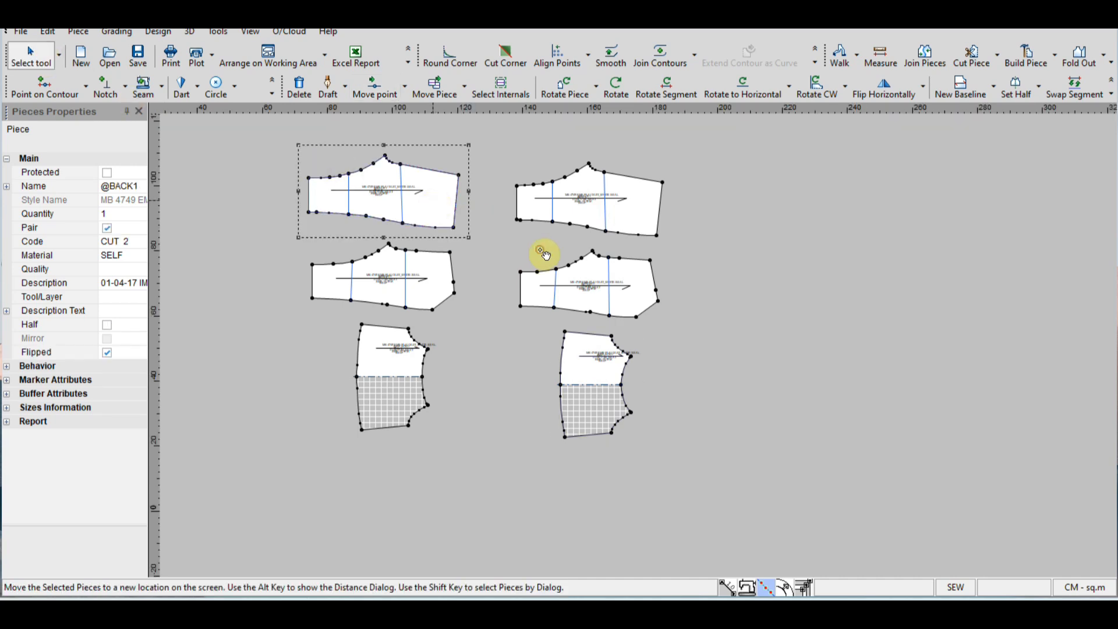
{"action": "left_click", "coordinate": [158, 31]}
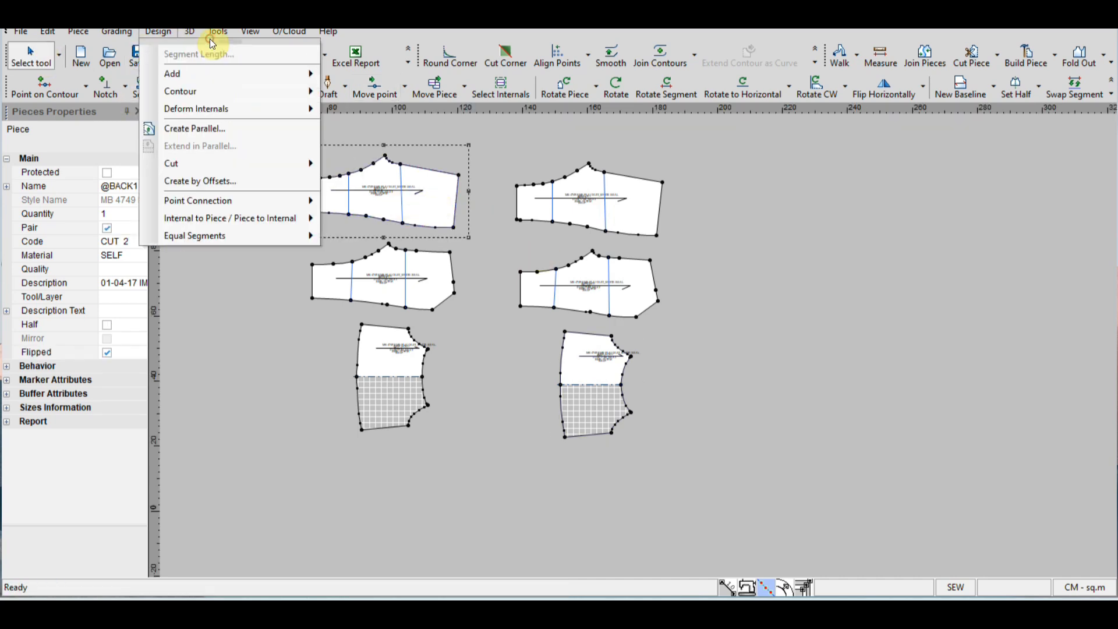
{"action": "left_click", "coordinate": [208, 129]}
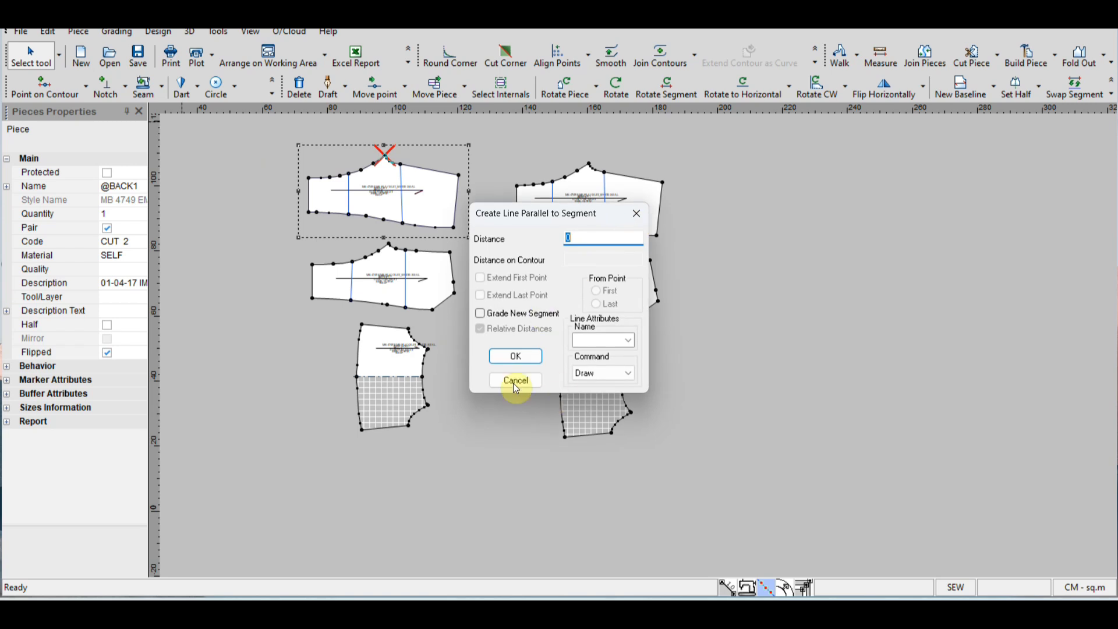
{"action": "left_click", "coordinate": [525, 354]}
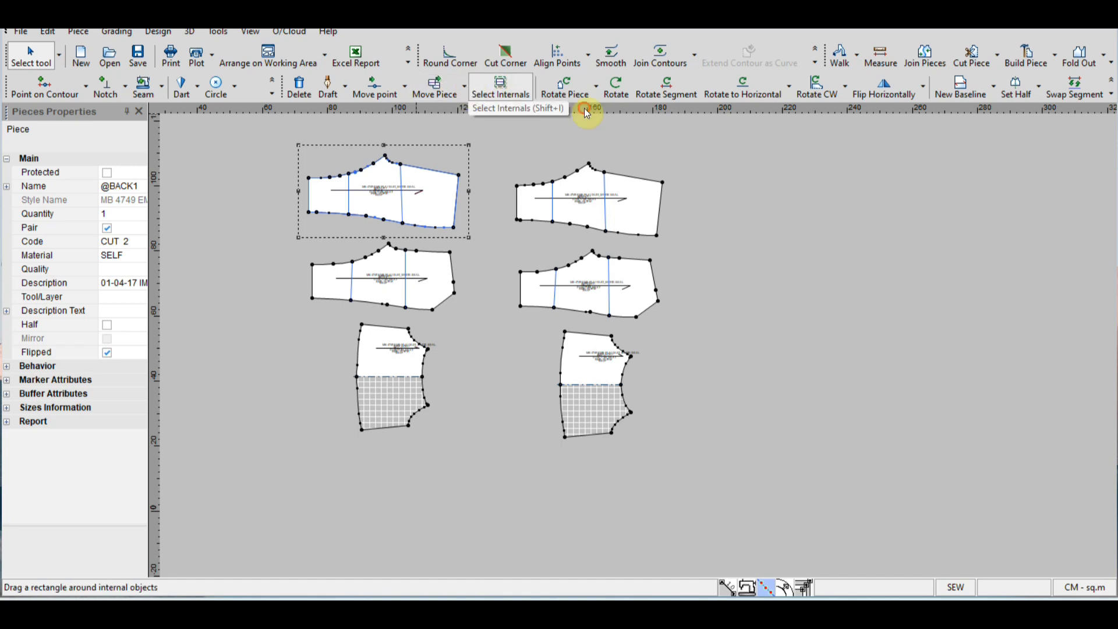
{"action": "left_click", "coordinate": [465, 90]}
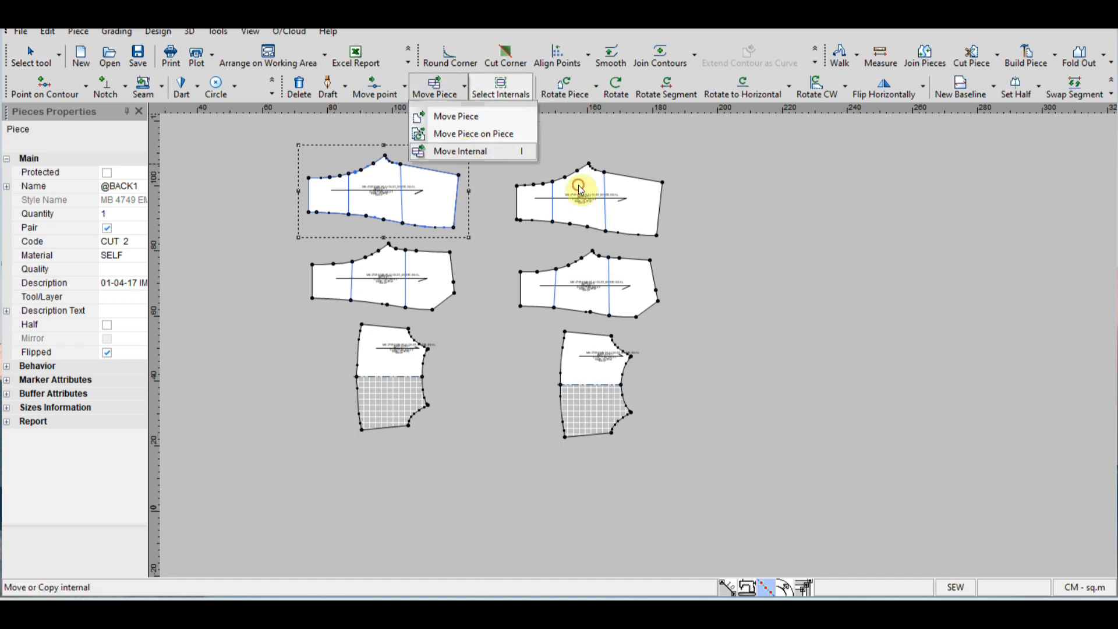
{"action": "left_click", "coordinate": [460, 152]}
{"action": "scroll", "coordinate": [637, 343], "scroll_direction": "up", "scroll_amount": 10}
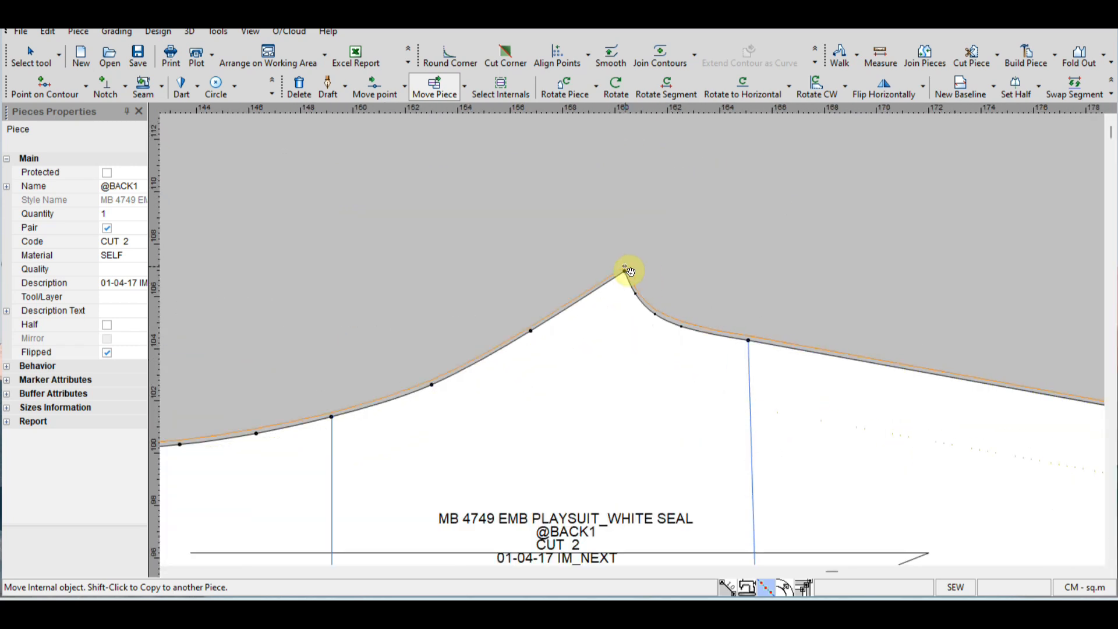
{"action": "left_click", "coordinate": [780, 339]}
{"action": "scroll", "coordinate": [636, 342], "scroll_direction": "down", "scroll_amount": 5}
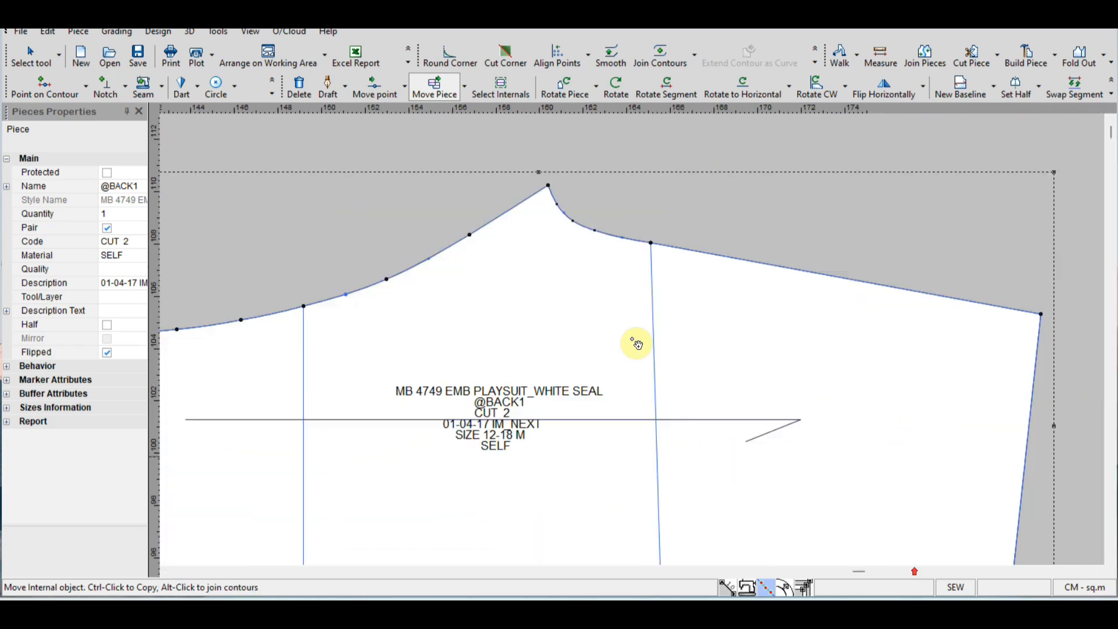
{"action": "scroll", "coordinate": [792, 429], "scroll_direction": "down", "scroll_amount": 3}
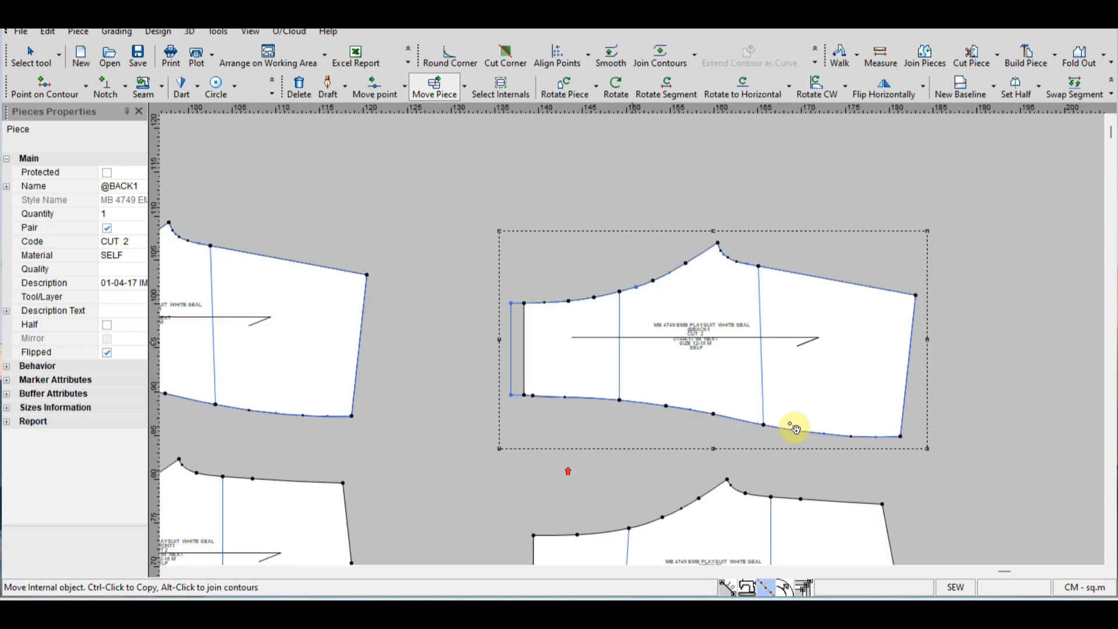
{"action": "scroll", "coordinate": [638, 344], "scroll_direction": "up", "scroll_amount": 1}
{"action": "scroll", "coordinate": [637, 343], "scroll_direction": "down", "scroll_amount": 1}
{"action": "scroll", "coordinate": [654, 357], "scroll_direction": "down", "scroll_amount": 1}
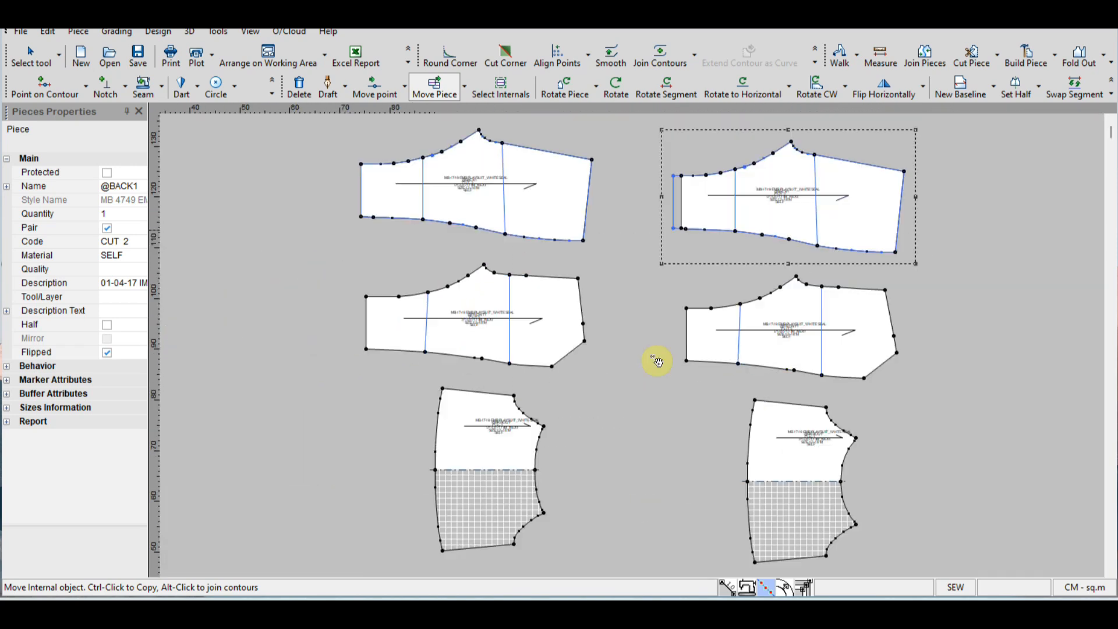
{"action": "scroll", "coordinate": [786, 449], "scroll_direction": "up", "scroll_amount": 2}
{"action": "scroll", "coordinate": [636, 338], "scroll_direction": "up", "scroll_amount": 1}
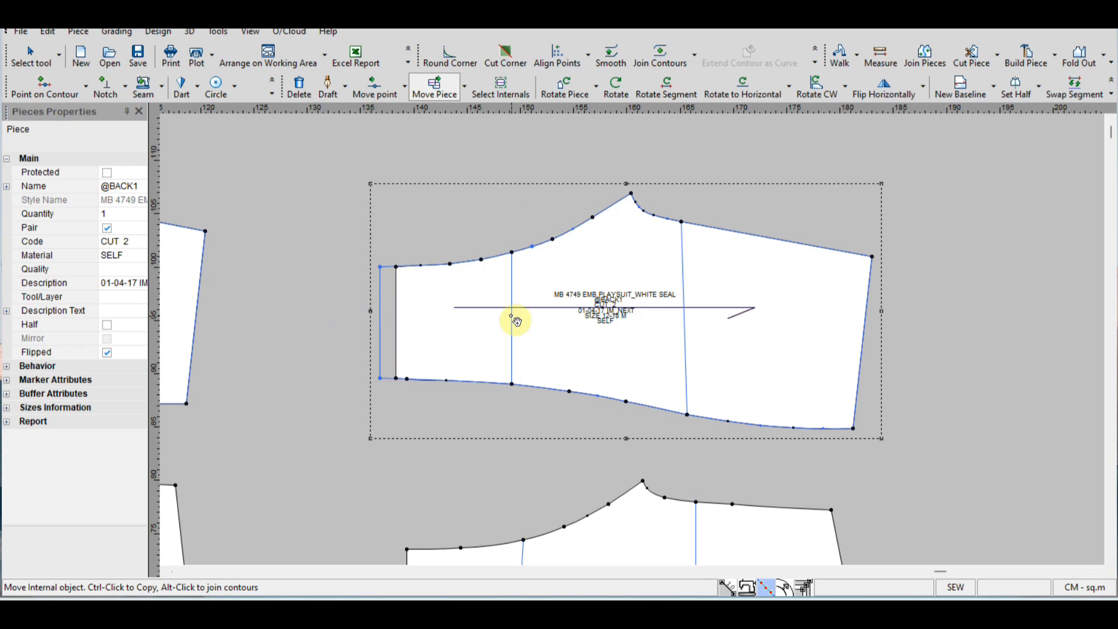
{"action": "scroll", "coordinate": [624, 379], "scroll_direction": "down", "scroll_amount": 1}
{"action": "scroll", "coordinate": [636, 347], "scroll_direction": "down", "scroll_amount": 1}
{"action": "left_click", "coordinate": [439, 411]}
{"action": "scroll", "coordinate": [440, 412], "scroll_direction": "up", "scroll_amount": 1}
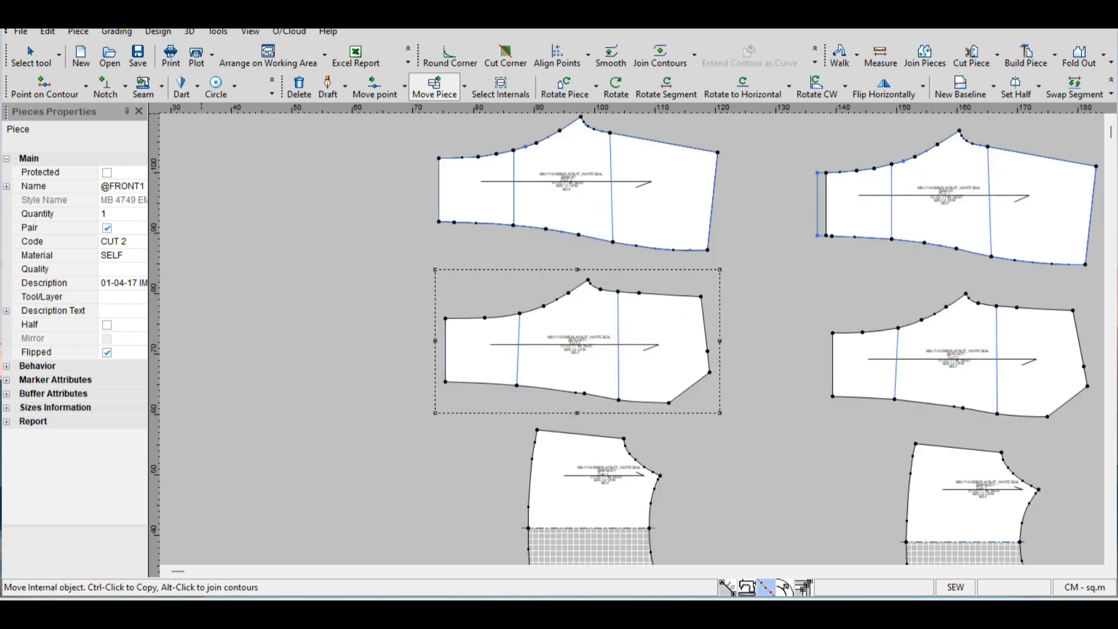
{"action": "left_click", "coordinate": [175, 33]}
{"action": "left_click", "coordinate": [192, 128]}
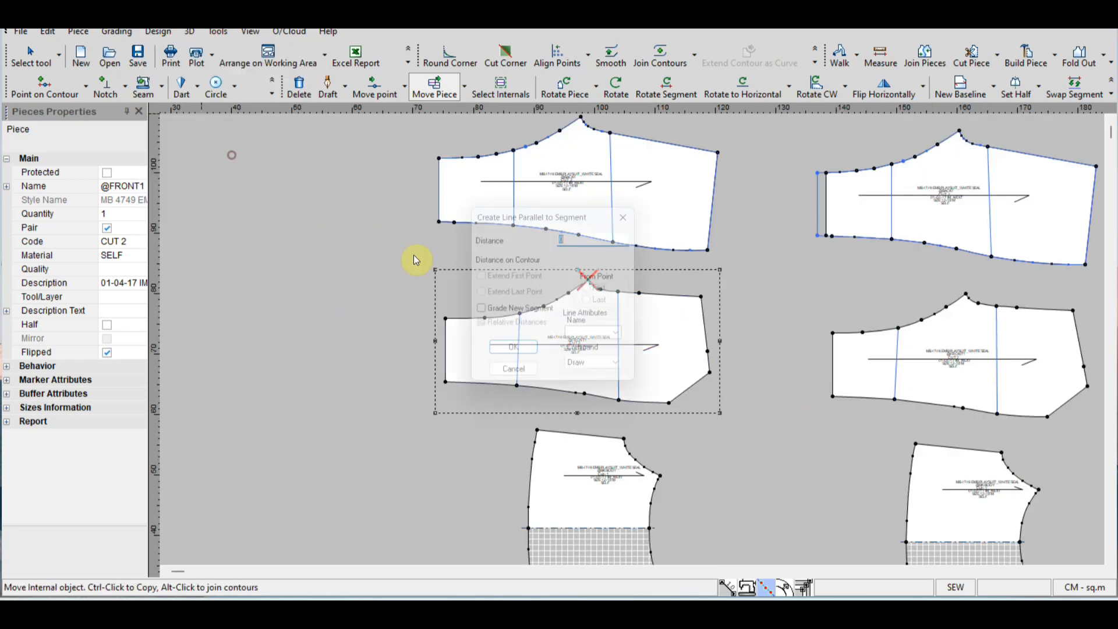
{"action": "left_click", "coordinate": [529, 384]}
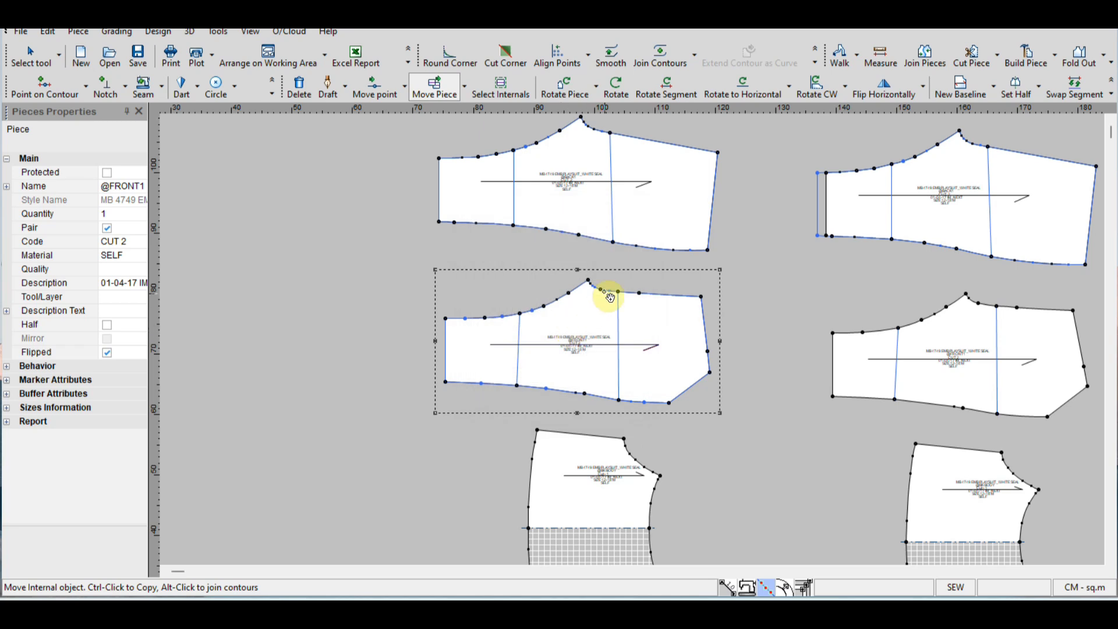
{"action": "left_click_drag", "start_coordinate": [591, 284], "coordinate": [641, 332]}
{"action": "scroll", "coordinate": [562, 356], "scroll_direction": "up", "scroll_amount": 2}
{"action": "scroll", "coordinate": [644, 328], "scroll_direction": "up", "scroll_amount": 1}
{"action": "scroll", "coordinate": [644, 318], "scroll_direction": "up", "scroll_amount": 1}
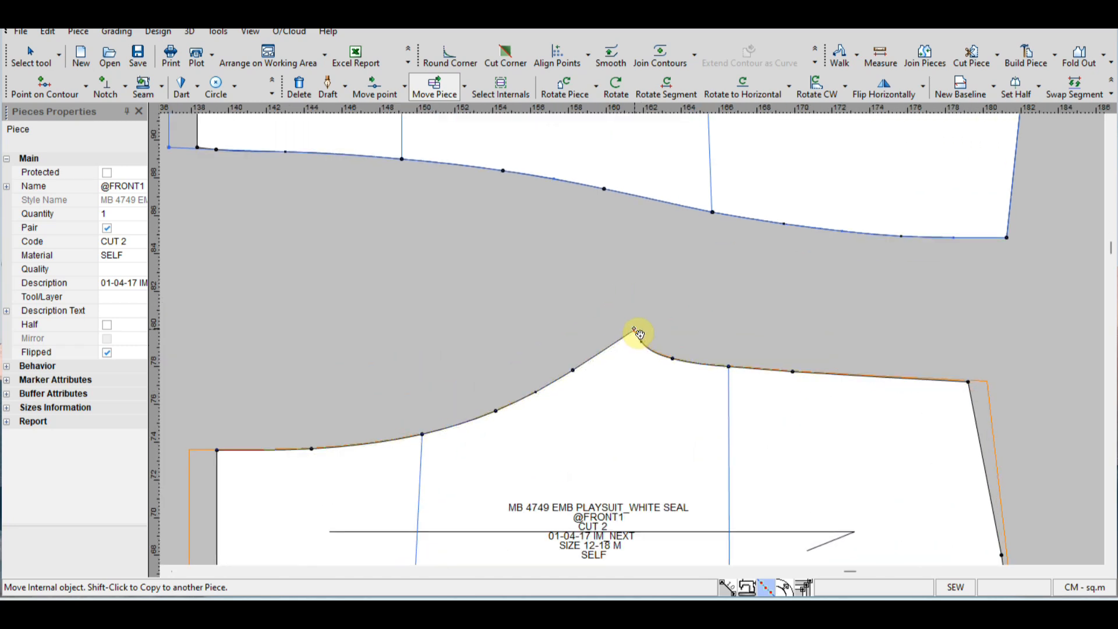
{"action": "scroll", "coordinate": [710, 379], "scroll_direction": "down", "scroll_amount": 5}
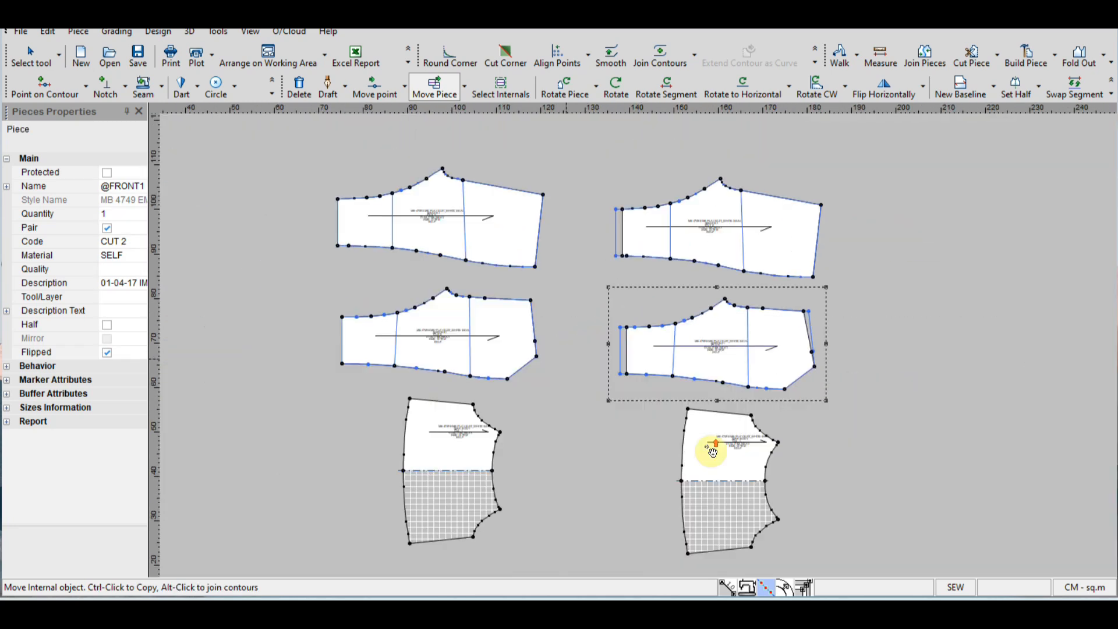
{"action": "scroll", "coordinate": [637, 343], "scroll_direction": "up", "scroll_amount": 2}
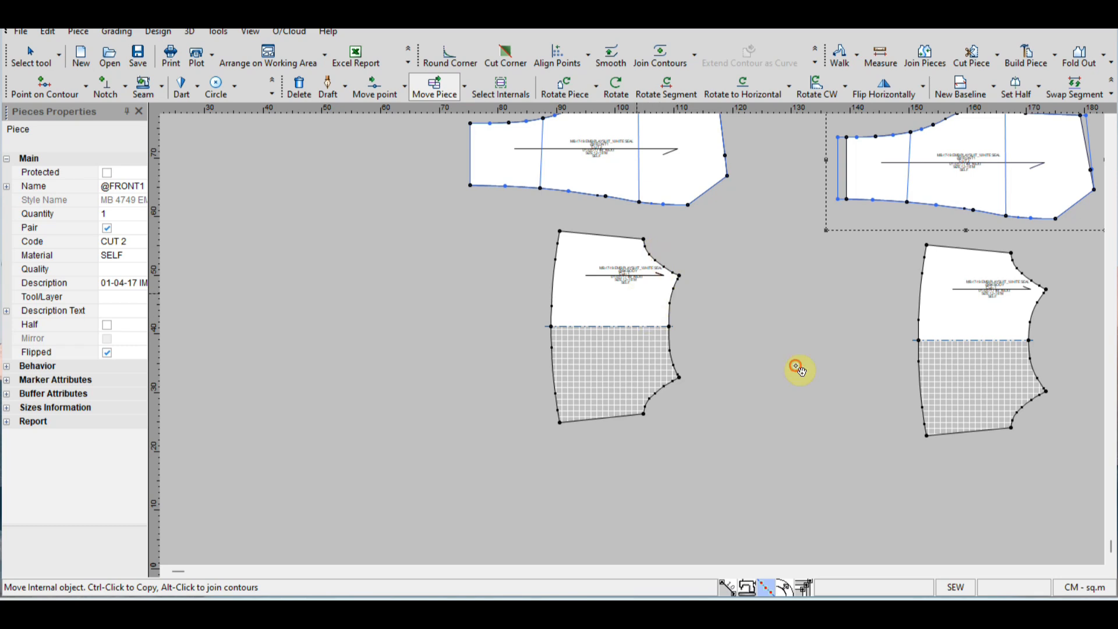
{"action": "left_click", "coordinate": [640, 299]}
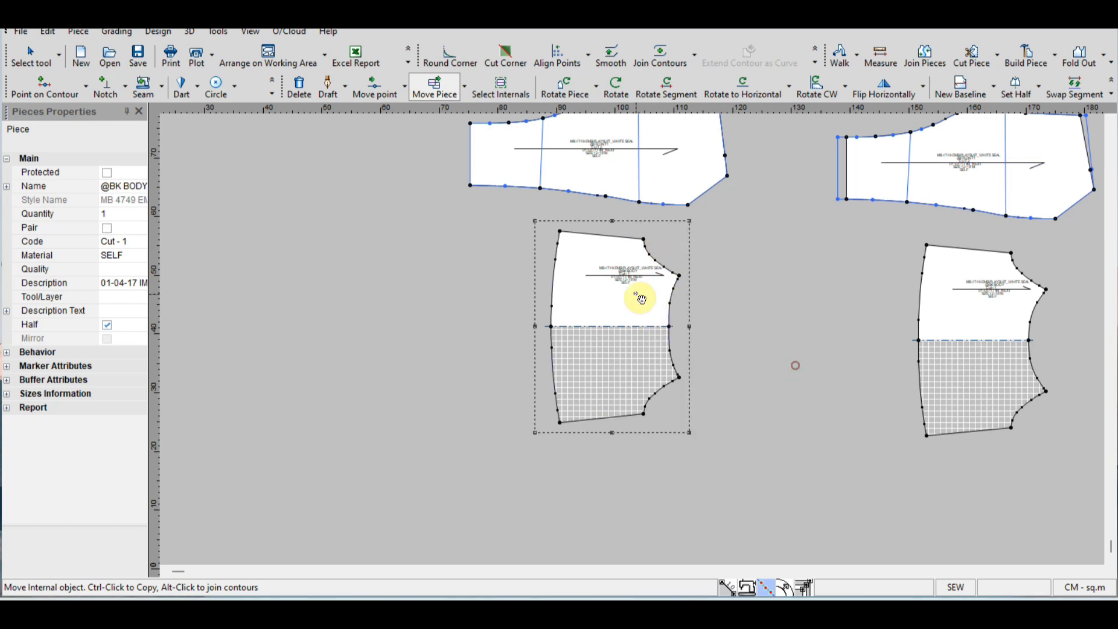
{"action": "left_click", "coordinate": [152, 32]}
{"action": "left_click", "coordinate": [224, 129]}
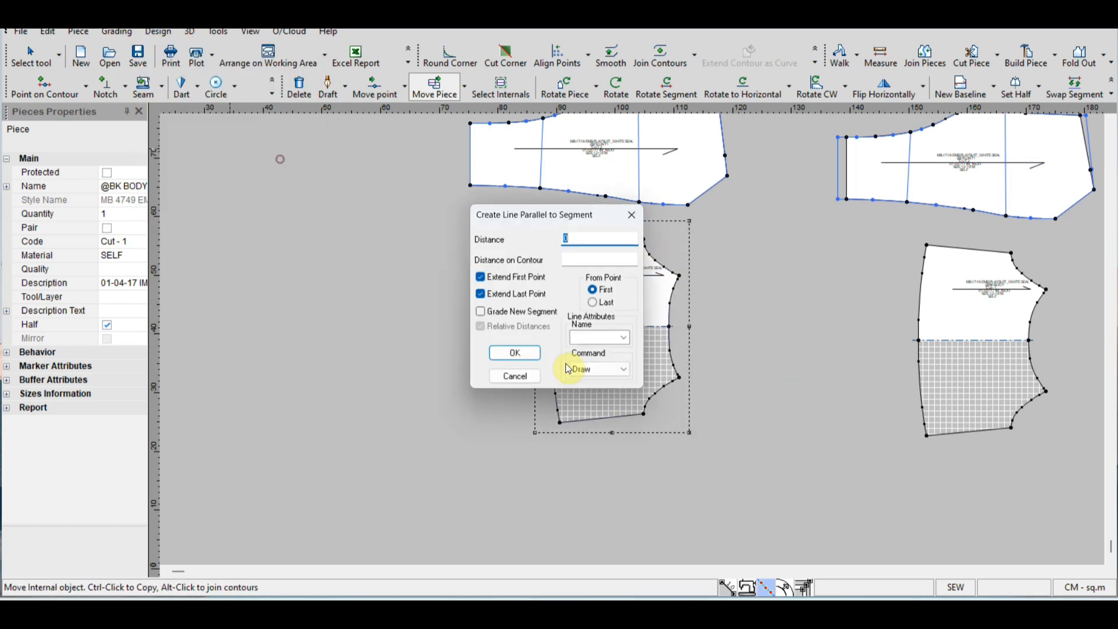
{"action": "left_click", "coordinate": [520, 352]}
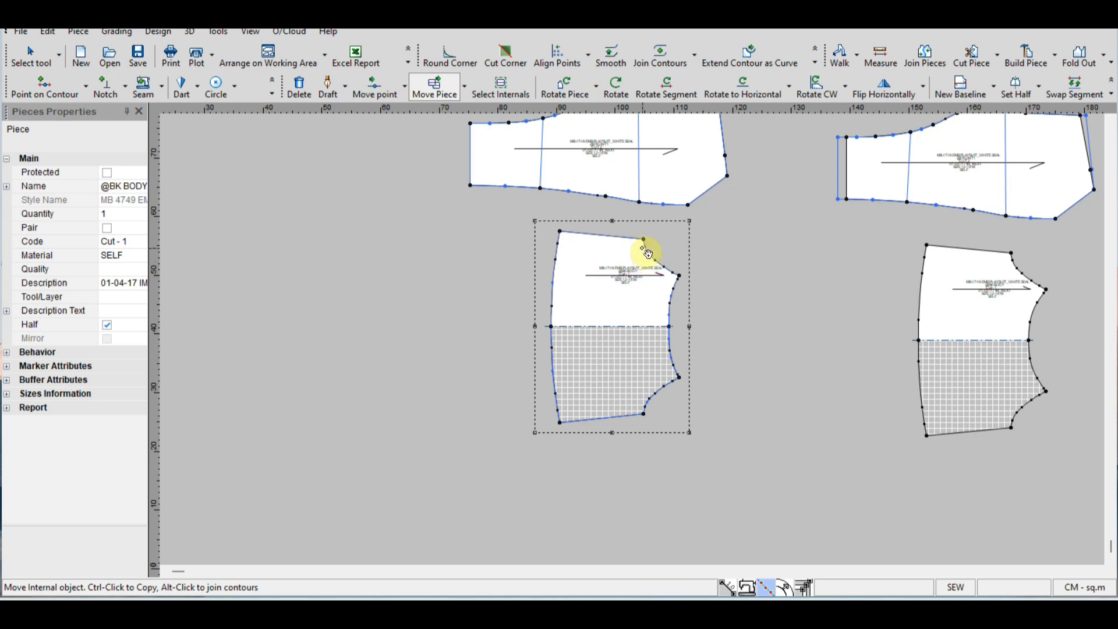
{"action": "left_click_drag", "start_coordinate": [644, 242], "coordinate": [622, 266]}
{"action": "scroll", "coordinate": [649, 325], "scroll_direction": "up", "scroll_amount": 8}
{"action": "scroll", "coordinate": [641, 341], "scroll_direction": "down", "scroll_amount": 5}
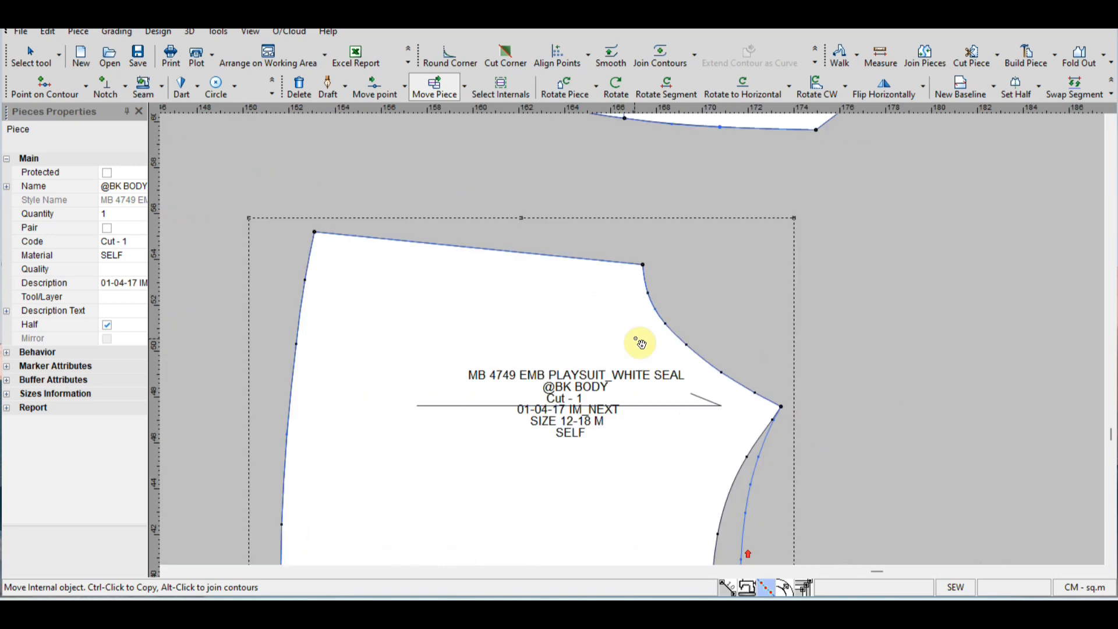
{"action": "scroll", "coordinate": [634, 342], "scroll_direction": "down", "scroll_amount": 3}
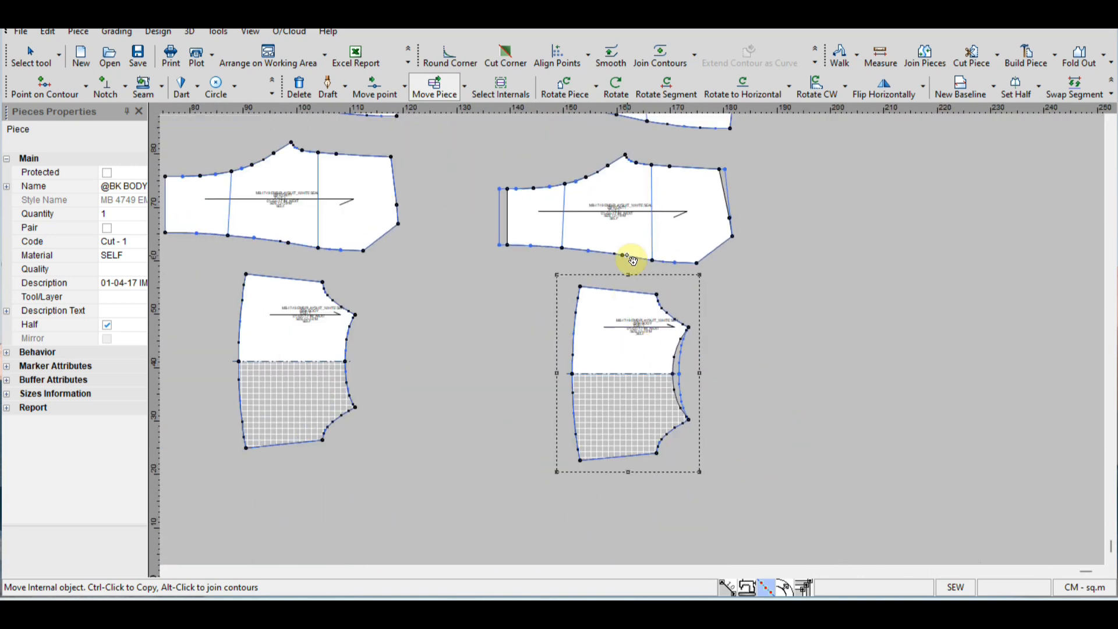
{"action": "scroll", "coordinate": [711, 384], "scroll_direction": "up", "scroll_amount": 2}
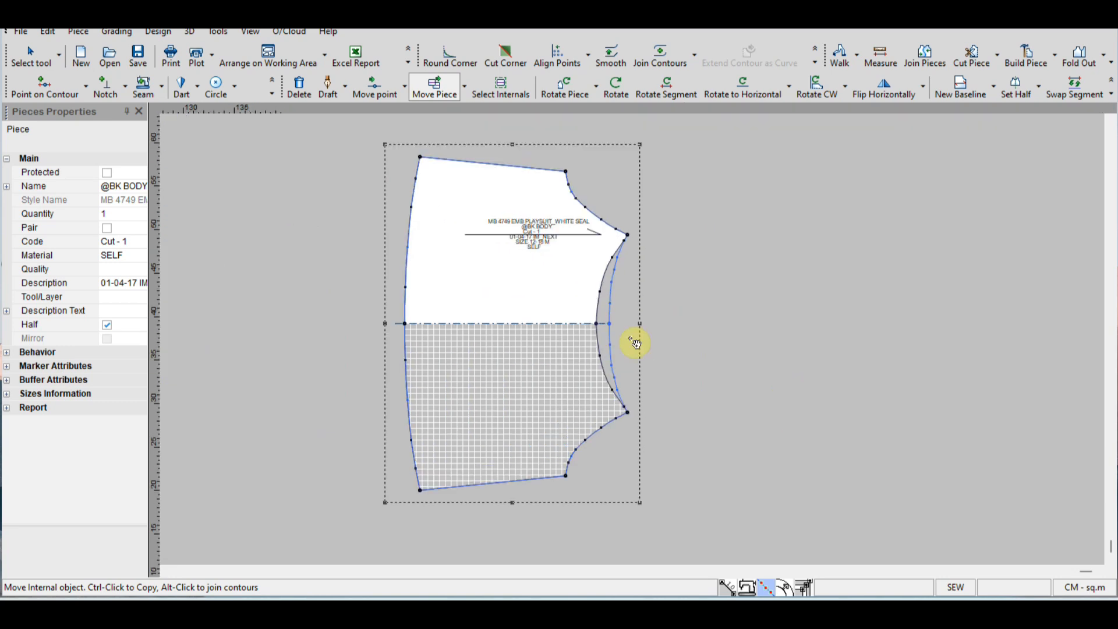
{"action": "scroll", "coordinate": [633, 330], "scroll_direction": "down", "scroll_amount": 3}
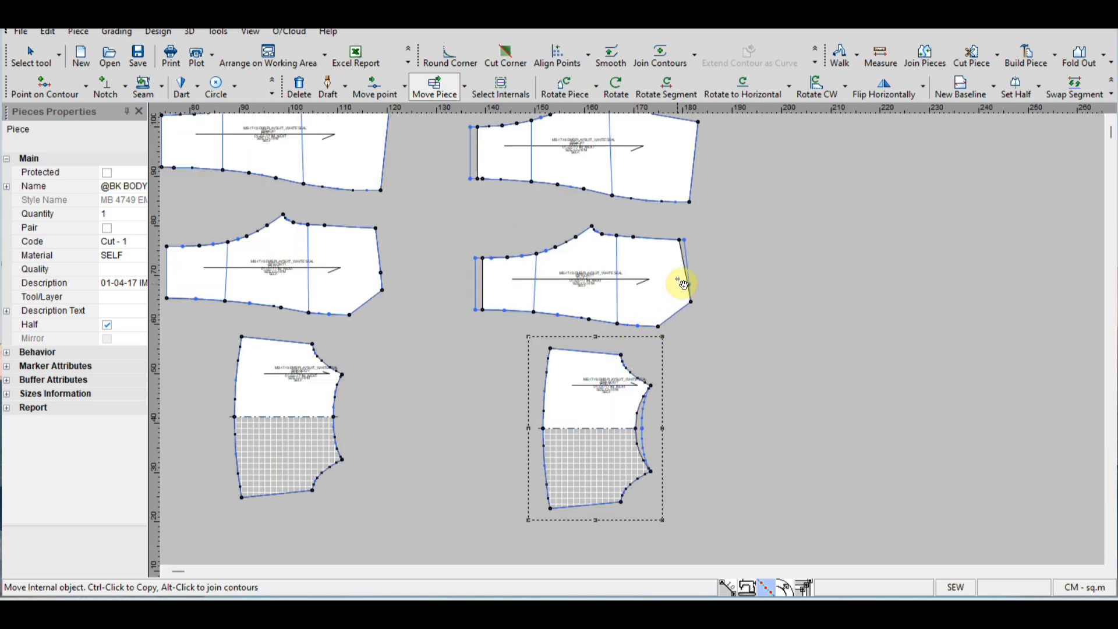
{"action": "scroll", "coordinate": [638, 345], "scroll_direction": "up", "scroll_amount": 3}
{"action": "scroll", "coordinate": [638, 345], "scroll_direction": "down", "scroll_amount": 2}
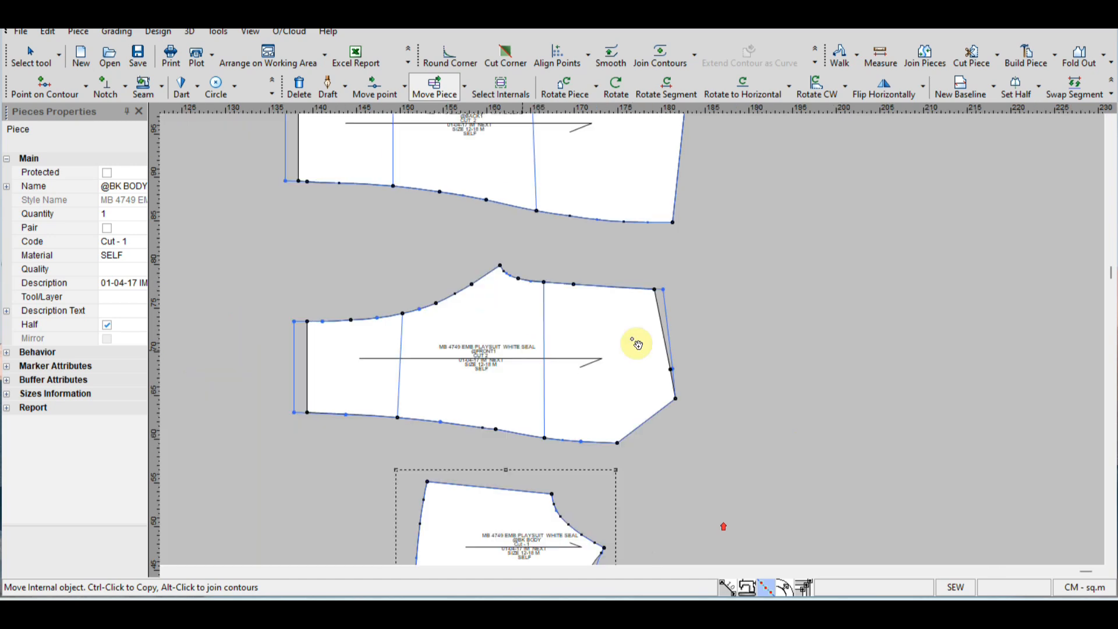
{"action": "scroll", "coordinate": [701, 404], "scroll_direction": "up", "scroll_amount": 2}
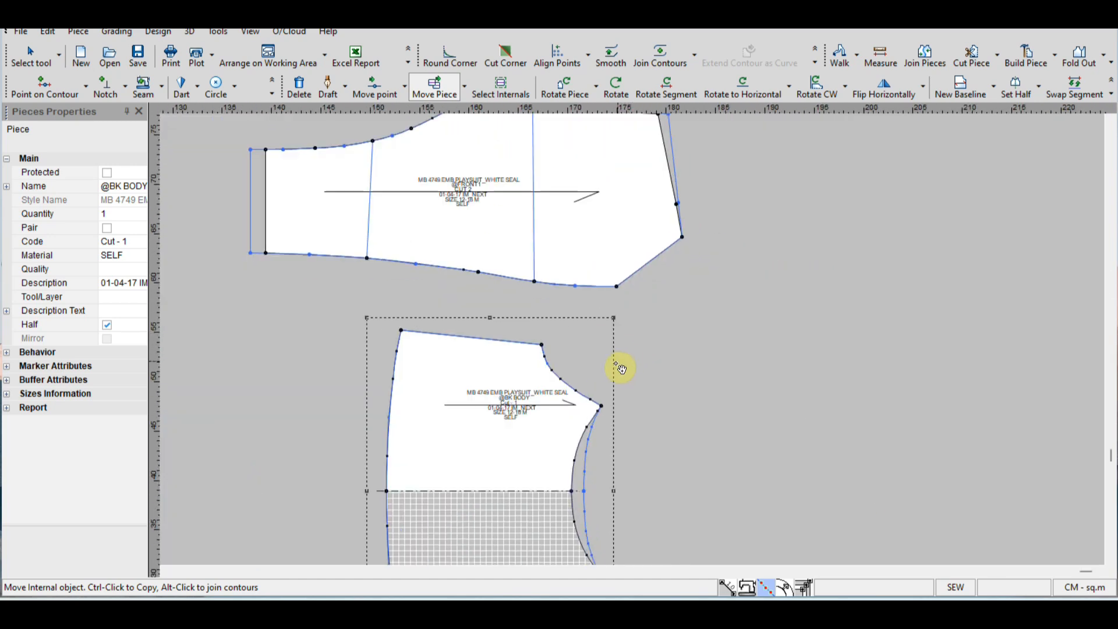
{"action": "scroll", "coordinate": [618, 369], "scroll_direction": "down", "scroll_amount": 3}
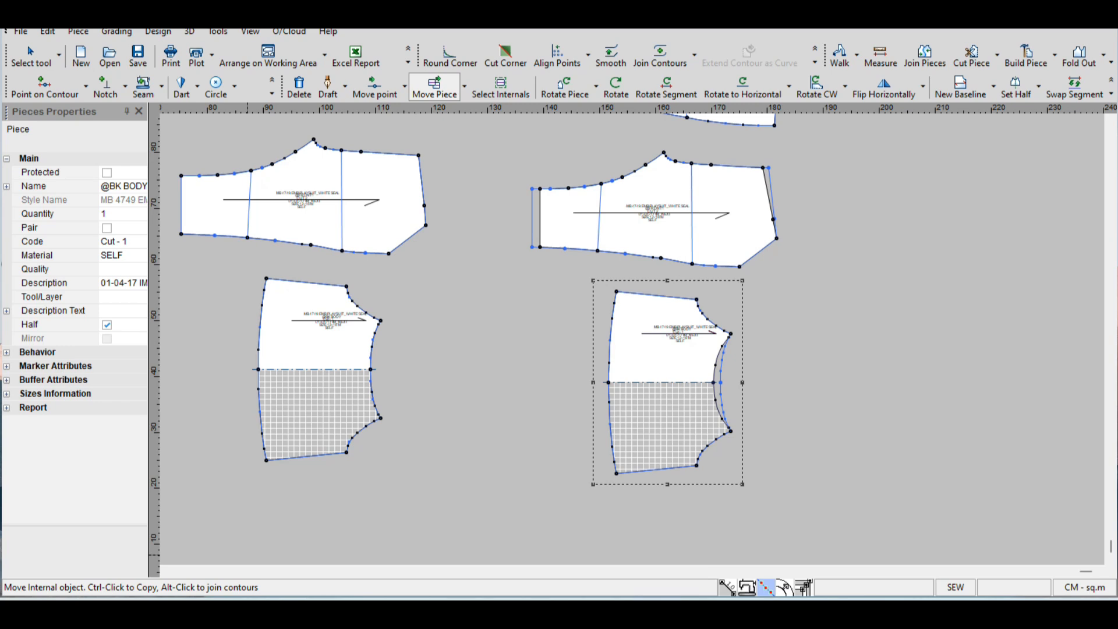
{"action": "scroll", "coordinate": [638, 344], "scroll_direction": "up", "scroll_amount": 3}
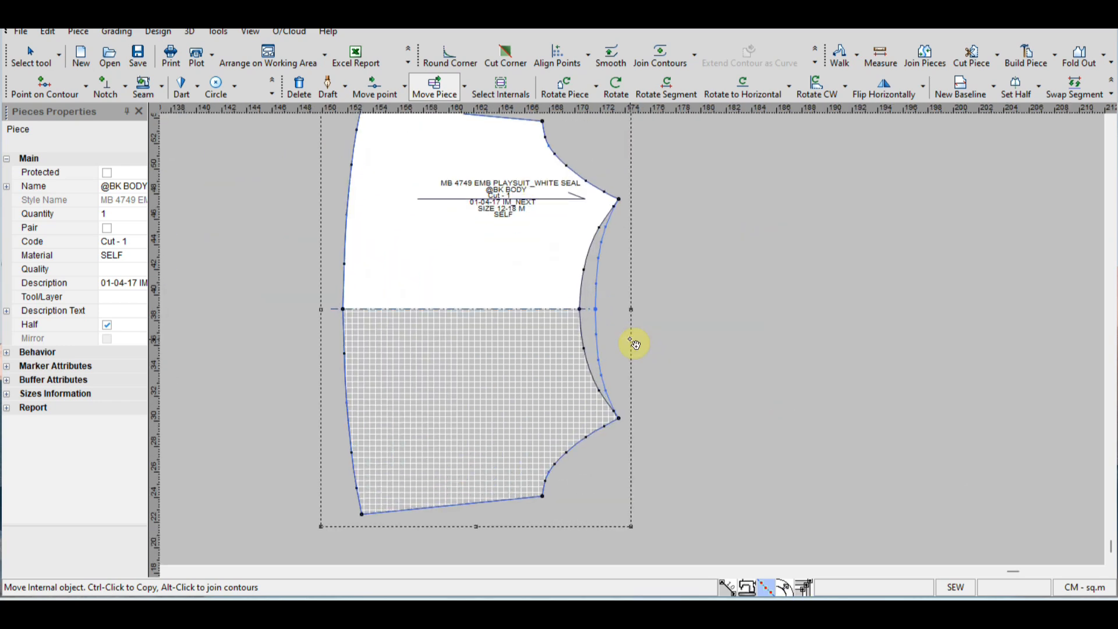
{"action": "key", "text": "s"}
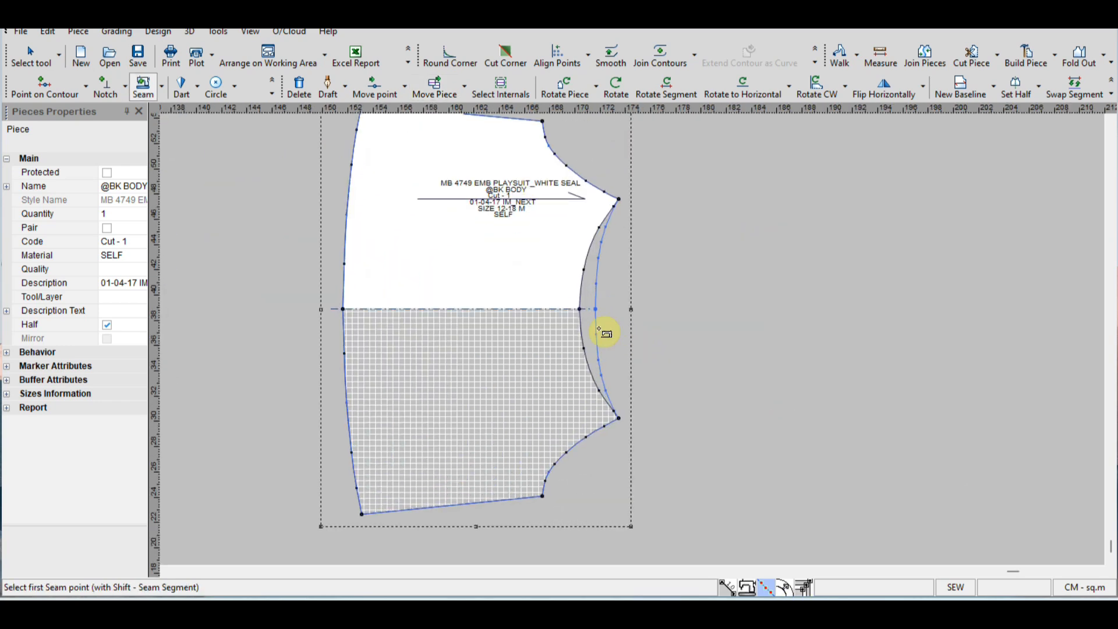
{"action": "key", "text": "m"}
{"action": "scroll", "coordinate": [606, 326], "scroll_direction": "up", "scroll_amount": 1}
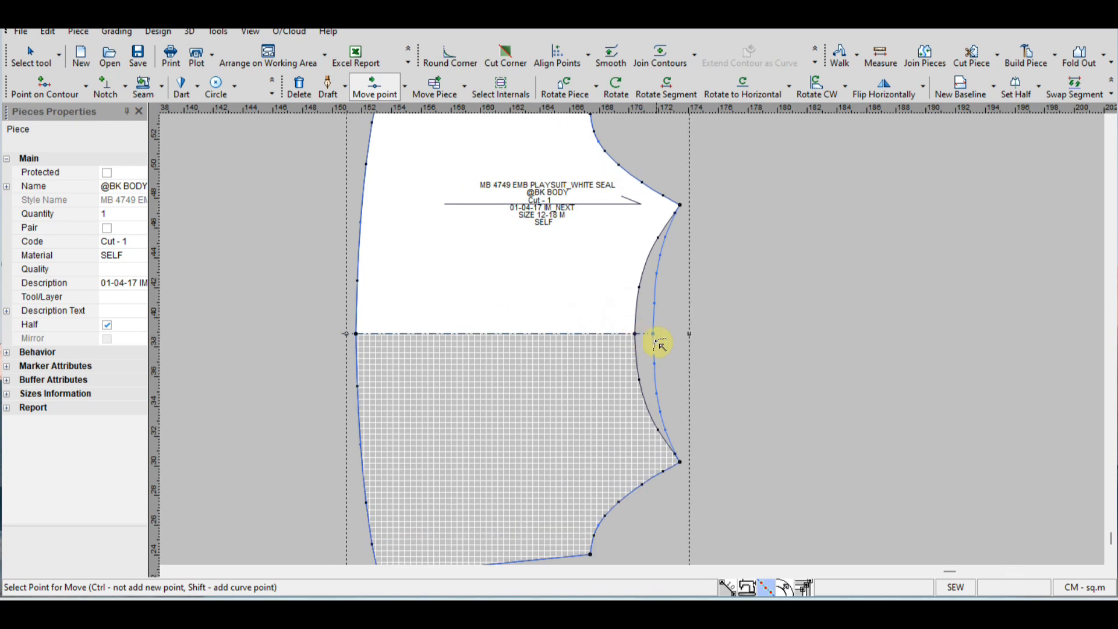
{"action": "key", "text": "d"}
{"action": "left_click", "coordinate": [778, 186]}
{"action": "scroll", "coordinate": [792, 426], "scroll_direction": "down", "scroll_amount": 3}
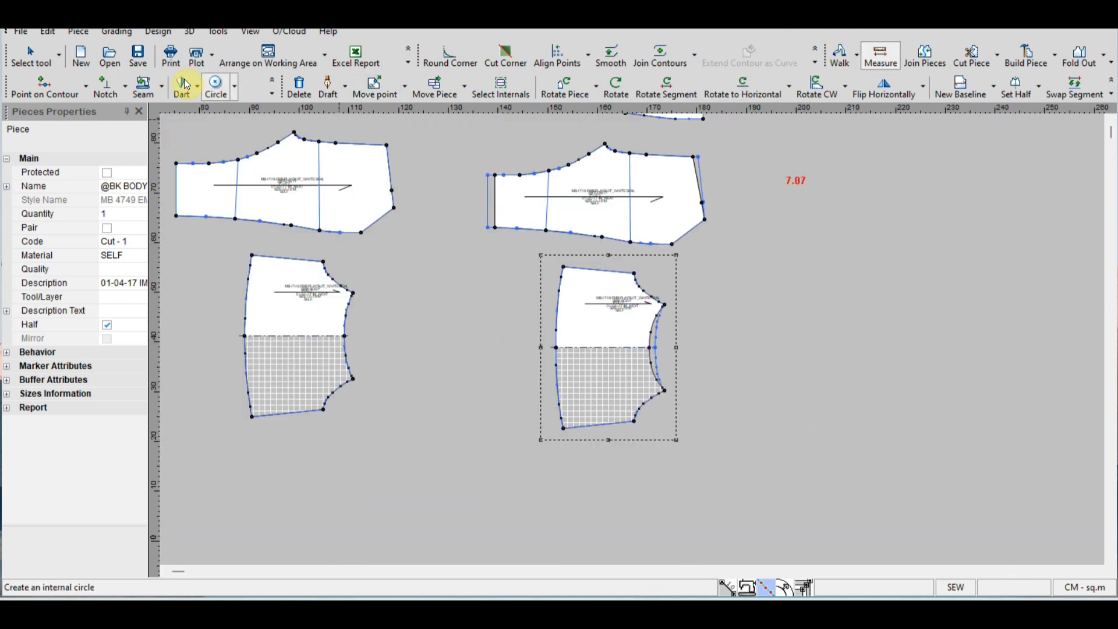
{"action": "scroll", "coordinate": [616, 339], "scroll_direction": "up", "scroll_amount": 1}
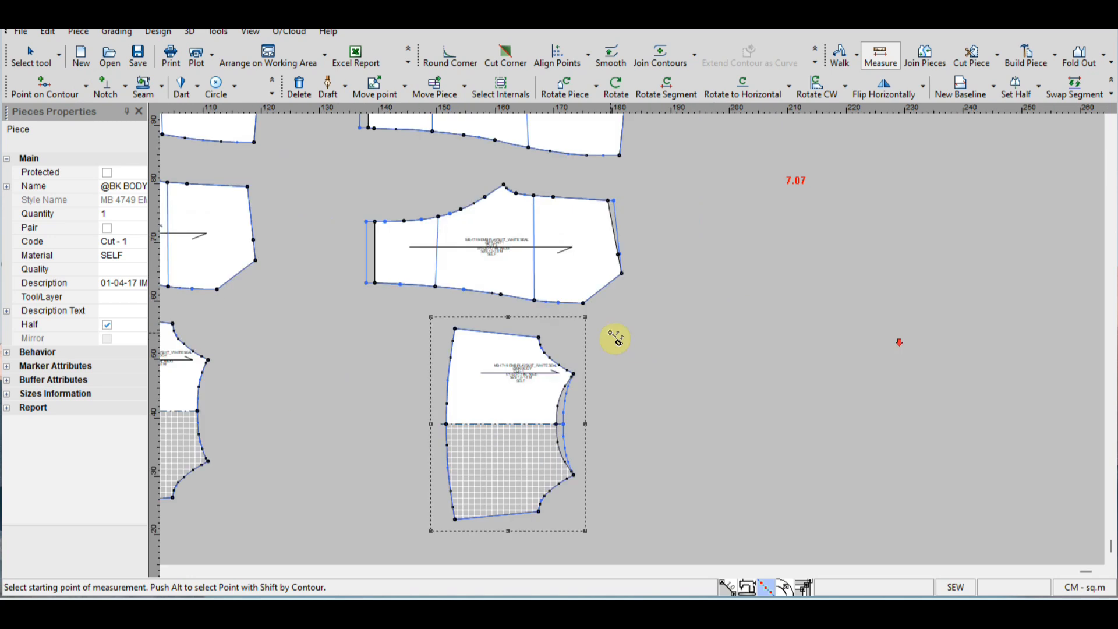
{"action": "scroll", "coordinate": [615, 339], "scroll_direction": "down", "scroll_amount": 1}
{"action": "left_click", "coordinate": [26, 61]}
{"action": "scroll", "coordinate": [631, 361], "scroll_direction": "up", "scroll_amount": 1}
{"action": "scroll", "coordinate": [616, 270], "scroll_direction": "up", "scroll_amount": 1}
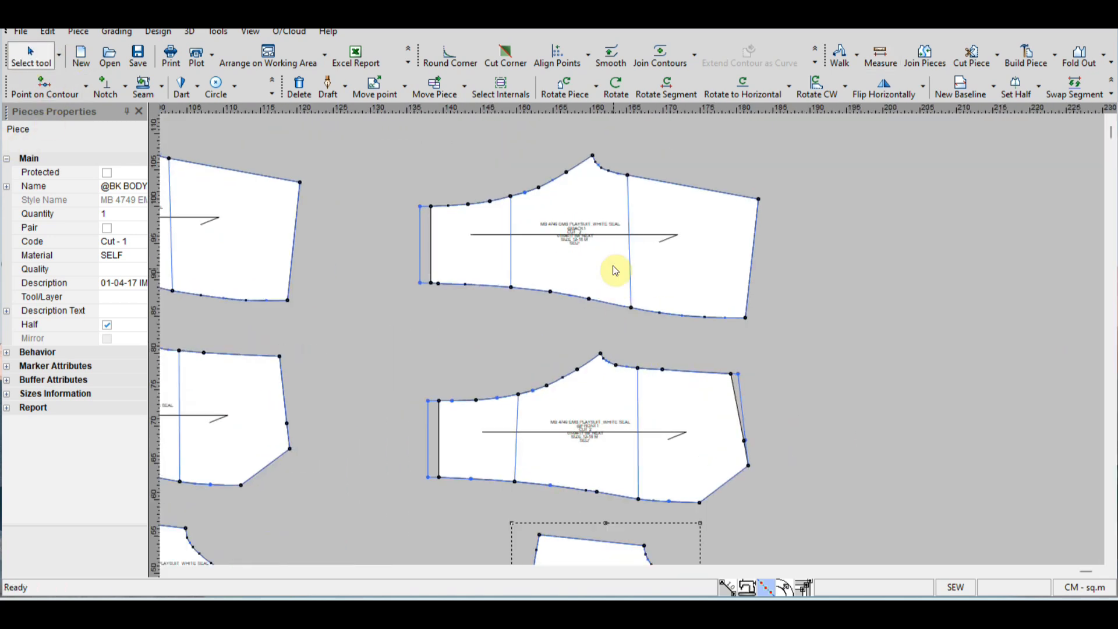
{"action": "scroll", "coordinate": [673, 281], "scroll_direction": "down", "scroll_amount": 1}
{"action": "scroll", "coordinate": [809, 289], "scroll_direction": "down", "scroll_amount": 1}
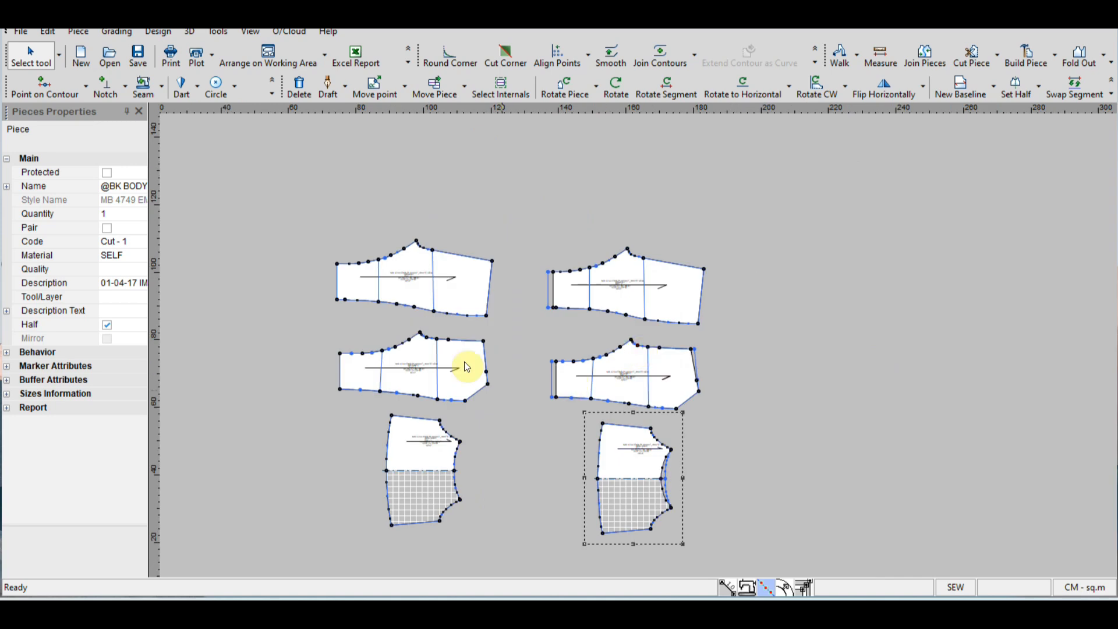
{"action": "left_click_drag", "start_coordinate": [263, 180], "coordinate": [545, 509]}
{"action": "left_click_drag", "start_coordinate": [525, 560], "coordinate": [522, 560]}
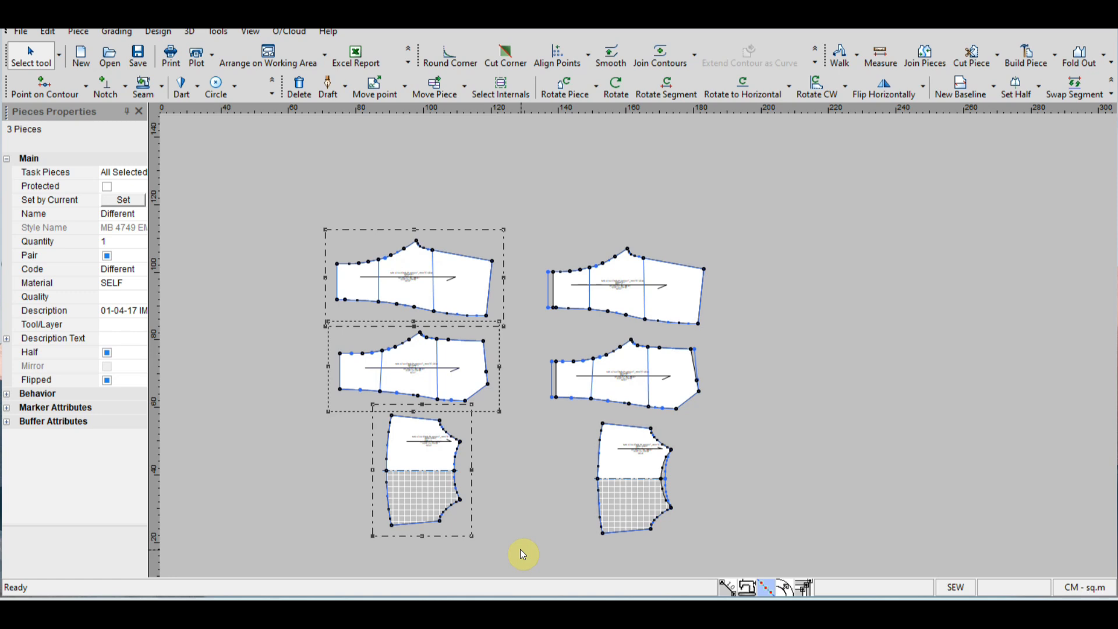
{"action": "key", "text": "Delete"}
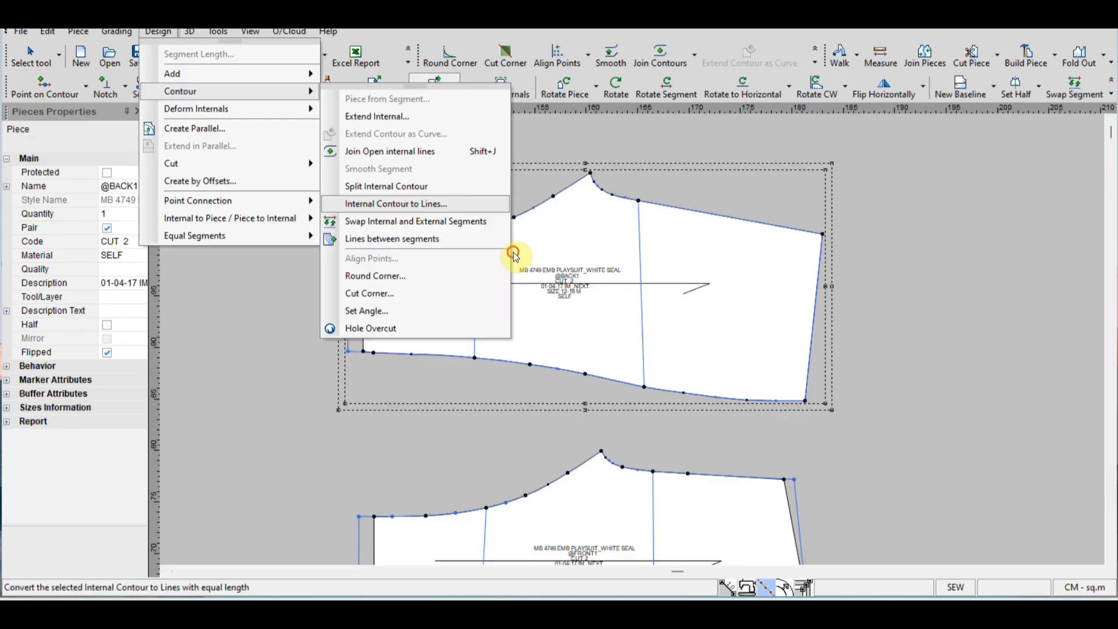
{"action": "left_click", "coordinate": [501, 202]}
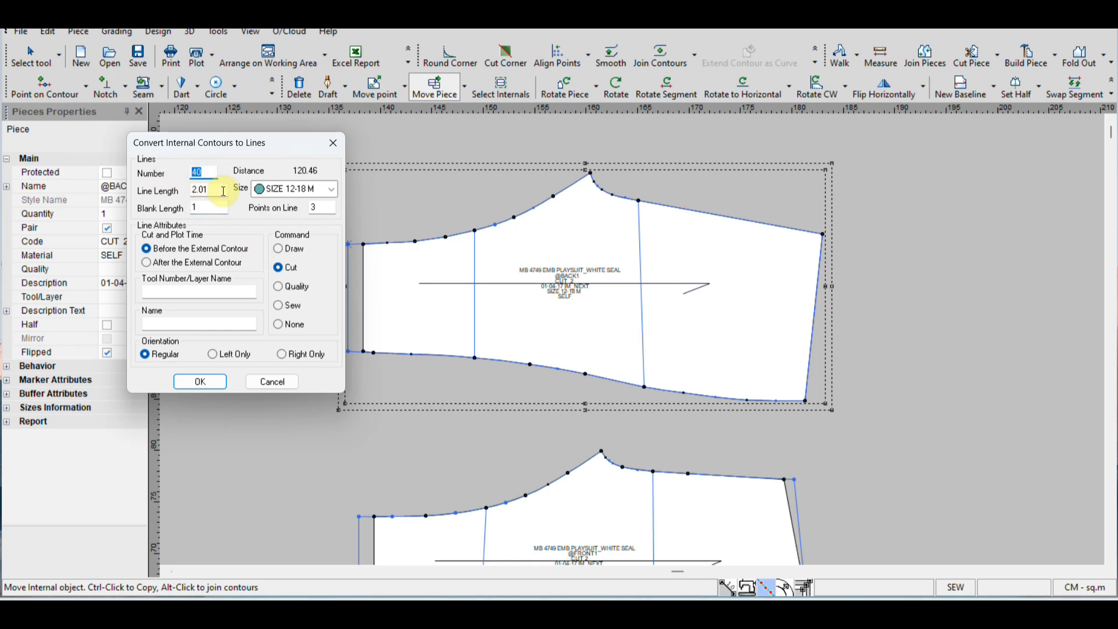
{"action": "key", "text": "Tab"}
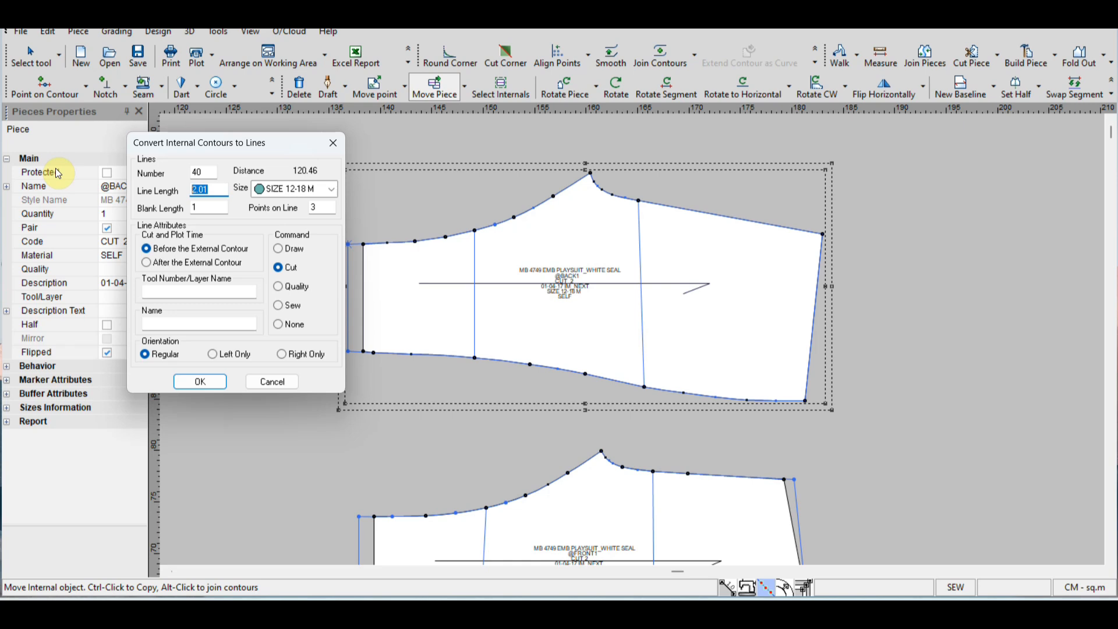
{"action": "type", "text": "1"}
{"action": "double_click", "coordinate": [198, 172]}
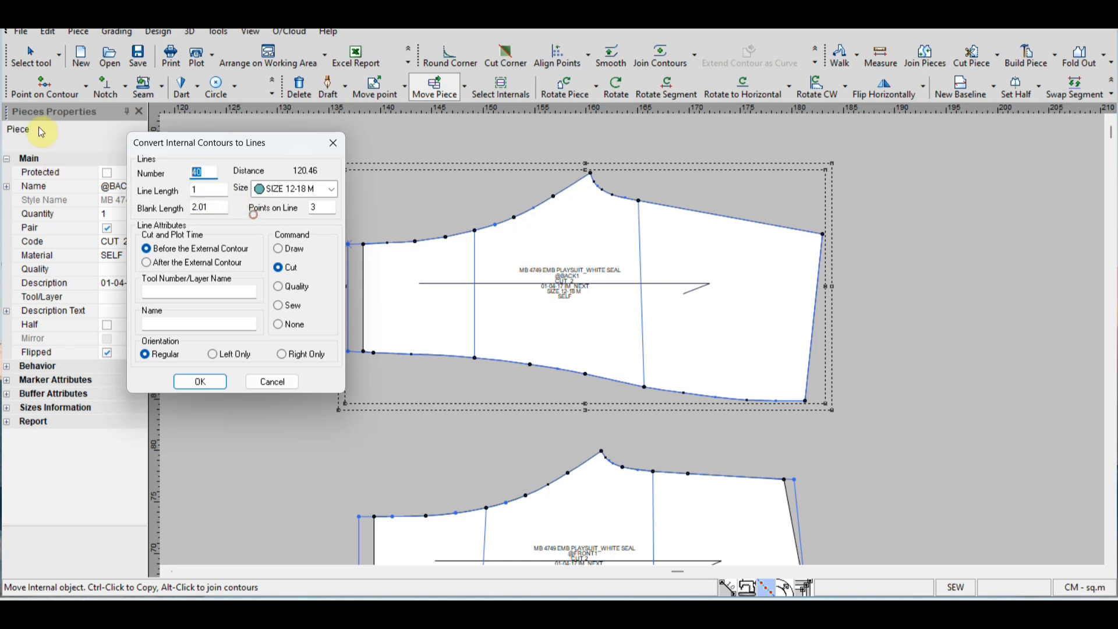
{"action": "type", "text": "6"}
{"action": "key", "text": "BackSpace"}
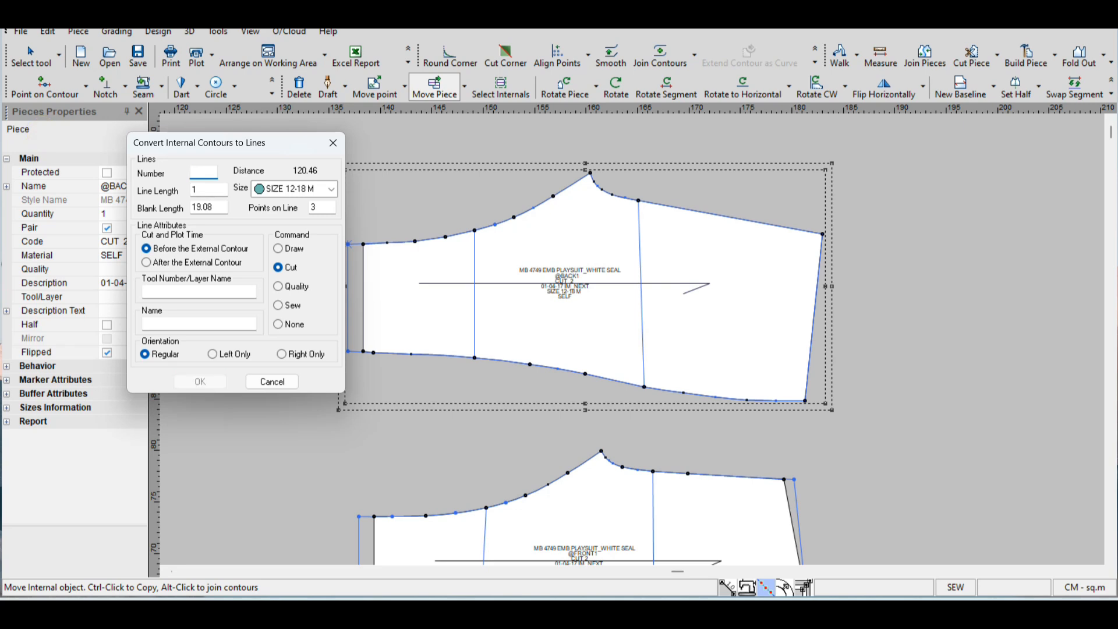
{"action": "type", "text": "80"}
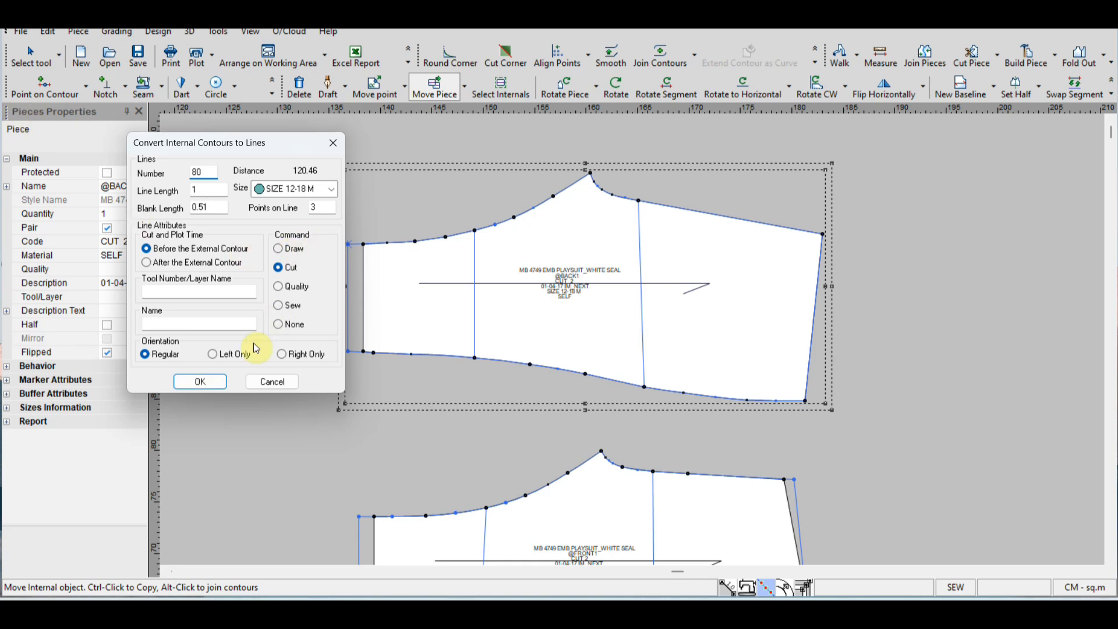
{"action": "left_click", "coordinate": [200, 381]}
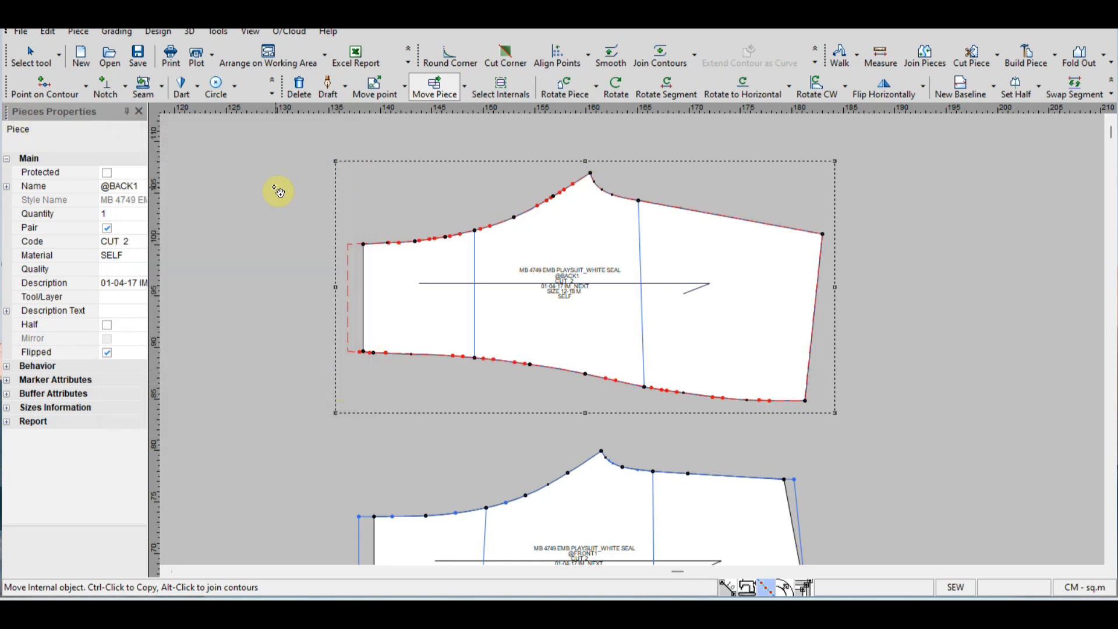
{"action": "scroll", "coordinate": [619, 344], "scroll_direction": "up", "scroll_amount": 2}
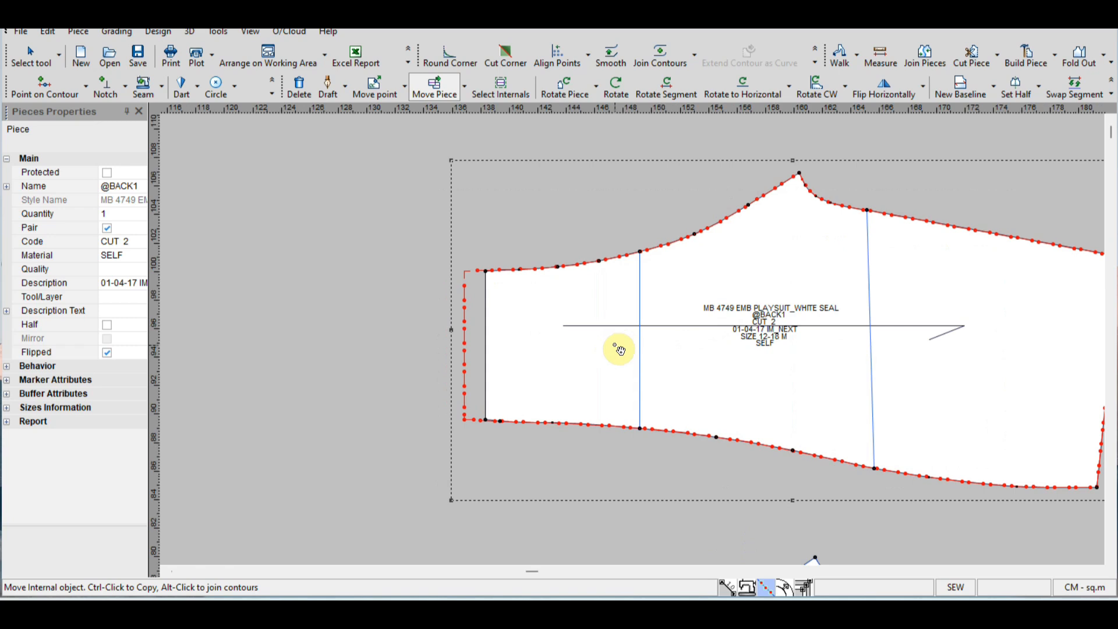
{"action": "scroll", "coordinate": [619, 350], "scroll_direction": "down", "scroll_amount": 2}
{"action": "scroll", "coordinate": [569, 344], "scroll_direction": "up", "scroll_amount": 3}
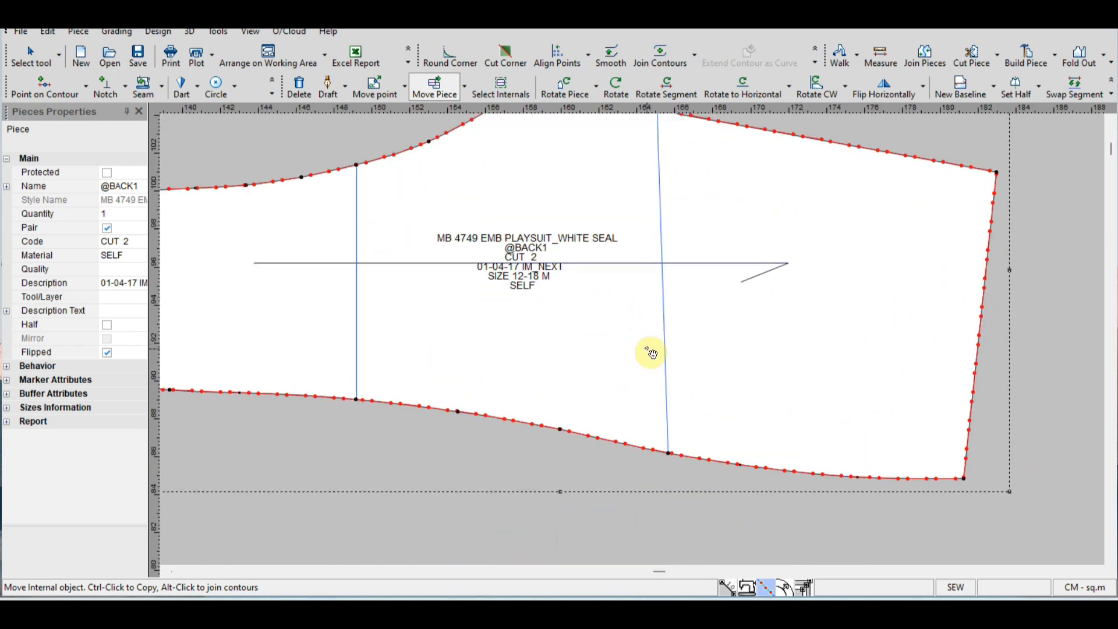
{"action": "scroll", "coordinate": [623, 354], "scroll_direction": "down", "scroll_amount": 2}
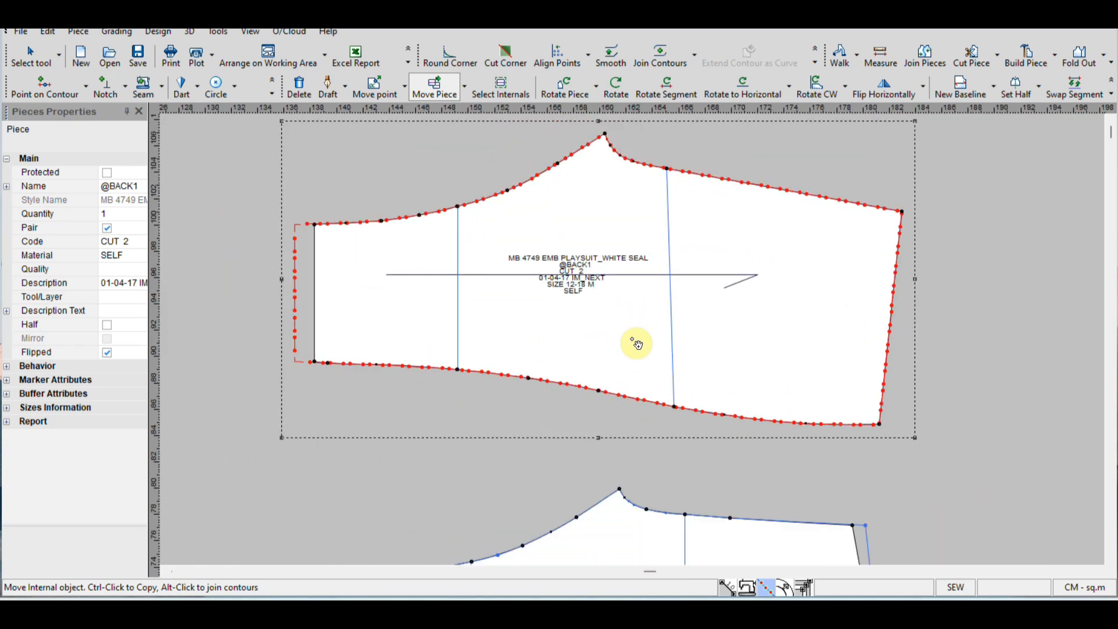
{"action": "scroll", "coordinate": [637, 345], "scroll_direction": "down", "scroll_amount": 3}
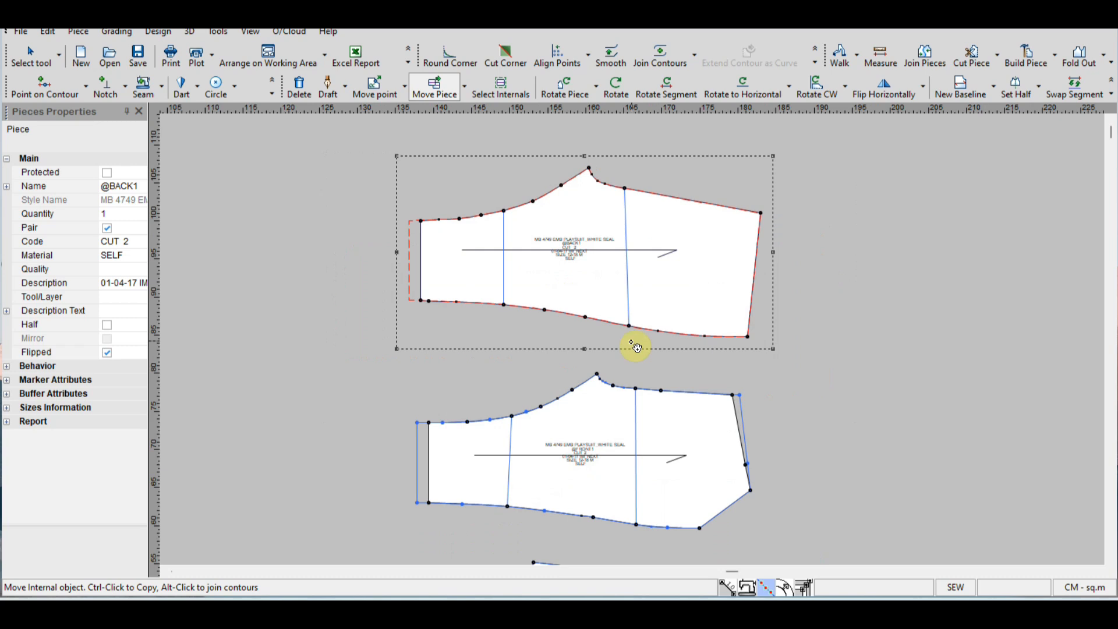
{"action": "scroll", "coordinate": [666, 428], "scroll_direction": "down", "scroll_amount": 1}
{"action": "scroll", "coordinate": [592, 330], "scroll_direction": "up", "scroll_amount": 1}
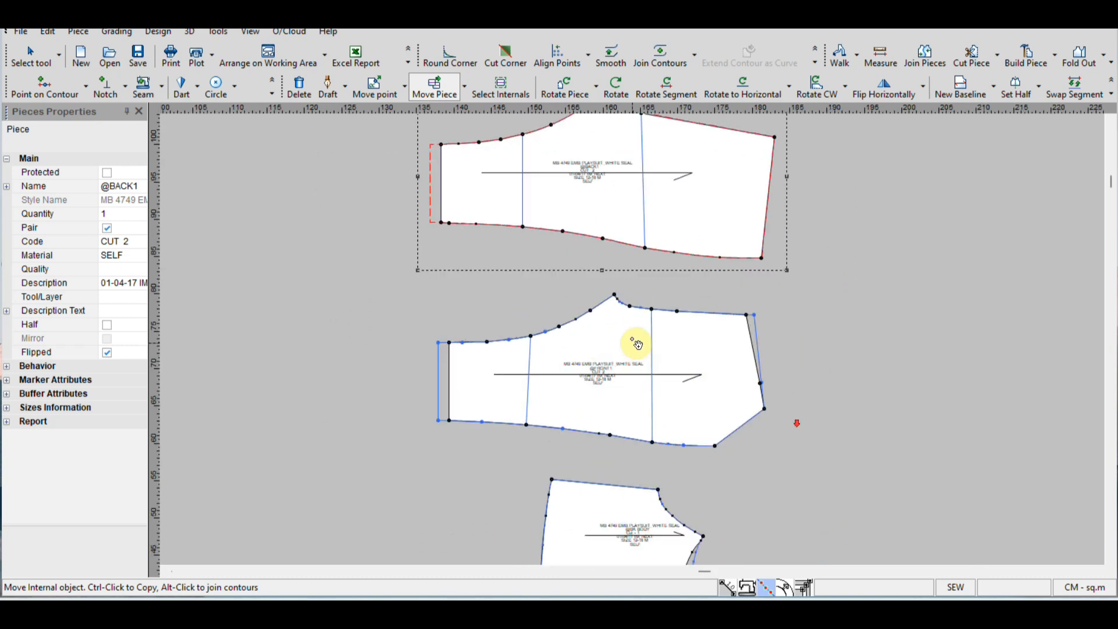
{"action": "scroll", "coordinate": [636, 343], "scroll_direction": "up", "scroll_amount": 1}
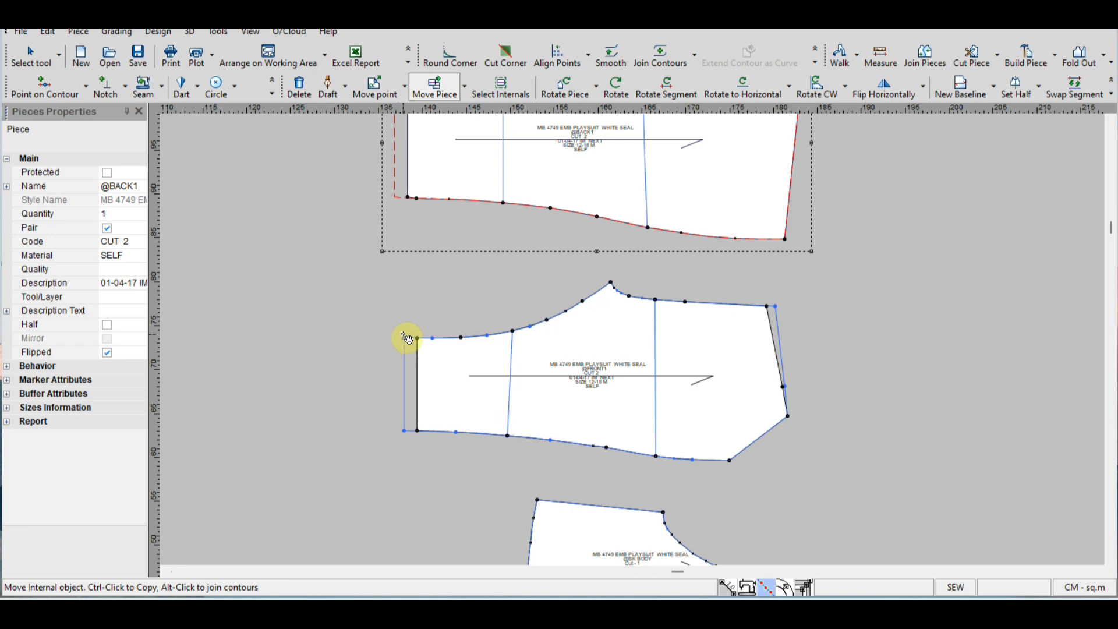
{"action": "left_click", "coordinate": [467, 378]}
{"action": "left_click_drag", "start_coordinate": [467, 379], "coordinate": [429, 363]}
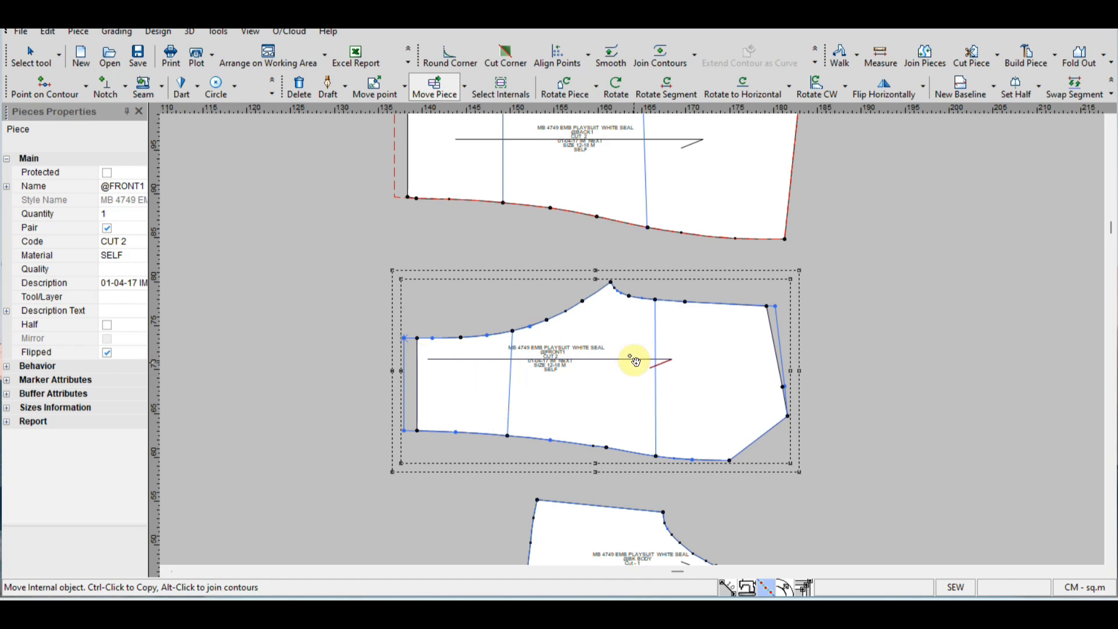
{"action": "key", "text": "ctrl+z"}
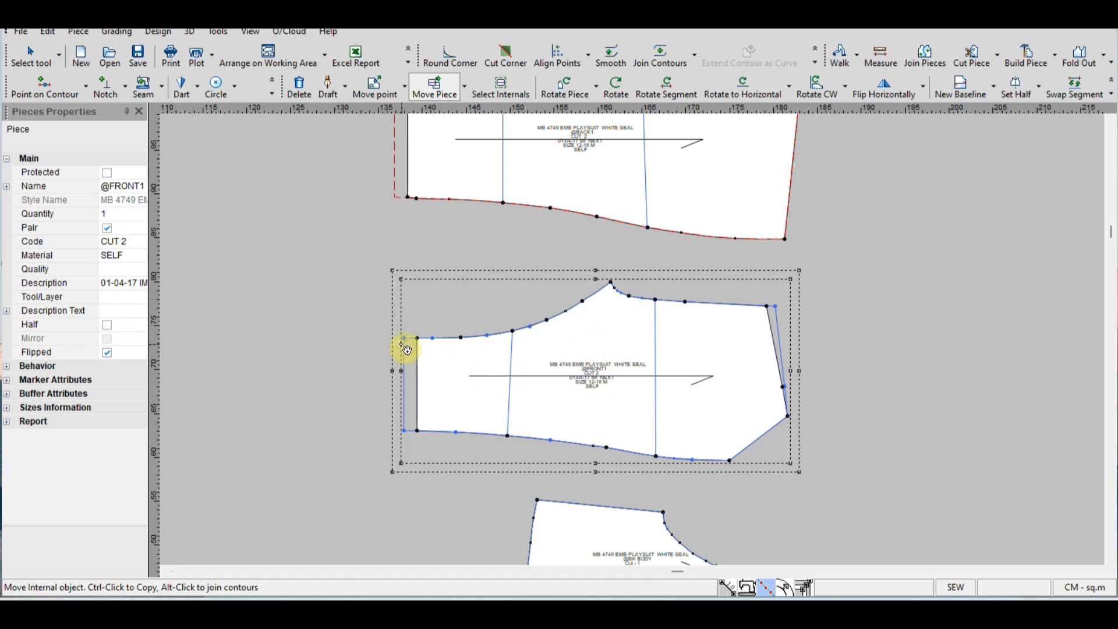
{"action": "left_click", "coordinate": [157, 32]}
{"action": "mouse_move", "coordinate": [192, 92]}
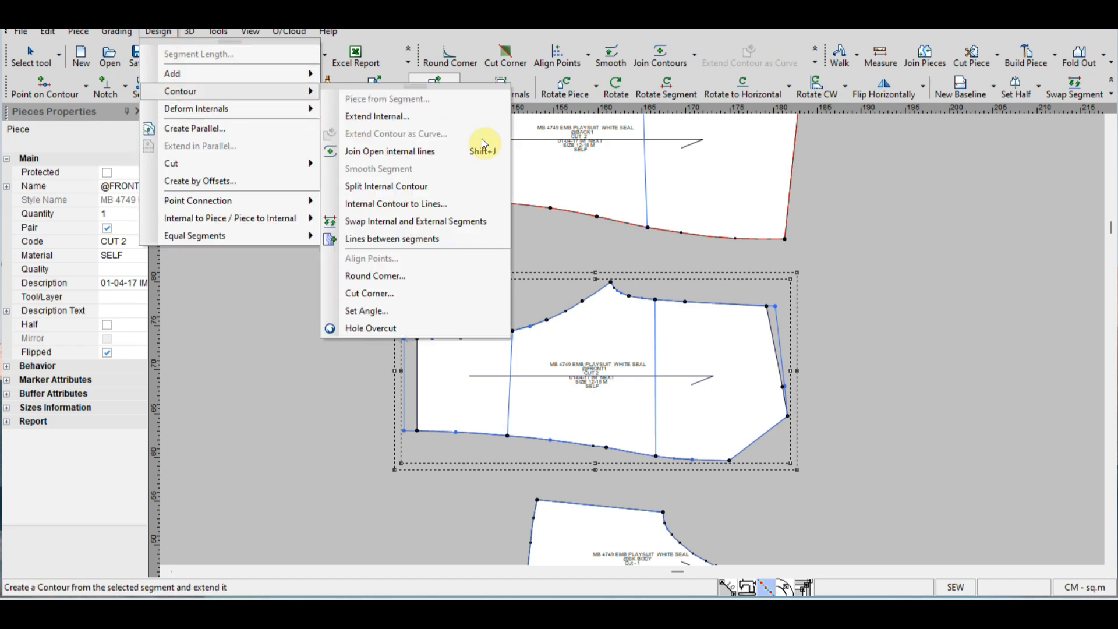
{"action": "left_click", "coordinate": [408, 203]}
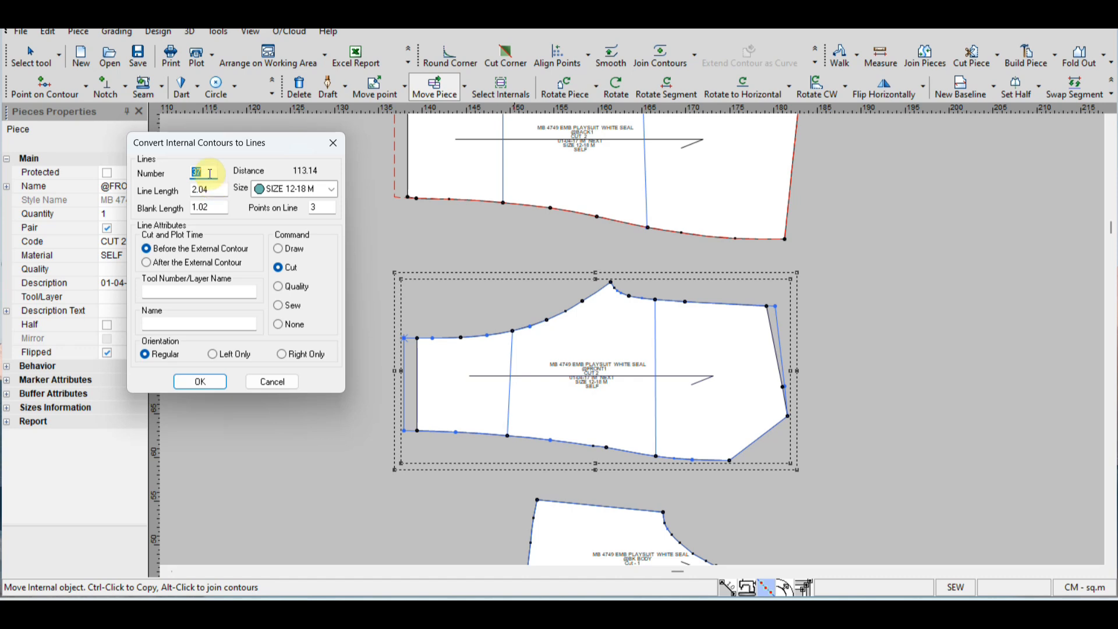
{"action": "type", "text": "6"}
{"action": "double_click", "coordinate": [210, 188]}
{"action": "type", "text": "1"}
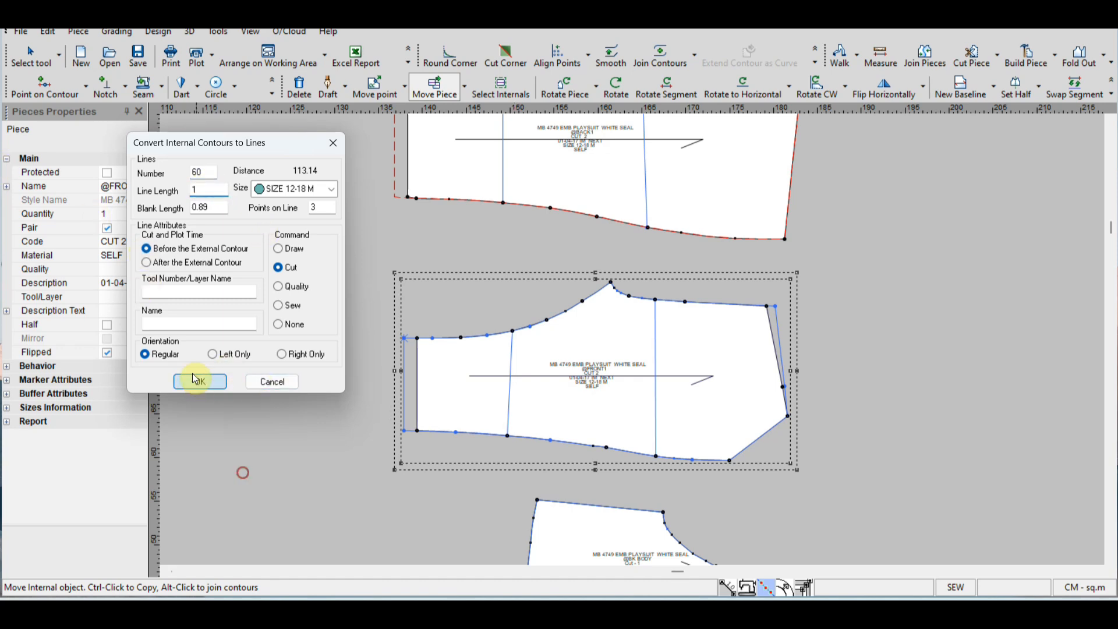
{"action": "left_click", "coordinate": [196, 379]}
{"action": "scroll", "coordinate": [767, 424], "scroll_direction": "down", "scroll_amount": 2}
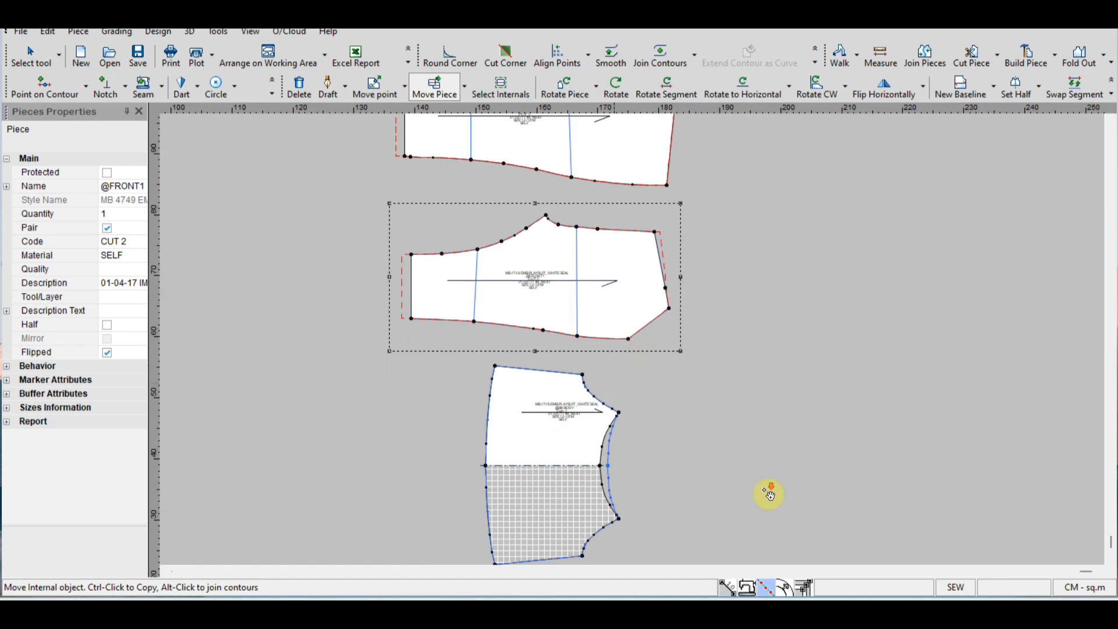
{"action": "scroll", "coordinate": [637, 342], "scroll_direction": "up", "scroll_amount": 2}
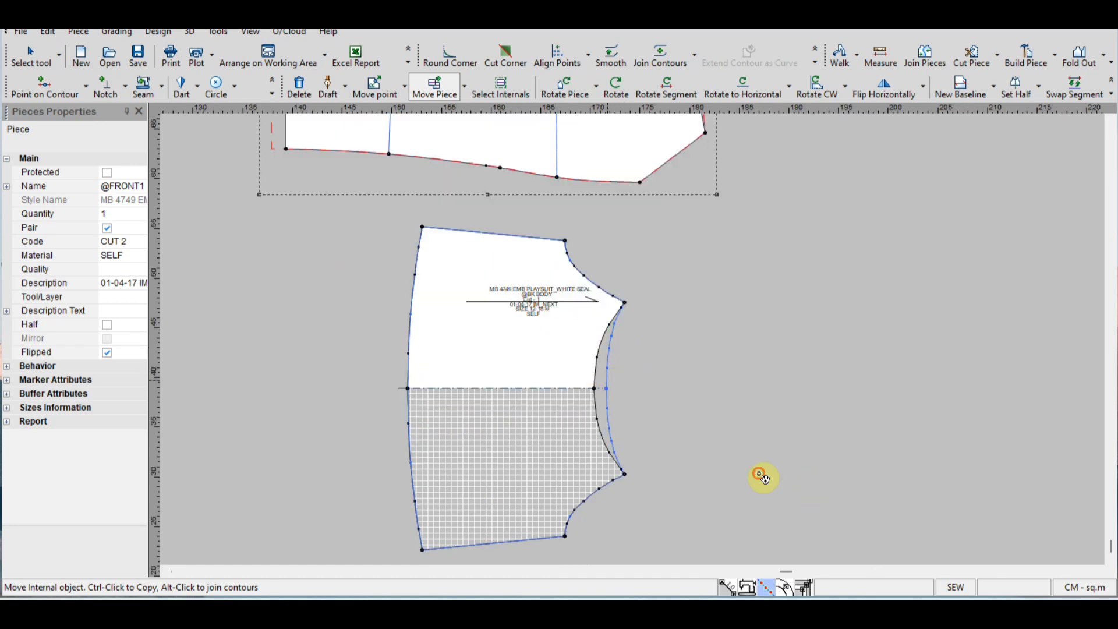
{"action": "left_click", "coordinate": [538, 275]}
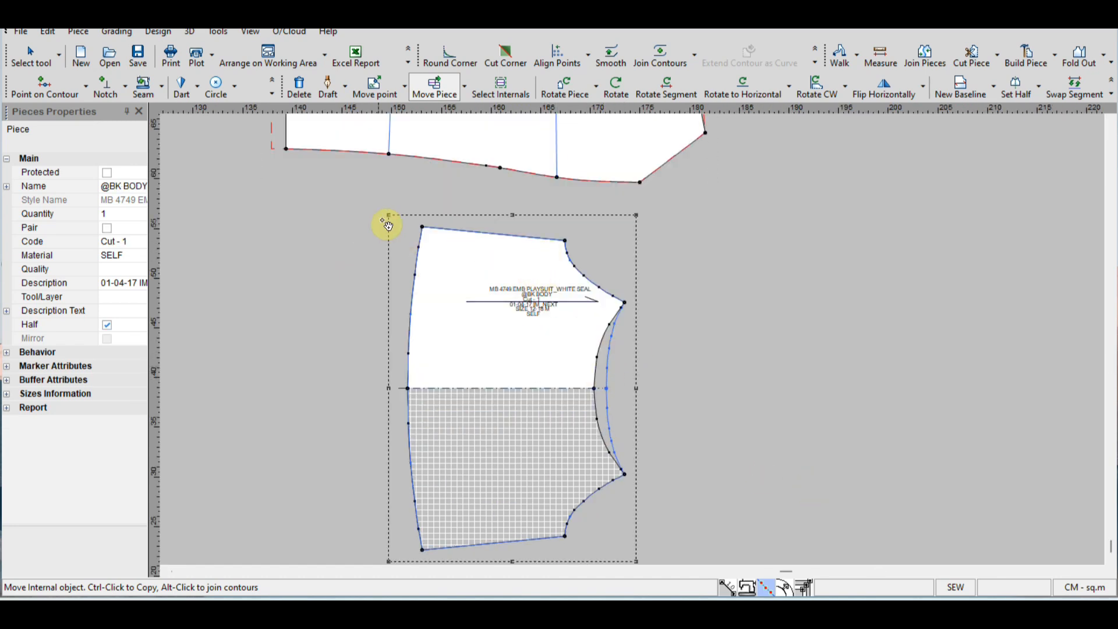
{"action": "left_click", "coordinate": [423, 228]}
{"action": "left_click", "coordinate": [531, 287]}
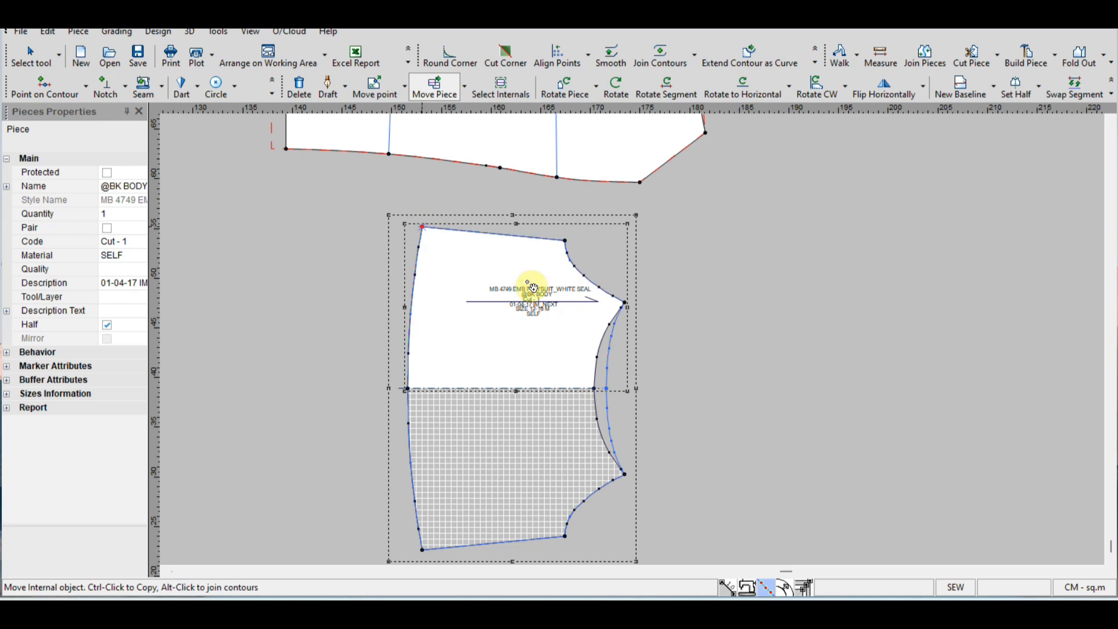
{"action": "left_click", "coordinate": [159, 32]}
{"action": "mouse_move", "coordinate": [291, 109]}
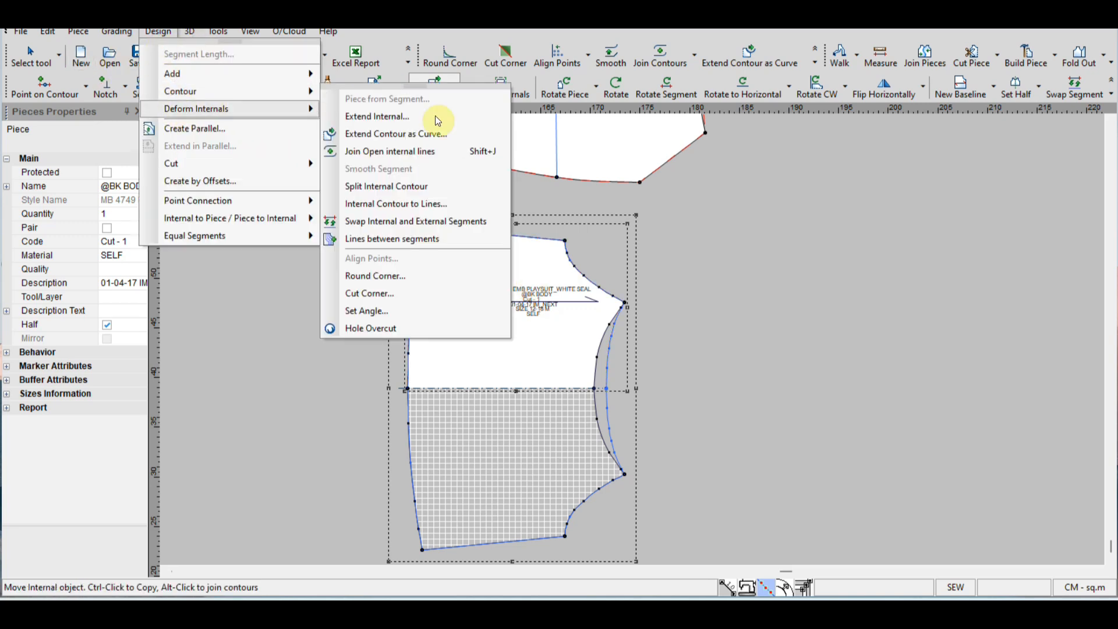
{"action": "left_click", "coordinate": [425, 204]}
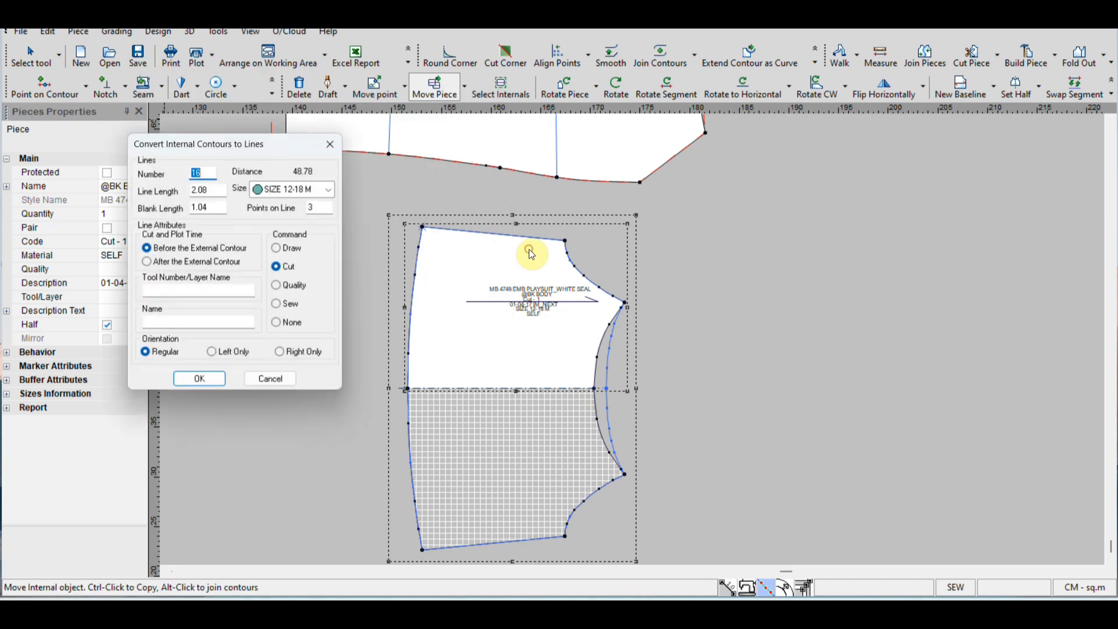
{"action": "key", "text": "Tab"}
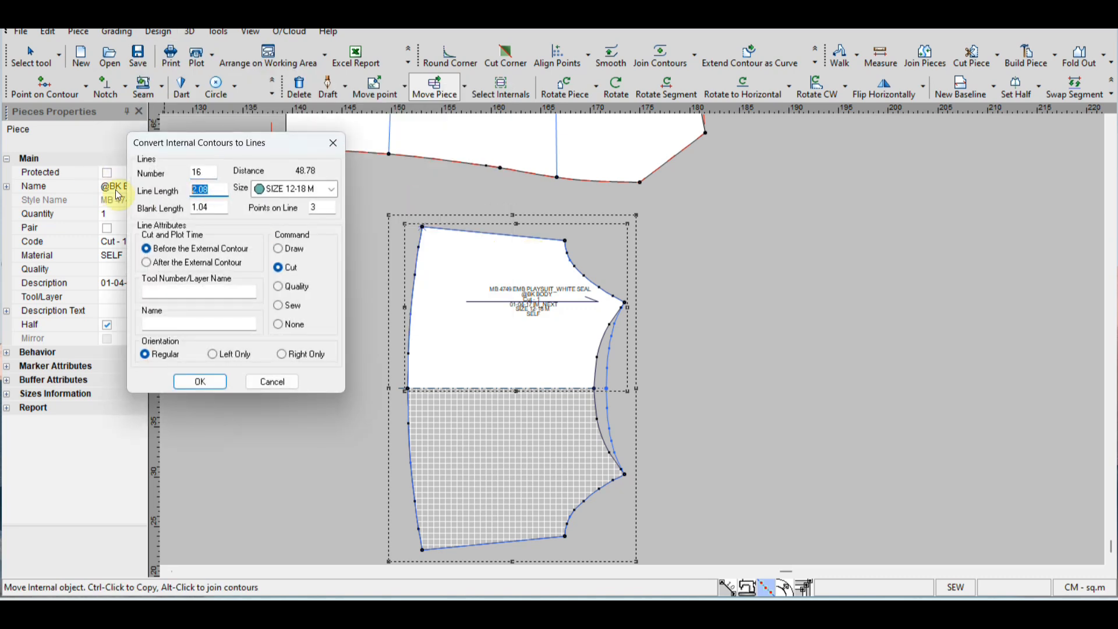
{"action": "type", "text": "1"}
{"action": "left_click", "coordinate": [196, 172]}
{"action": "left_click_drag", "start_coordinate": [183, 165], "coordinate": [132, 171]}
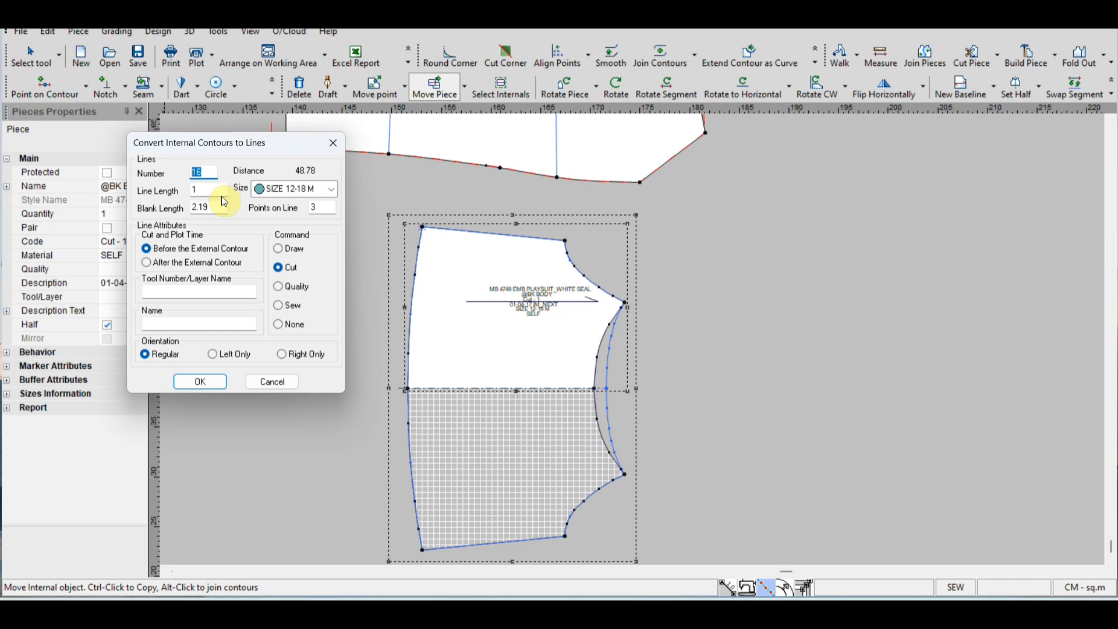
{"action": "type", "text": "32"}
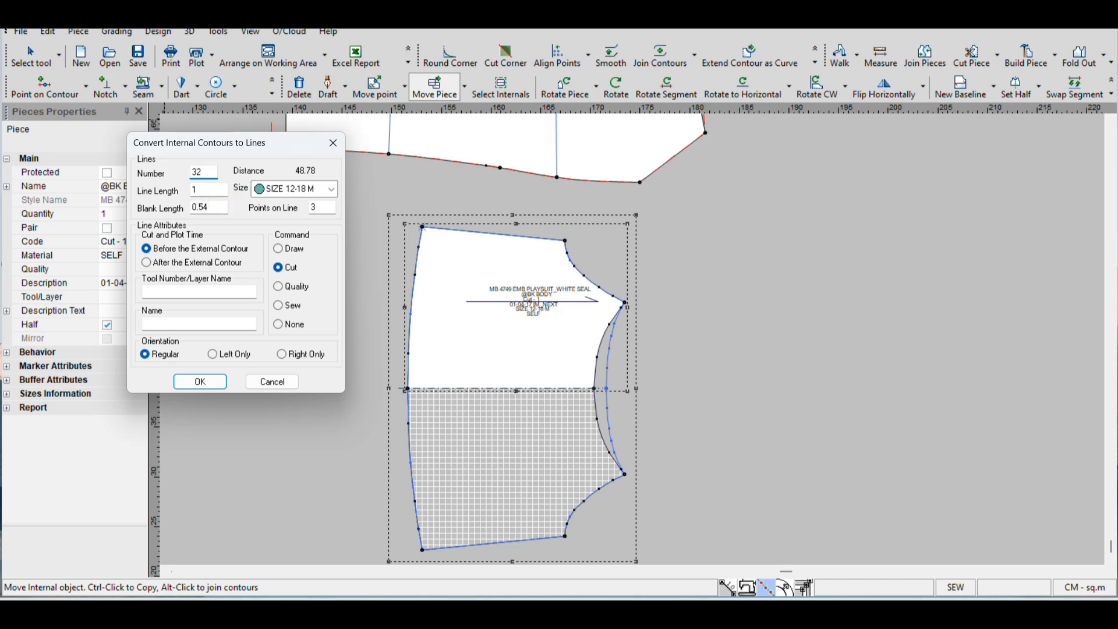
{"action": "left_click", "coordinate": [200, 381]}
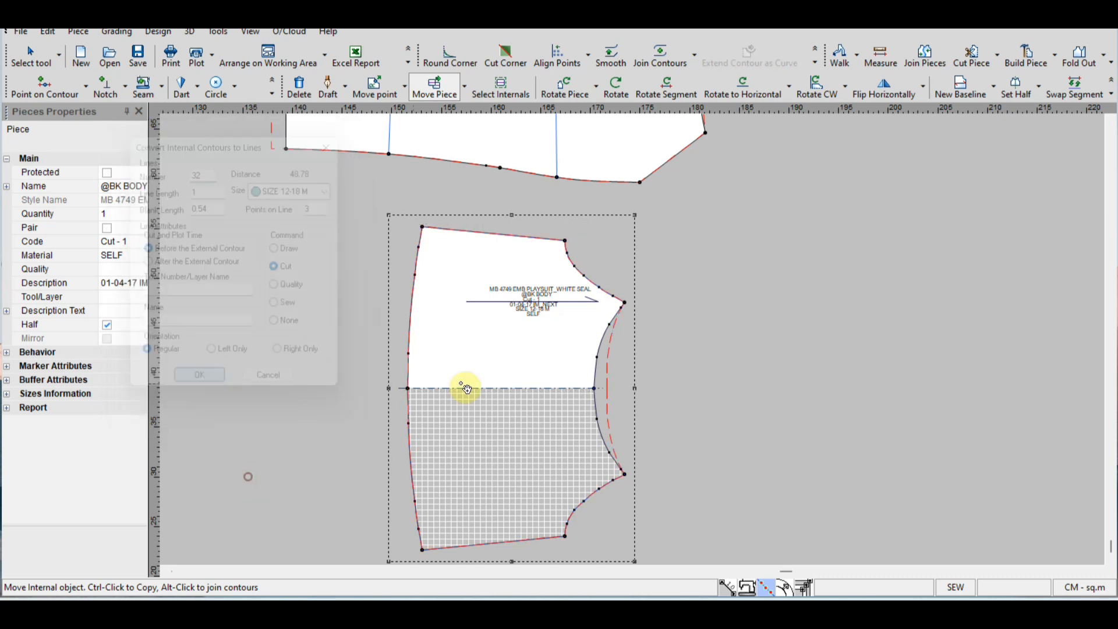
Print all three altered pieces with Fit to Page scaling on one page and Use Color Printing enabled
{"action": "scroll", "coordinate": [636, 342], "scroll_direction": "down", "scroll_amount": 4}
{"action": "scroll", "coordinate": [635, 341], "scroll_direction": "up", "scroll_amount": 3}
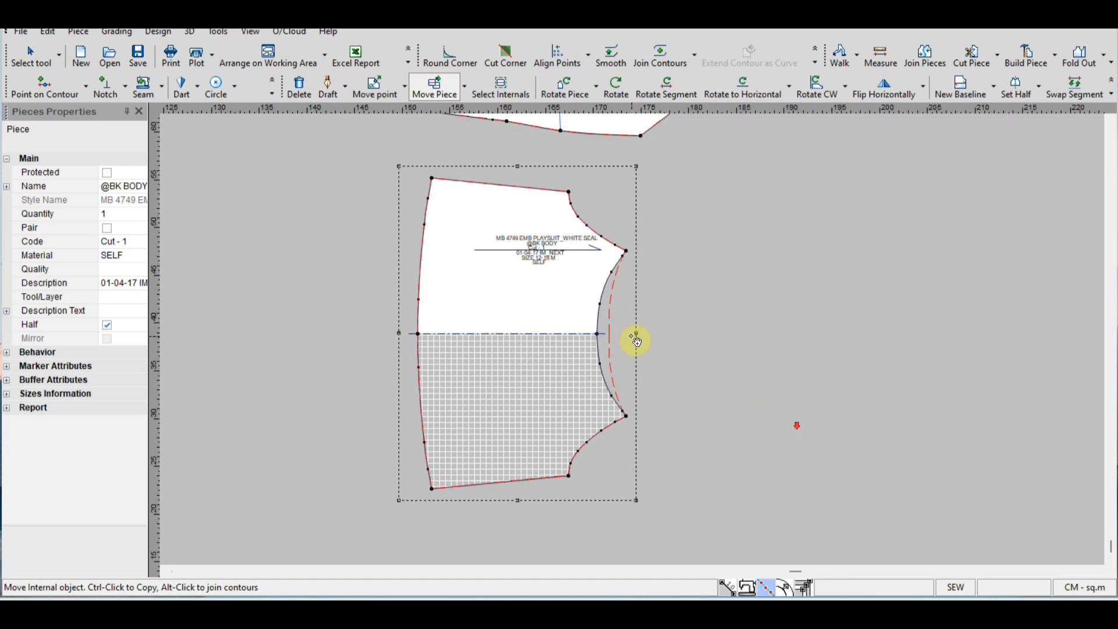
{"action": "scroll", "coordinate": [636, 342], "scroll_direction": "down", "scroll_amount": 3}
{"action": "scroll", "coordinate": [642, 344], "scroll_direction": "up", "scroll_amount": 1}
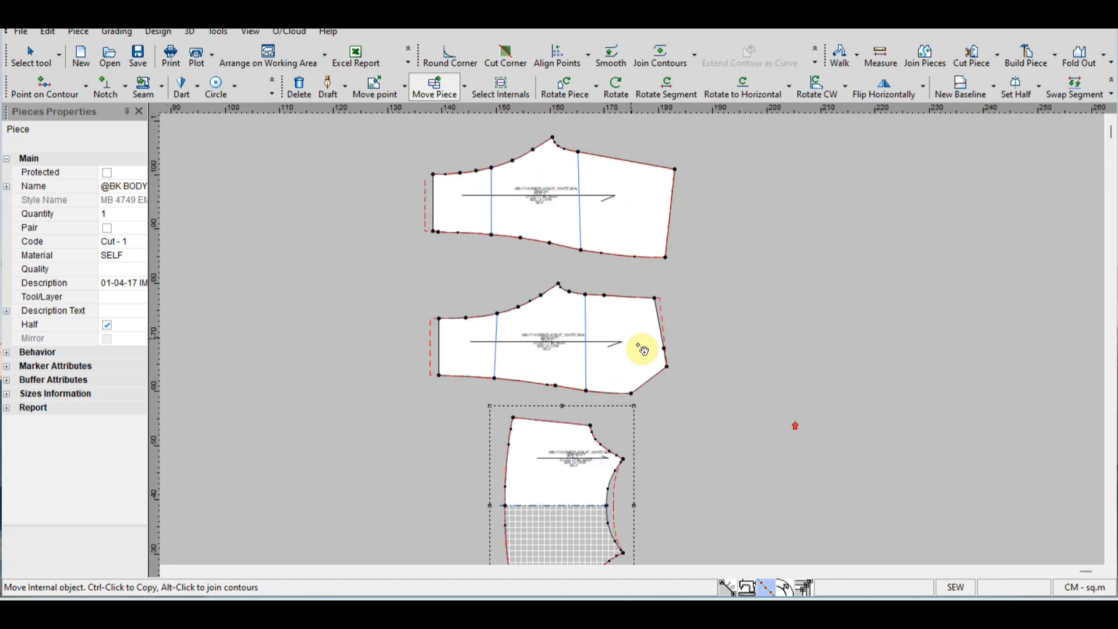
{"action": "scroll", "coordinate": [643, 350], "scroll_direction": "down", "scroll_amount": 1}
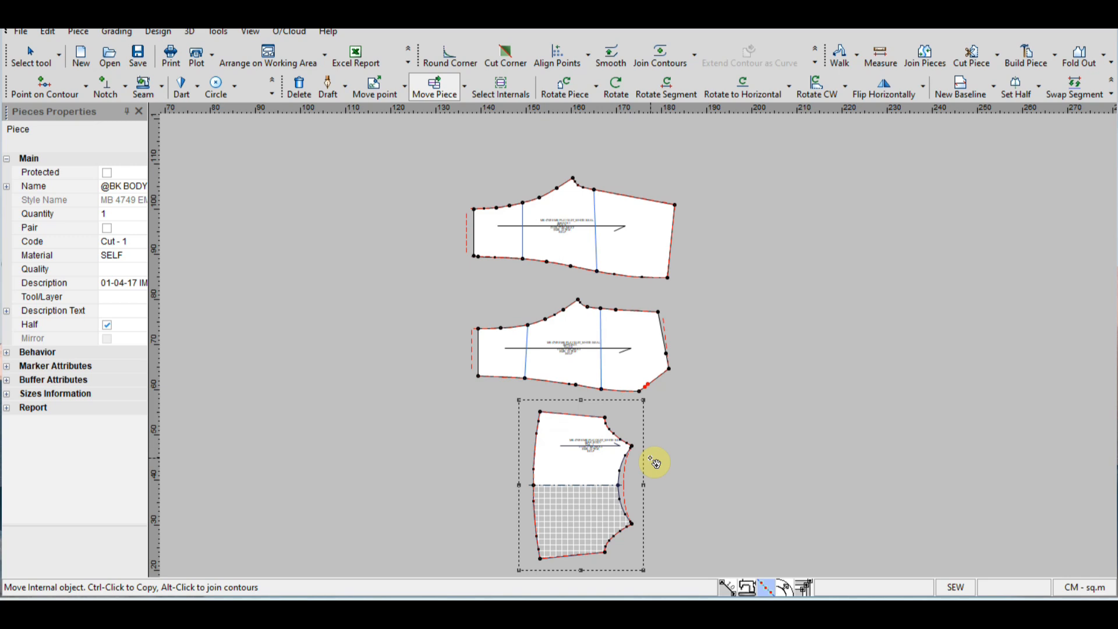
{"action": "key", "text": "ctrl+p"}
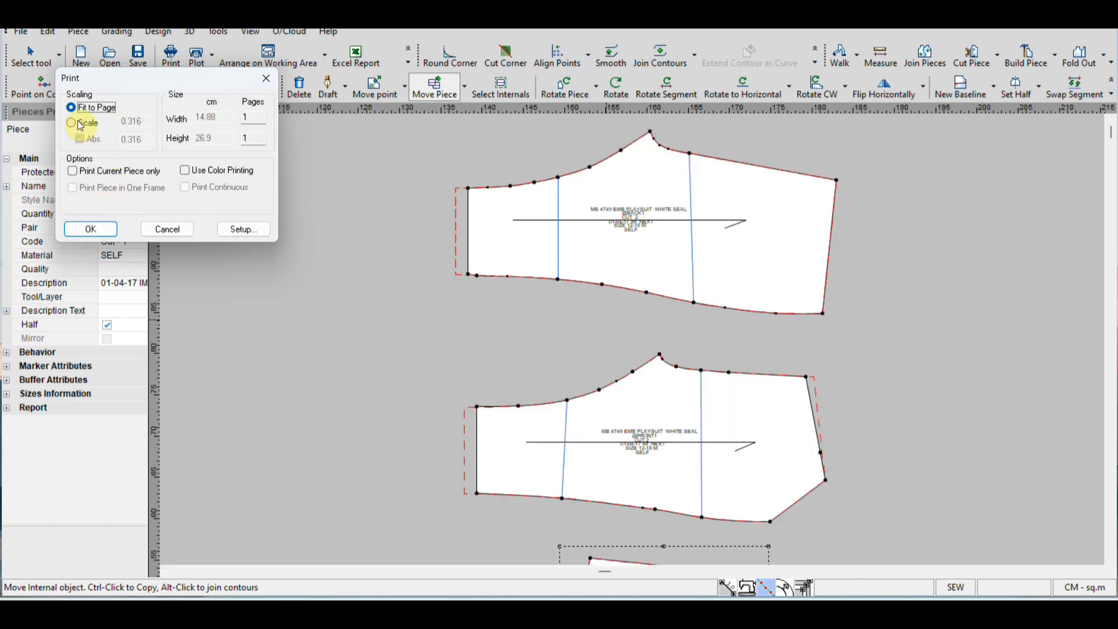
{"action": "left_click", "coordinate": [72, 123]}
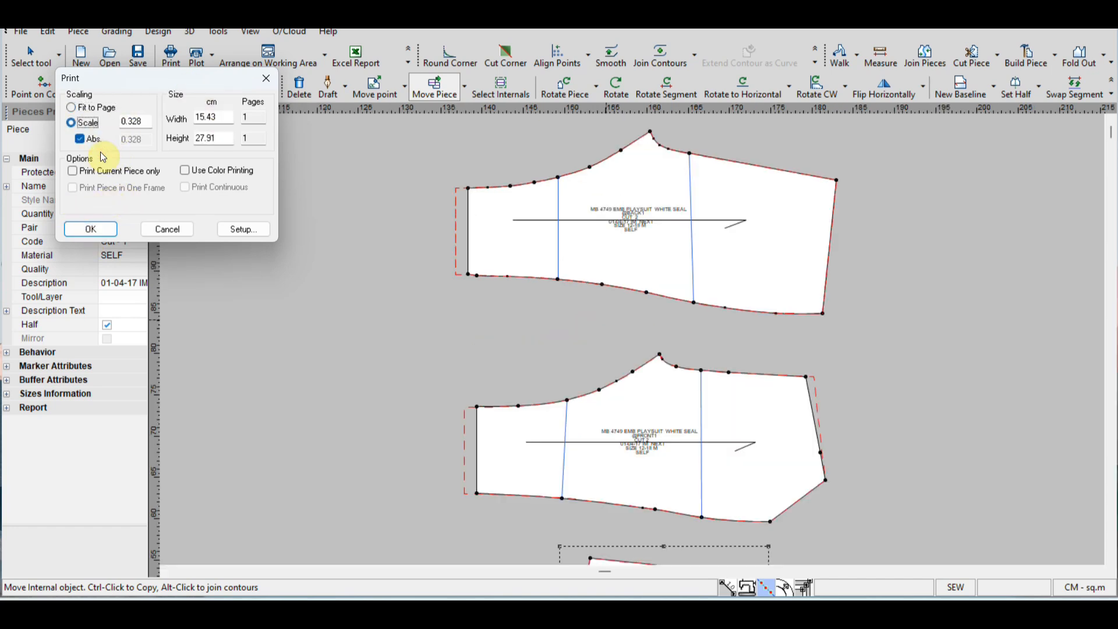
{"action": "left_click", "coordinate": [73, 108]}
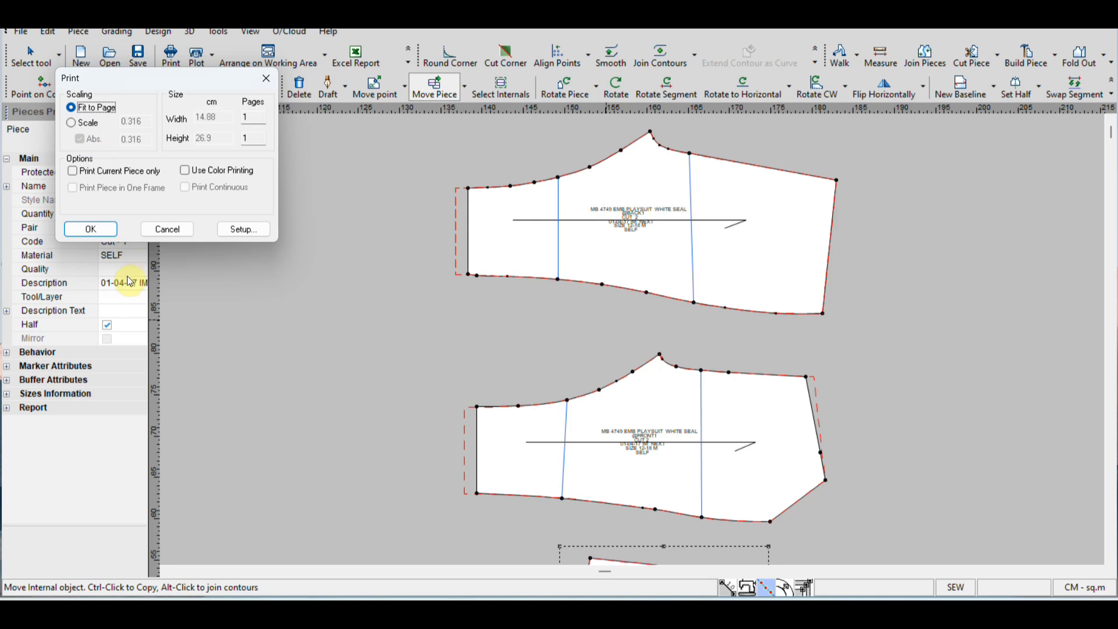
{"action": "left_click", "coordinate": [97, 232]}
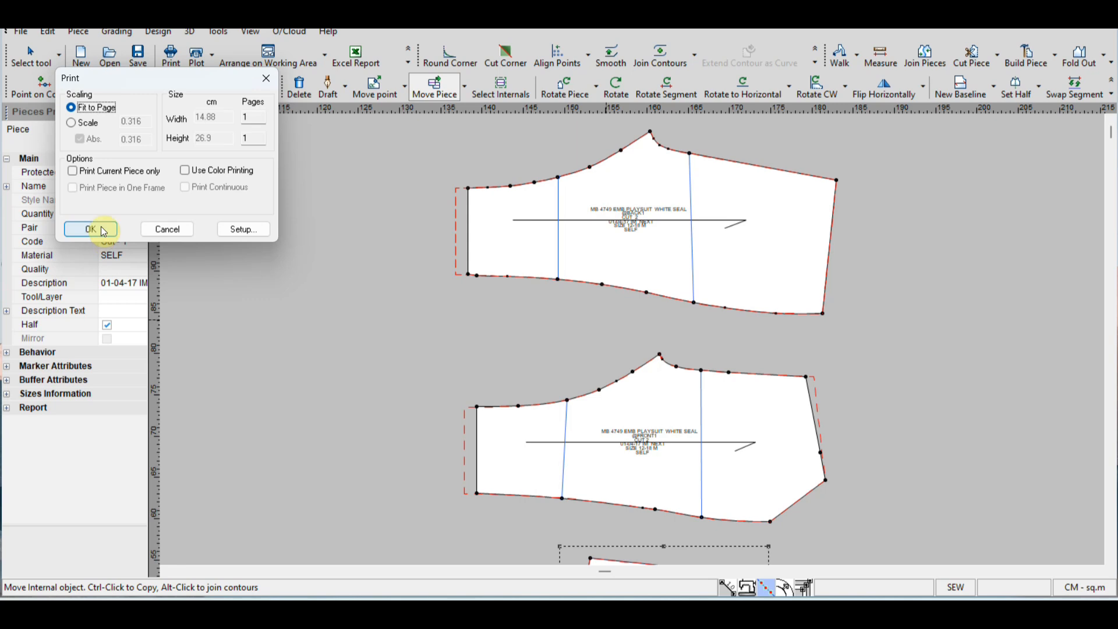
{"action": "left_click", "coordinate": [185, 170]}
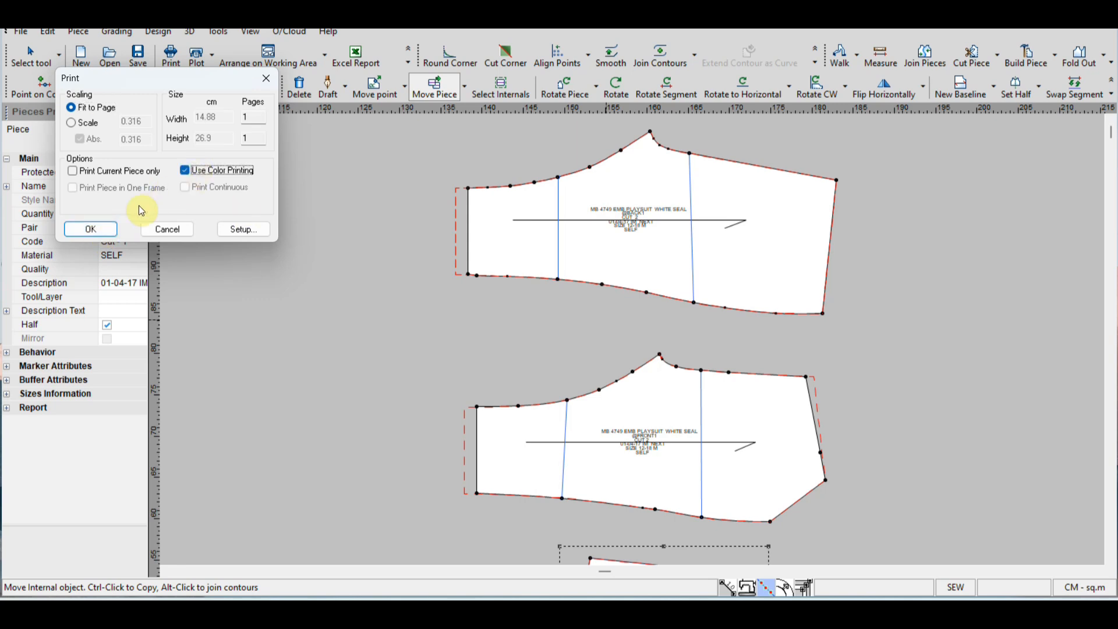
{"action": "left_click", "coordinate": [97, 228]}
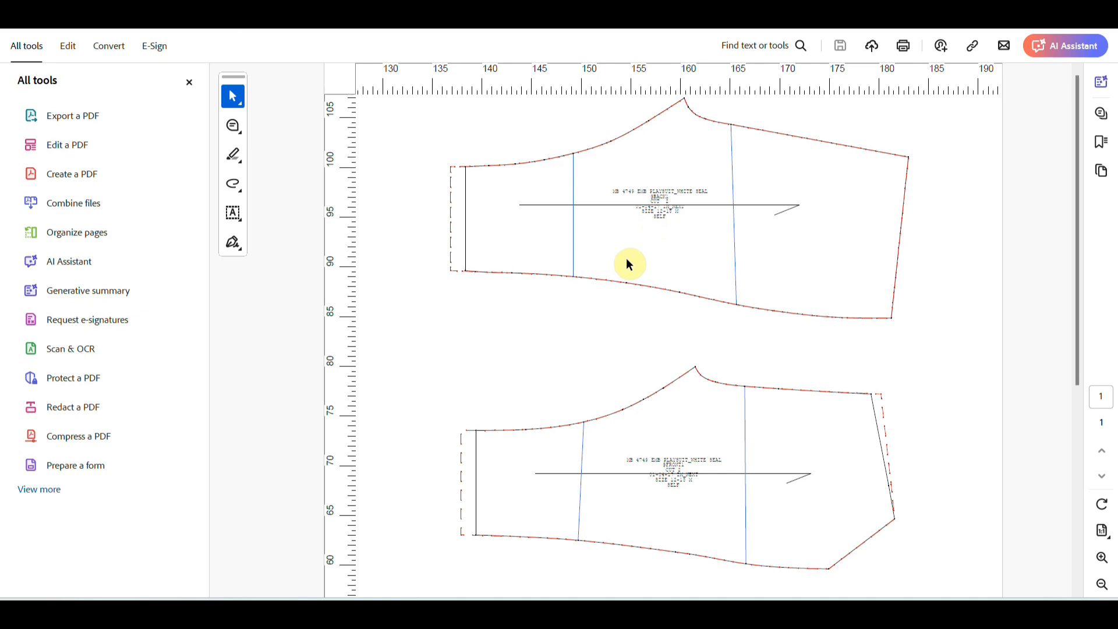
Review the three pieces and their dashed original outlines in the printed PDF, and show the hidden system tray icons
{"action": "scroll", "coordinate": [630, 259], "scroll_direction": "down", "scroll_amount": 6}
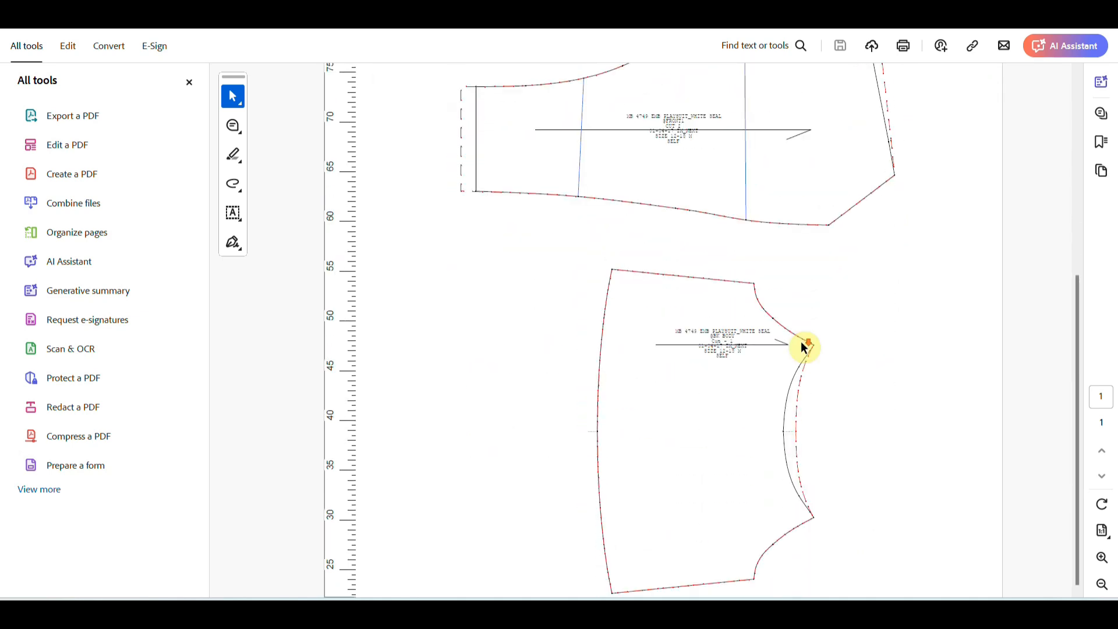
{"action": "scroll", "coordinate": [804, 347], "scroll_direction": "up", "scroll_amount": 6}
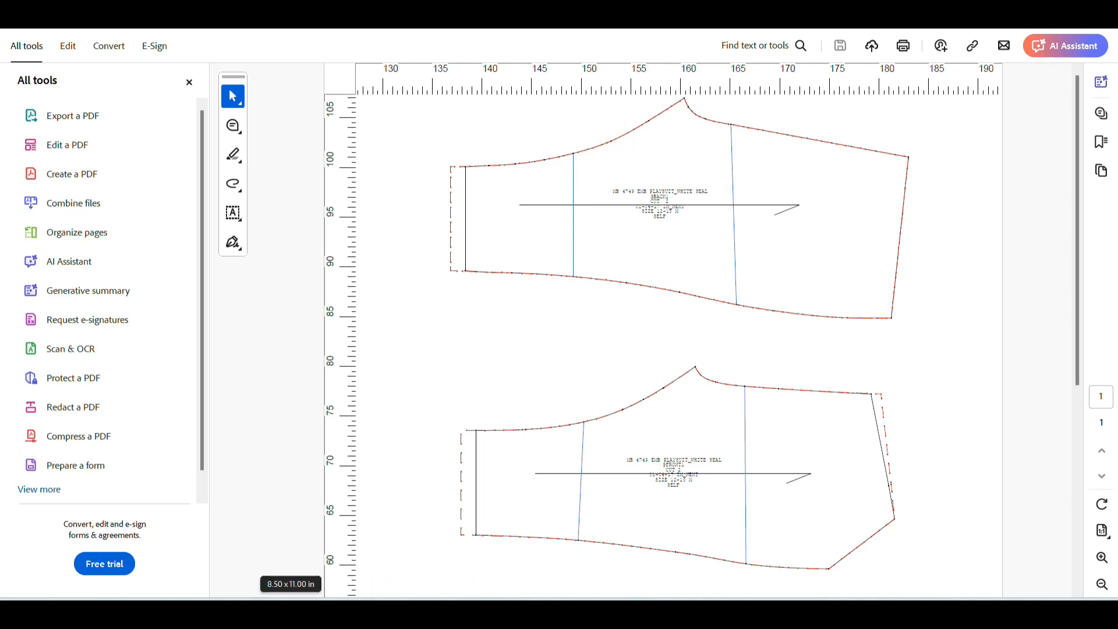
{"action": "left_click", "coordinate": [911, 613]}
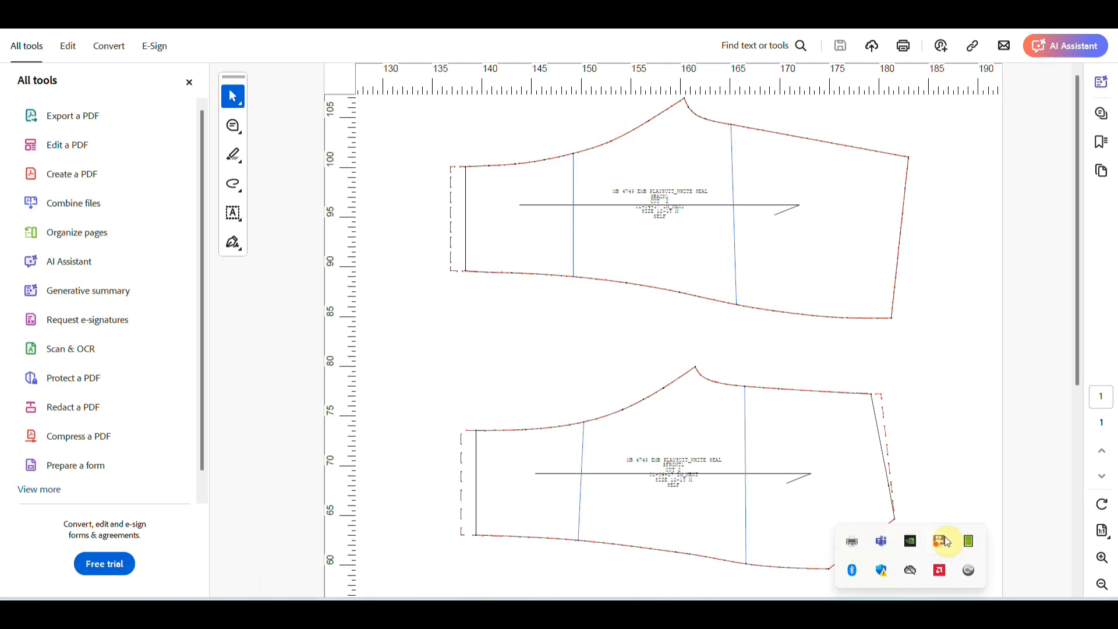